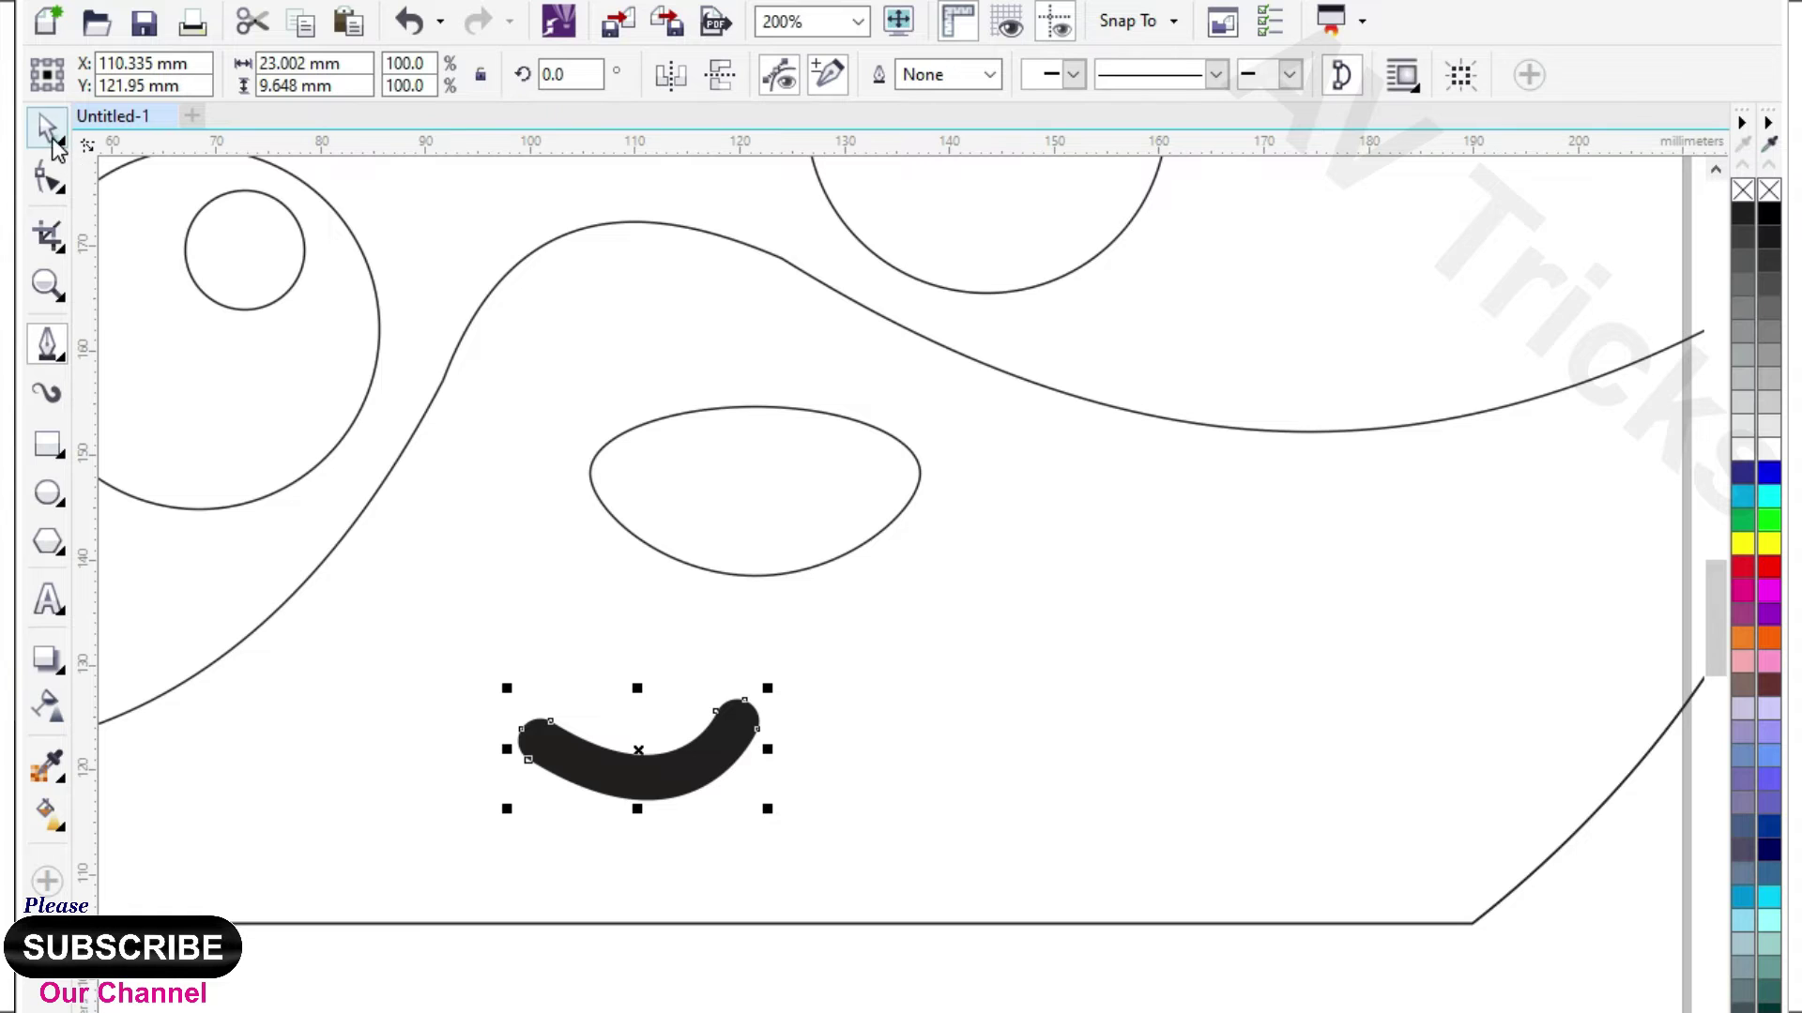
# - Add a mirrored copy of the thick black curve on its right and weld the two halves into one mouth shape
pyautogui.moveTo(511, 746); pyautogui.dragTo(770, 791)
pyautogui.rightClick(778, 749)
pyautogui.moveTo(416, 1008); pyautogui.dragTo(1077, 464)
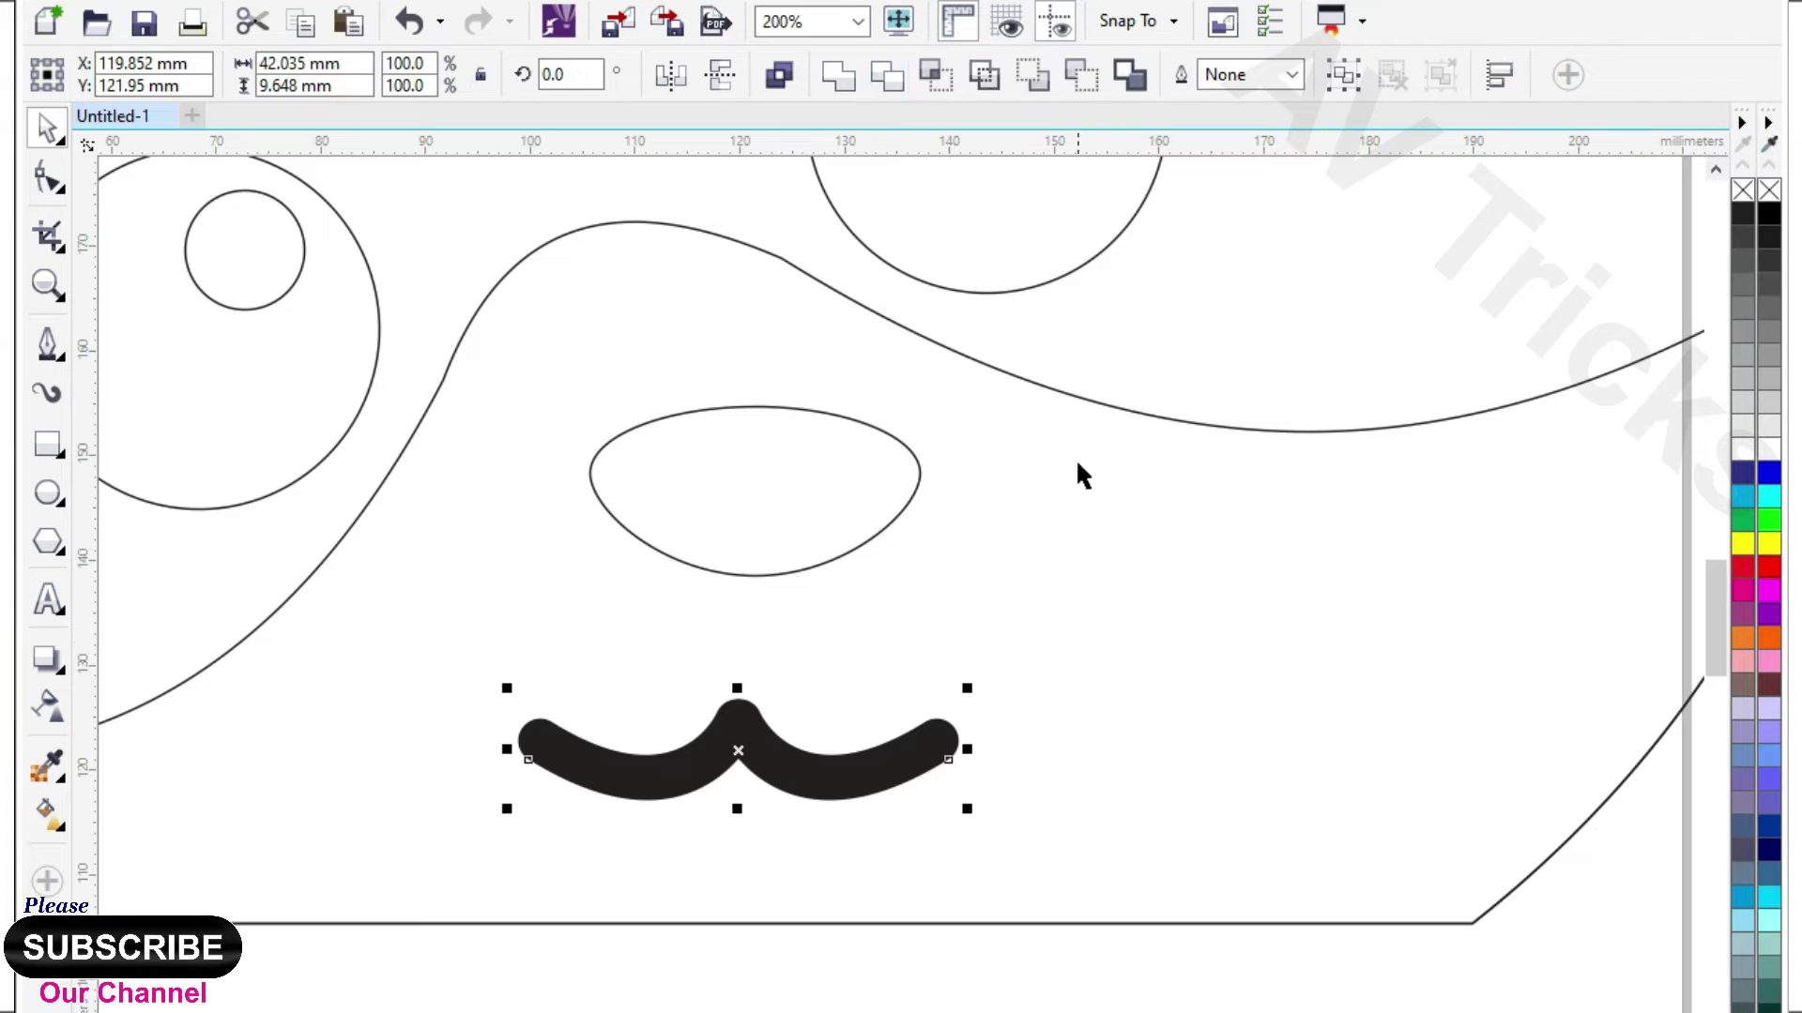
pyautogui.click(840, 79)
# - Position the mouth shape beneath the nose outline and tilt it counterclockwise so its right end rises
pyautogui.moveTo(971, 751); pyautogui.dragTo(894, 736)
pyautogui.click(894, 736)
pyautogui.moveTo(966, 649); pyautogui.dragTo(965, 631)
# - Shorten the mouth's left half by moving its end nodes inward toward the central peak
pyautogui.press('F10')
pyautogui.moveTo(1040, 786); pyautogui.dragTo(1041, 786)
pyautogui.moveTo(952, 682); pyautogui.dragTo(984, 657)
pyautogui.moveTo(518, 659); pyautogui.dragTo(680, 758)
pyautogui.moveTo(620, 689); pyautogui.dragTo(672, 726)
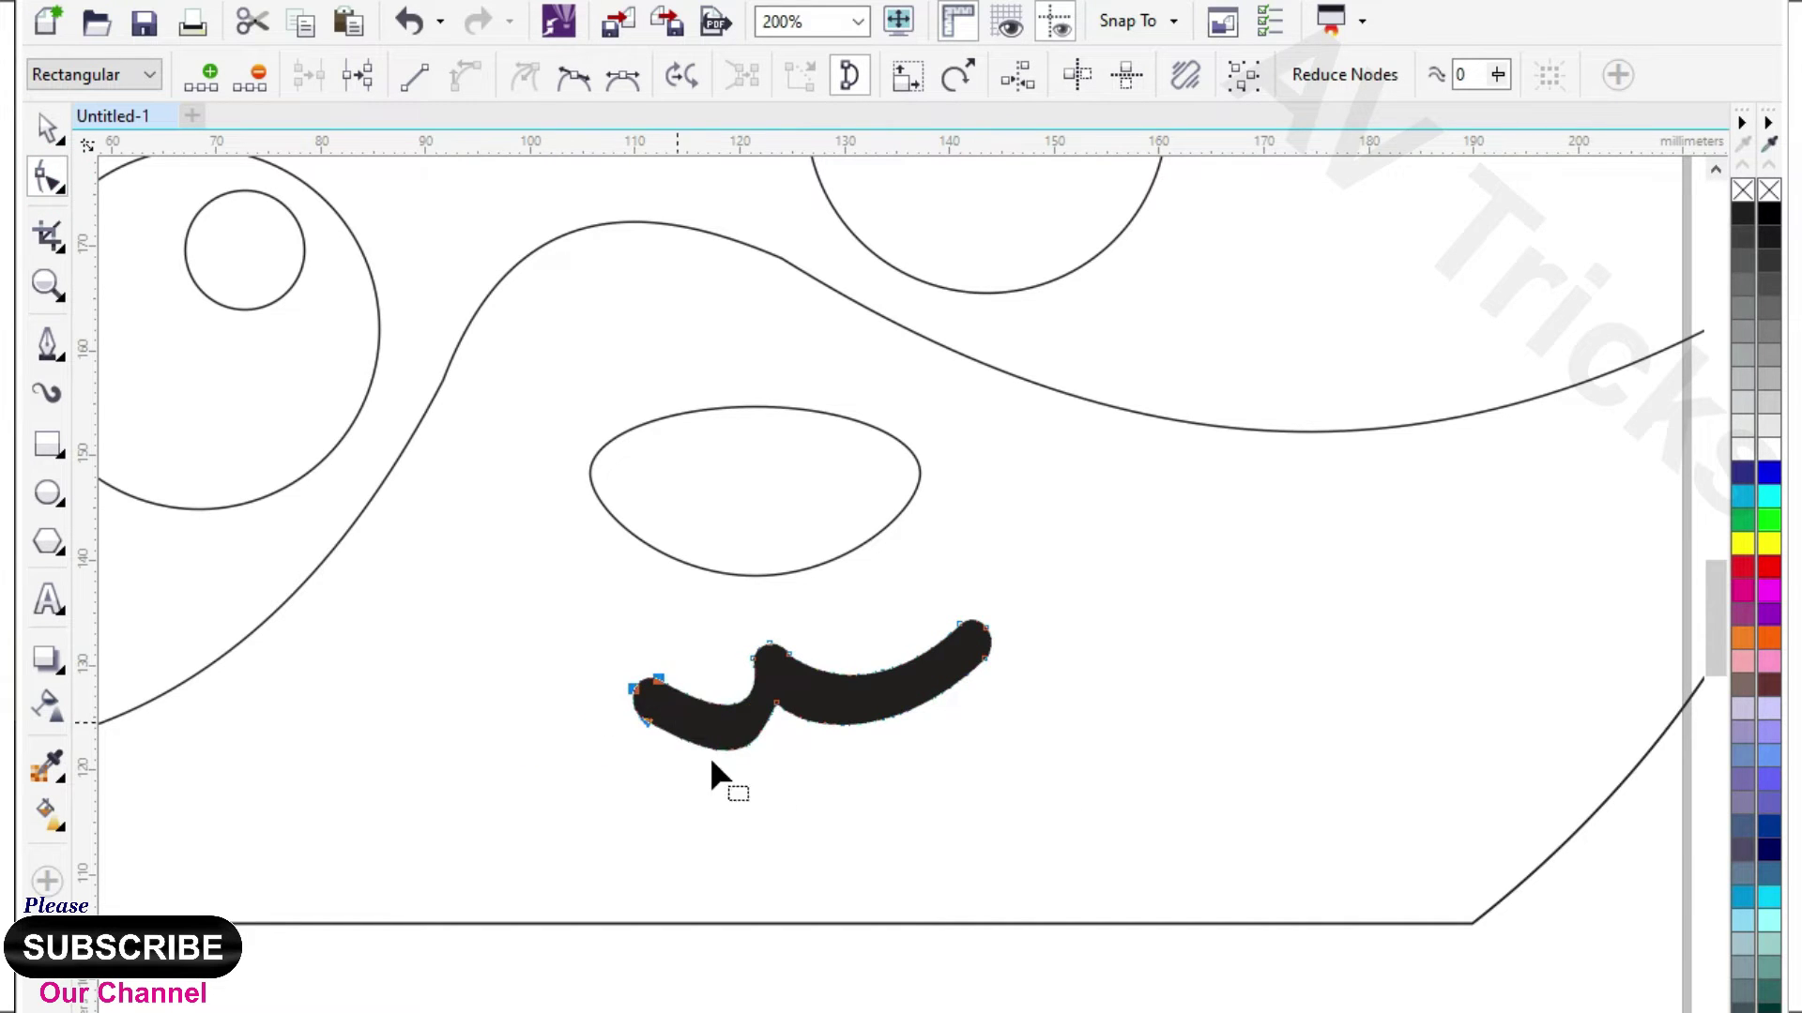
# - Reshape the upper and lower edges of the mouth's left half into a smooth, even curve
pyautogui.click(732, 746)
pyautogui.scroll(1, 697, 722)
pyautogui.click(811, 594)
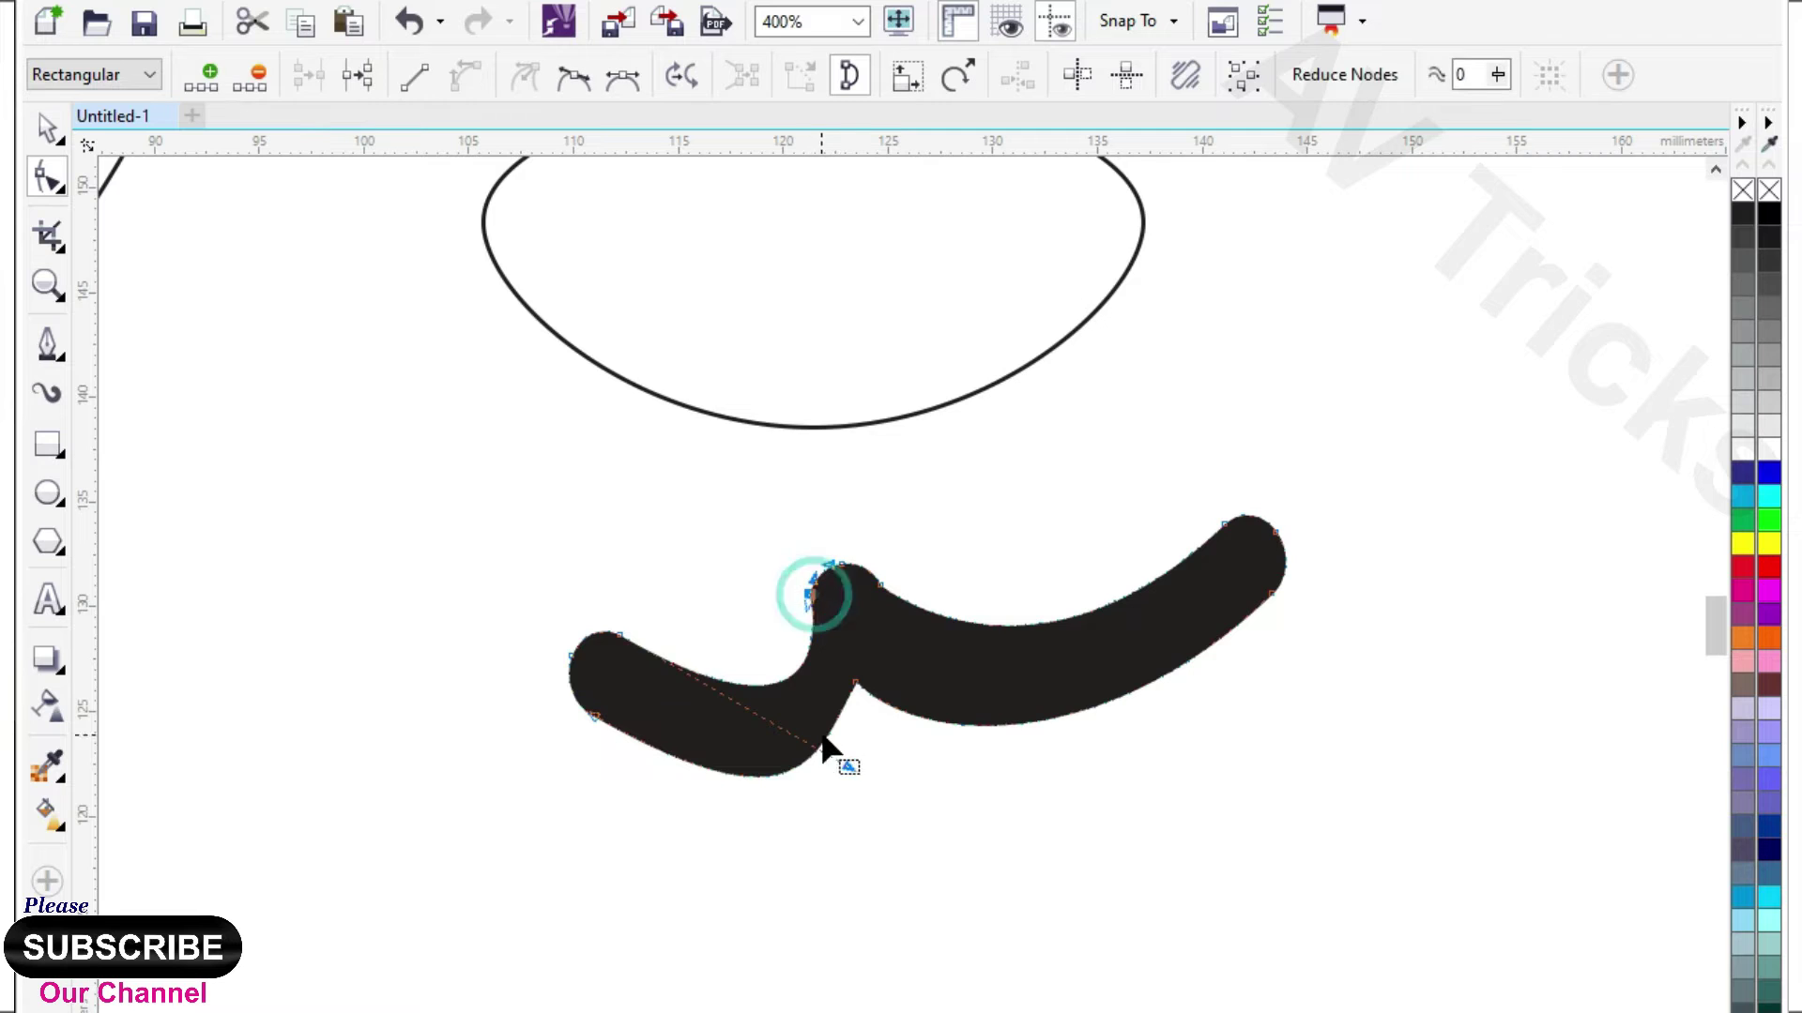
pyautogui.moveTo(825, 756); pyautogui.dragTo(758, 726)
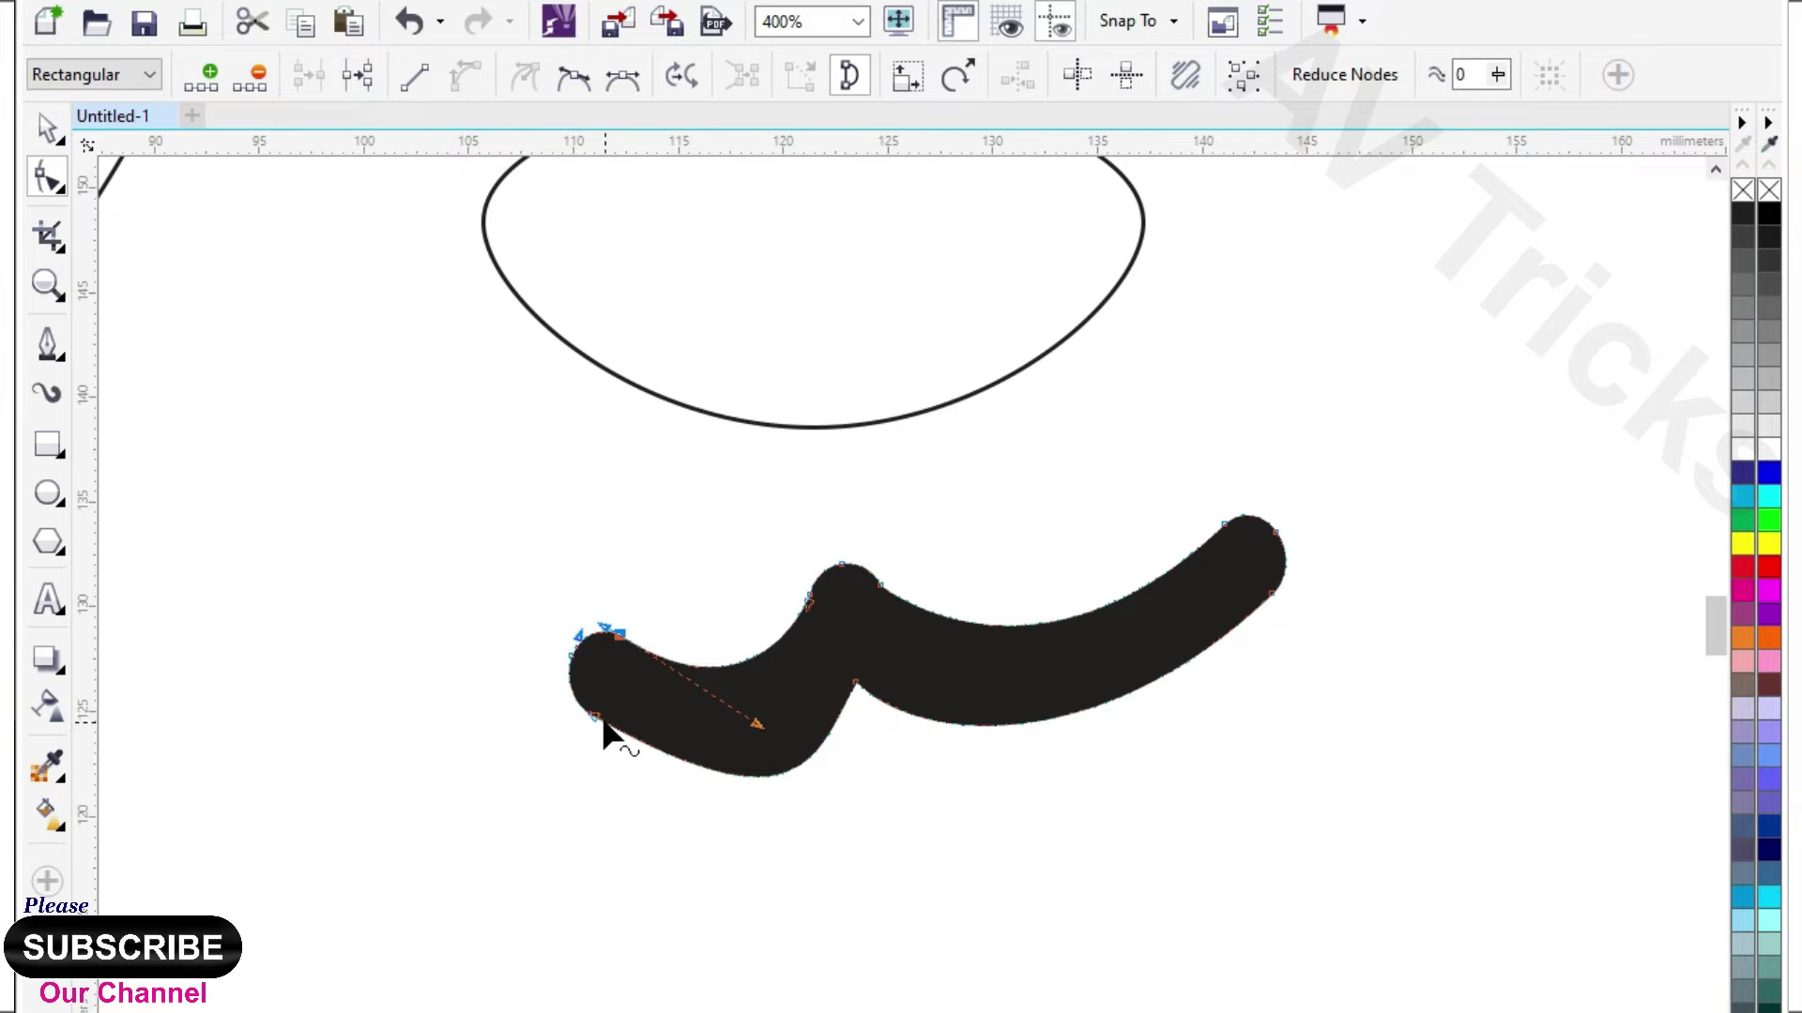
pyautogui.moveTo(800, 831); pyautogui.dragTo(800, 831)
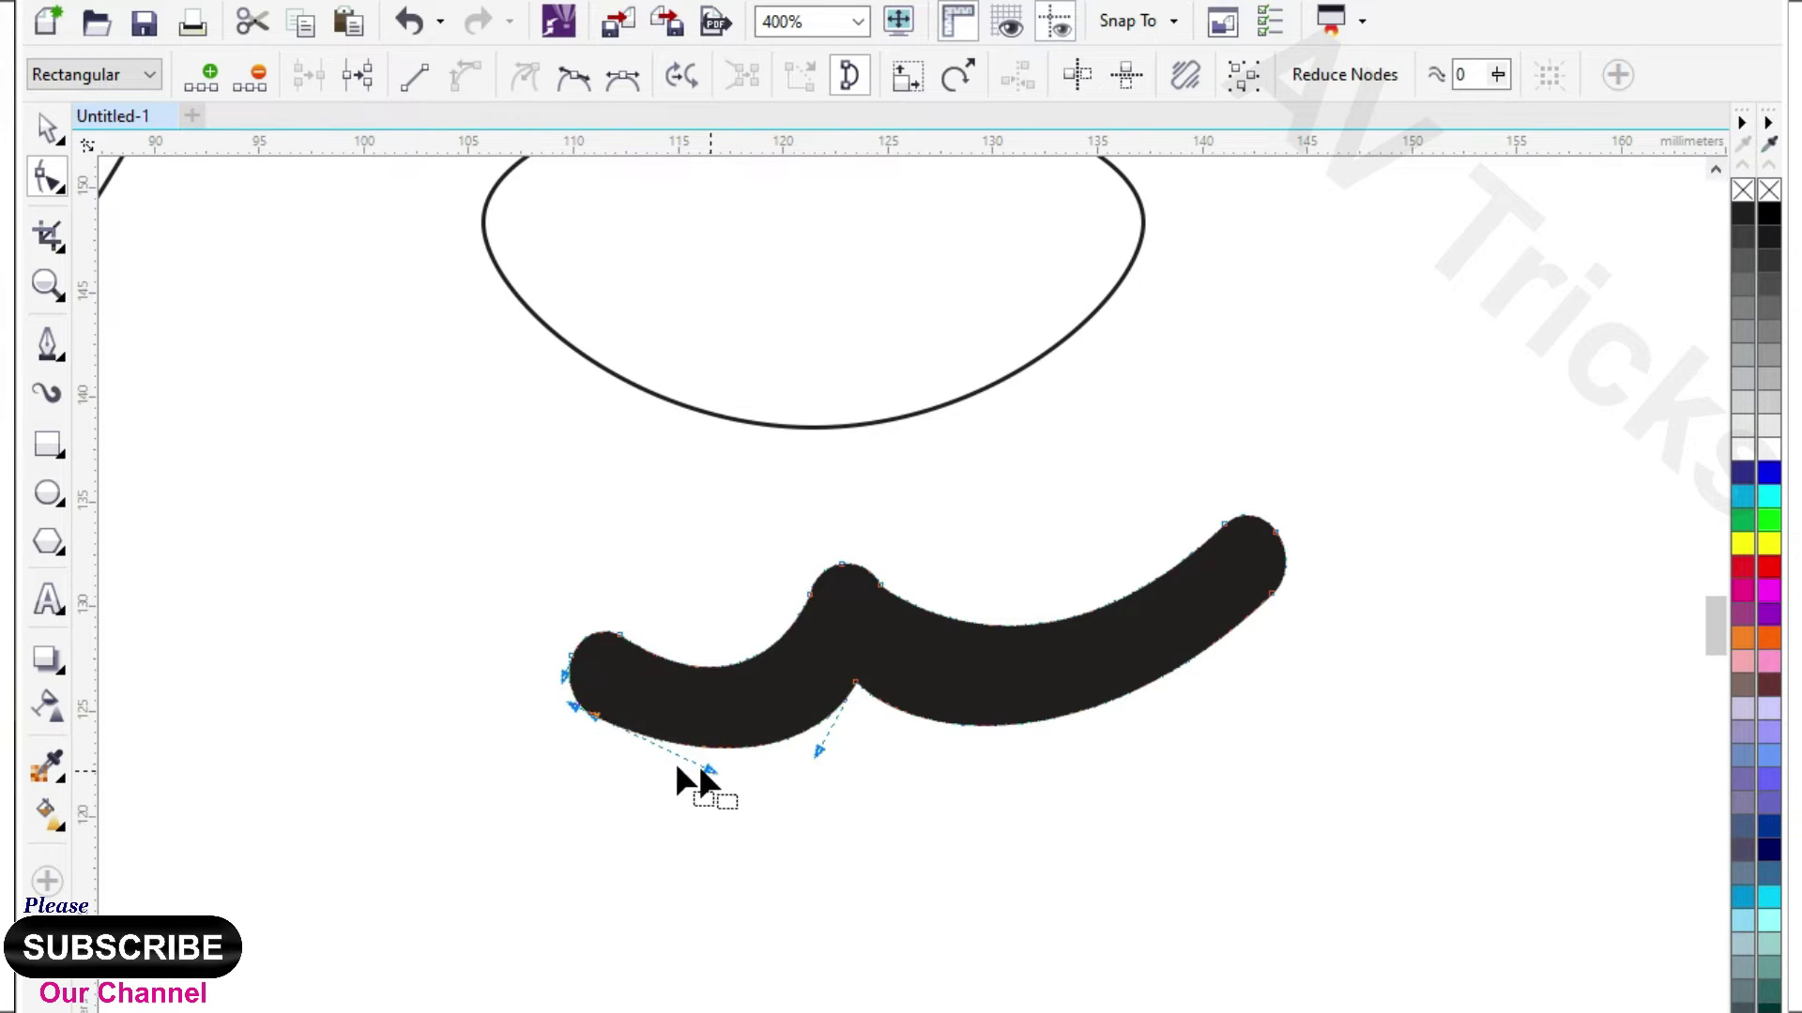
pyautogui.scroll(-2, 698, 764)
pyautogui.click(48, 125)
pyautogui.scroll(-2, 821, 671)
# - Rotate the nose outline about 7.8 degrees, move it slightly up, and shrink it to about 28 x 15 mm
pyautogui.click(869, 925)
pyautogui.click(832, 704)
pyautogui.click(822, 574)
pyautogui.click(835, 576)
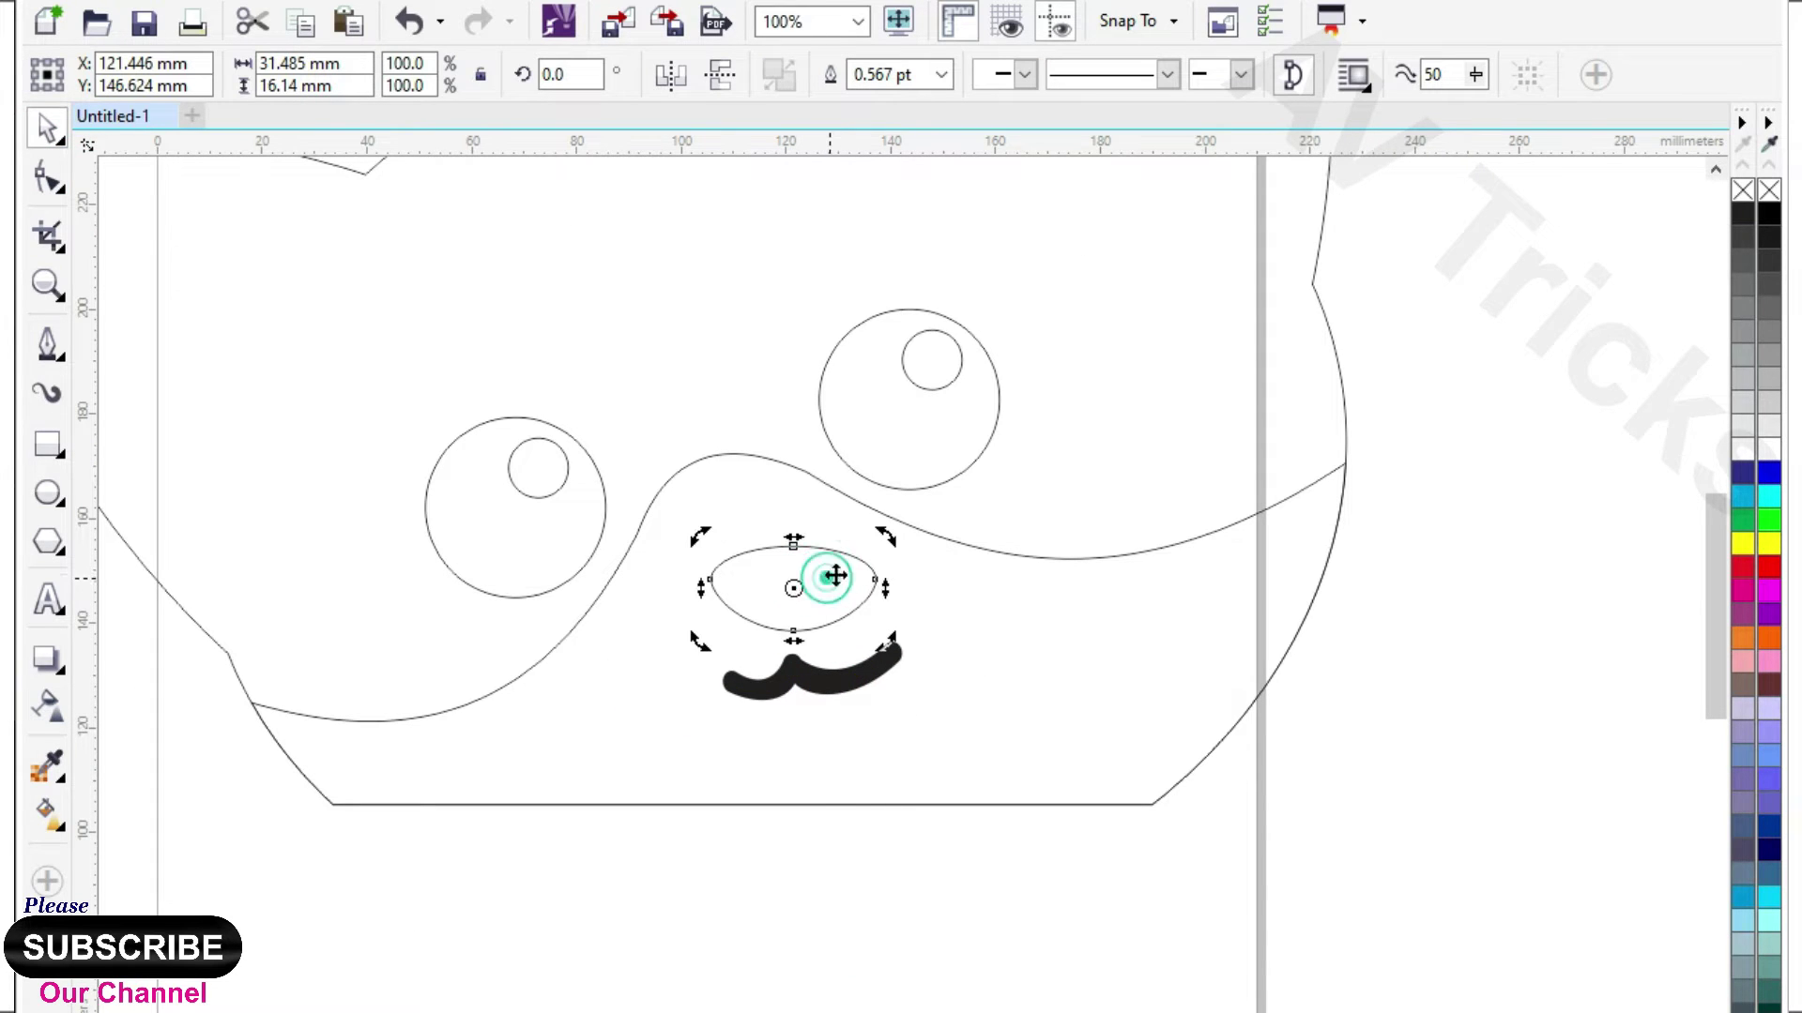
pyautogui.moveTo(884, 589); pyautogui.dragTo(833, 571)
pyautogui.click(736, 547)
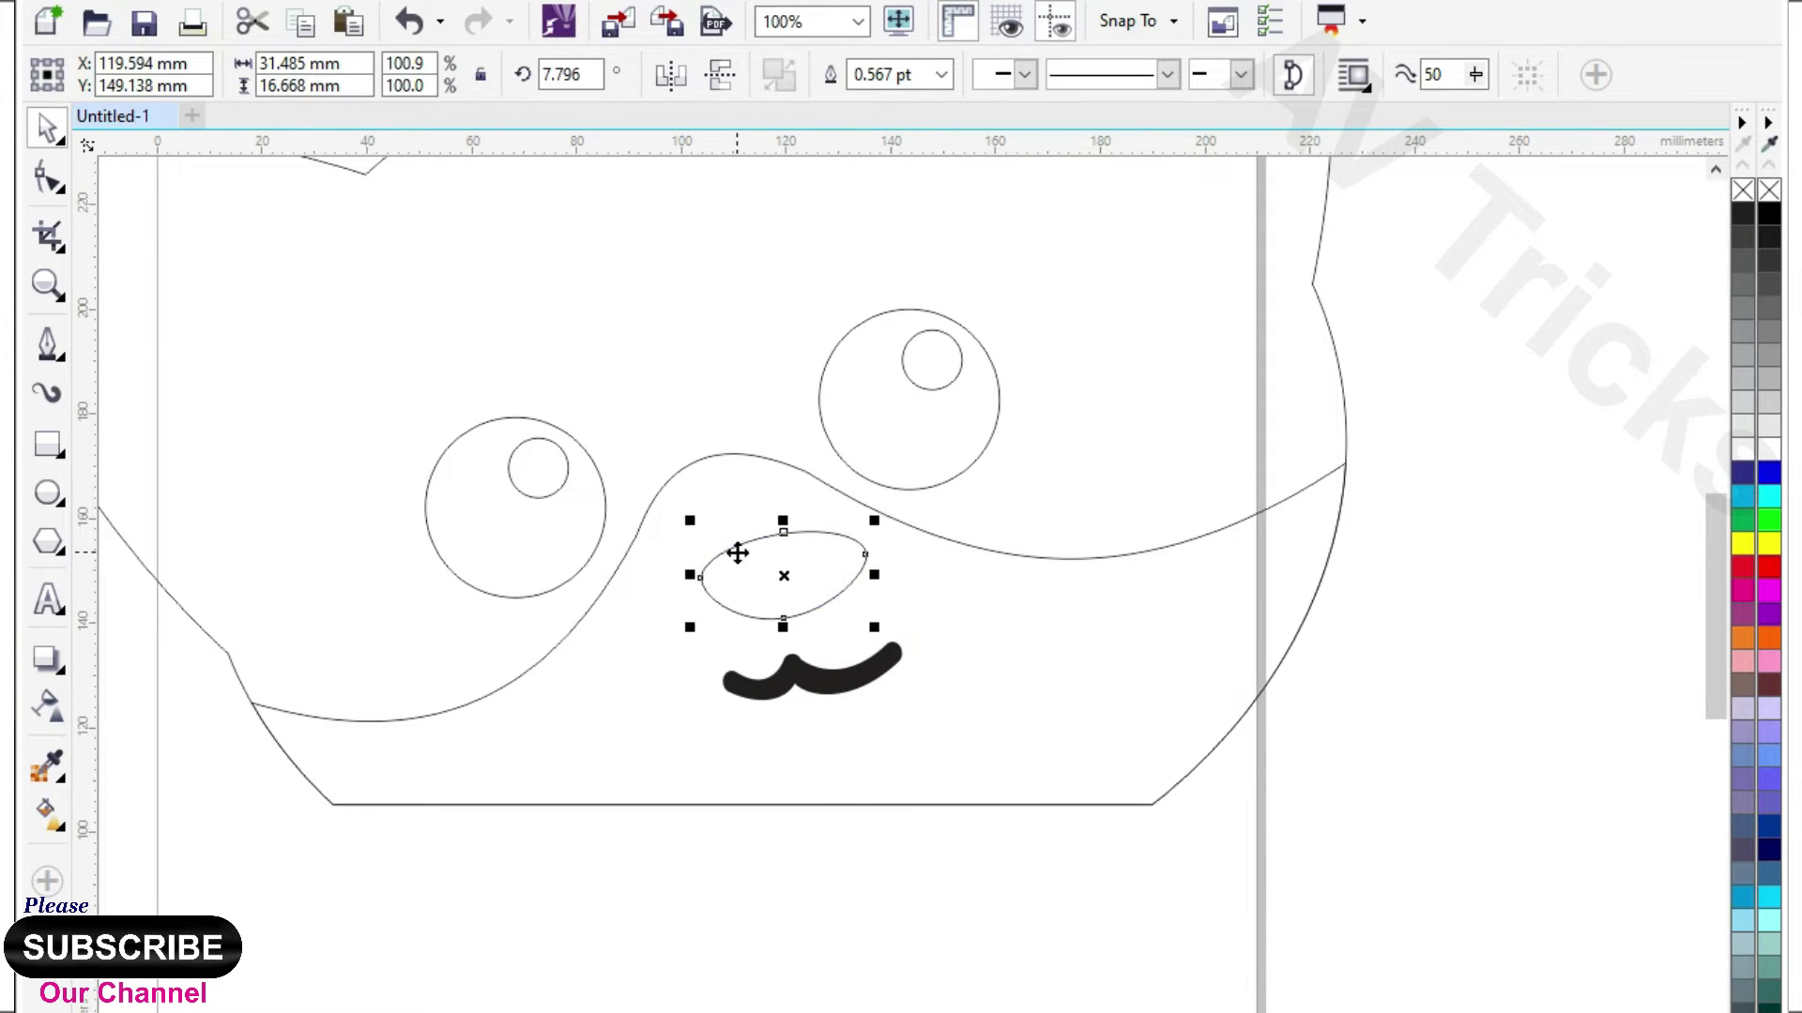
pyautogui.scroll(2, 737, 548)
pyautogui.moveTo(1009, 505); pyautogui.dragTo(978, 511)
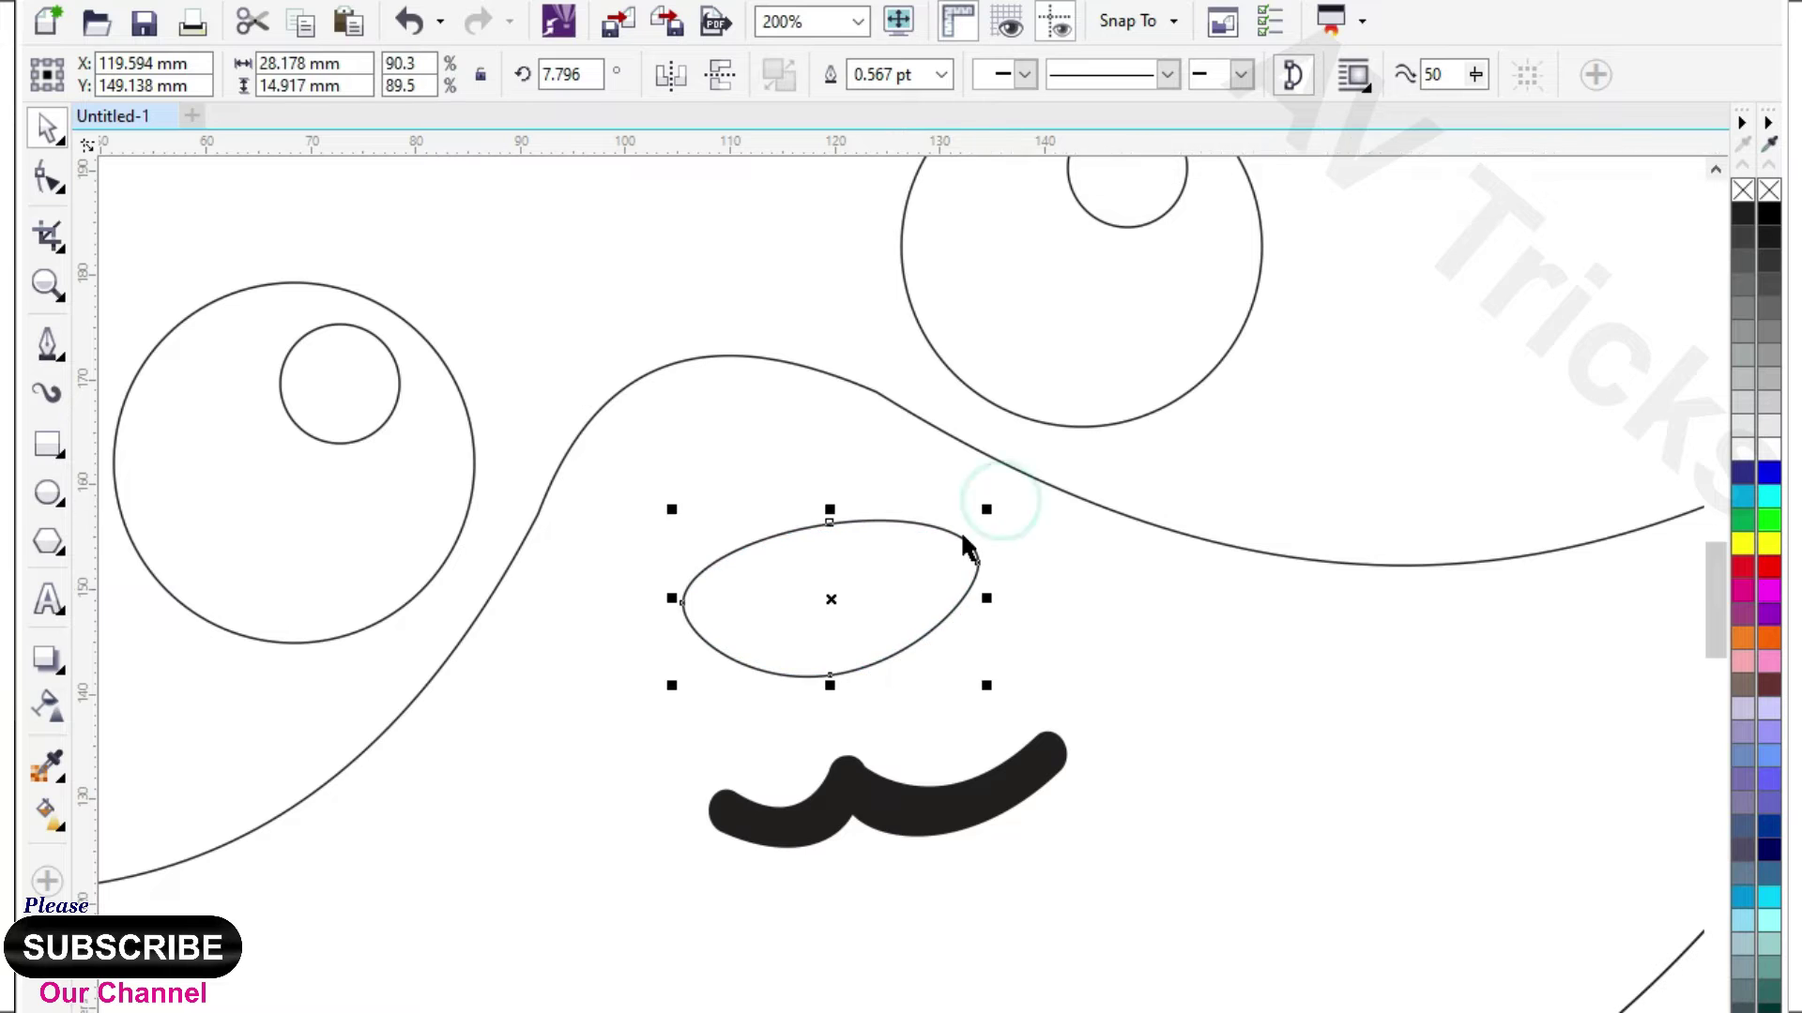
# - Draw a closed connector about 8.4 x 14.5 mm between the nose and the mouth with the Pen tool
pyautogui.click(48, 345)
pyautogui.moveTo(804, 665); pyautogui.dragTo(861, 738)
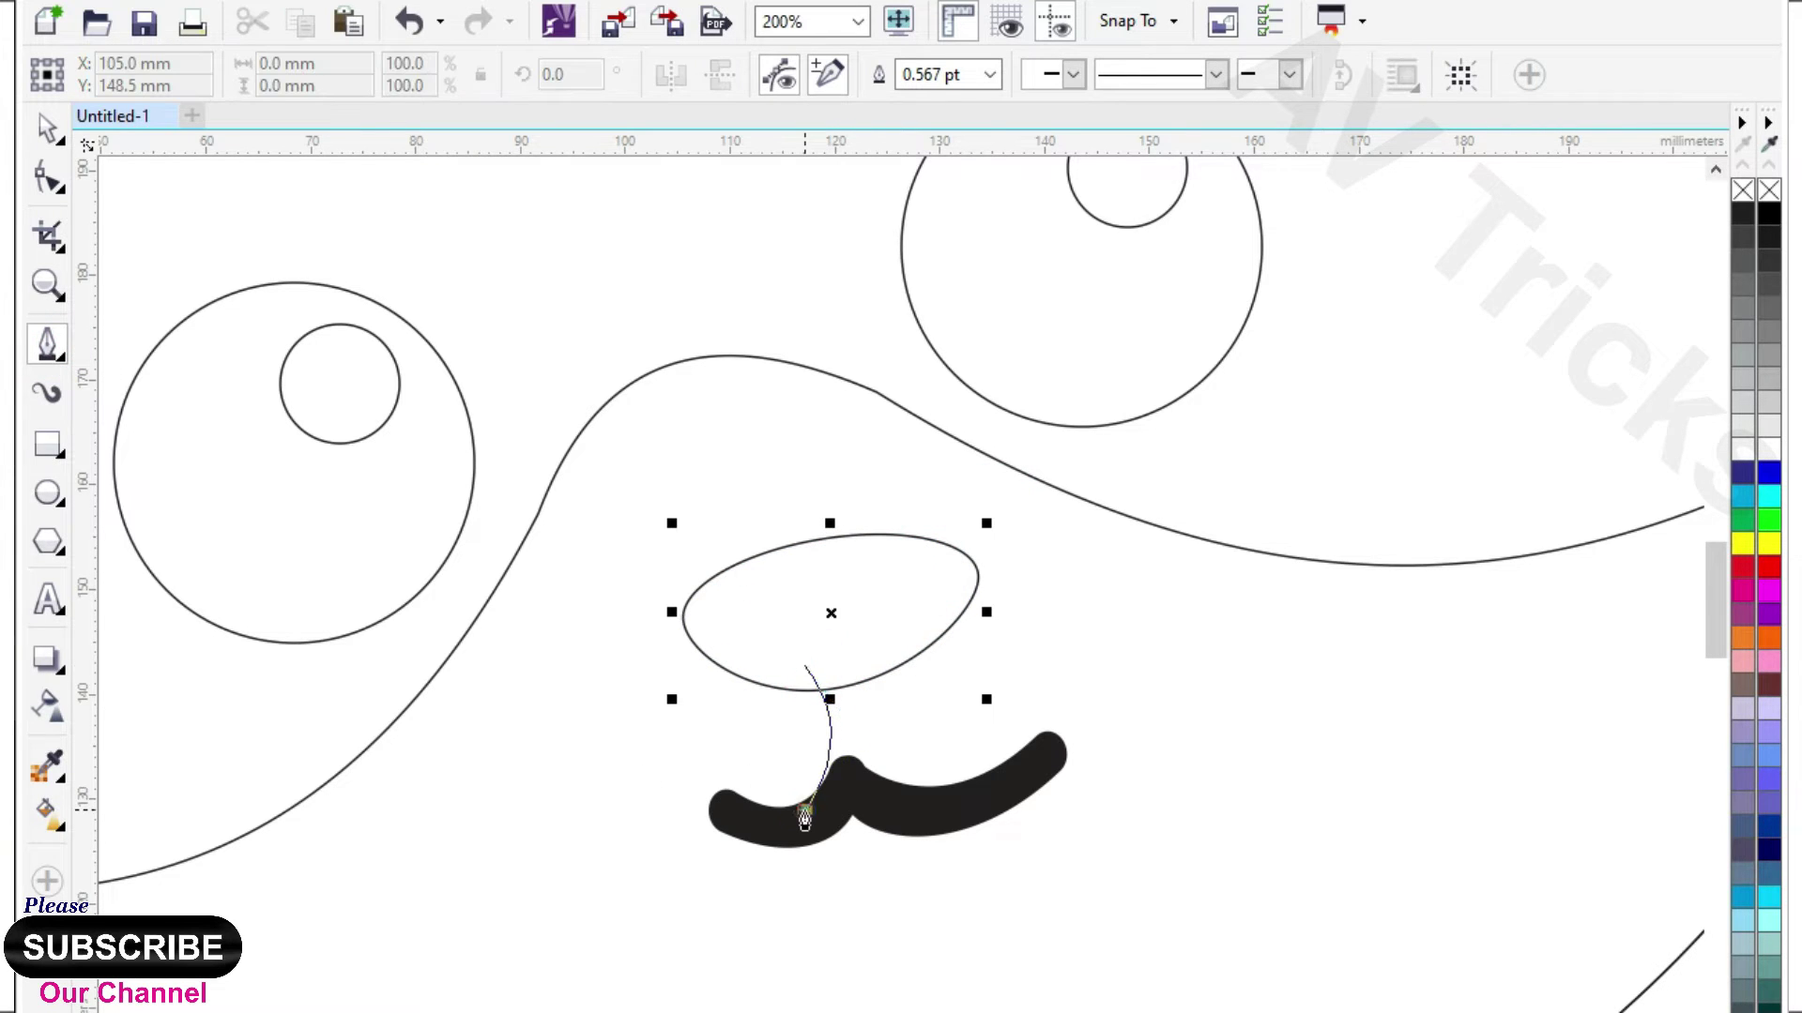
pyautogui.moveTo(892, 805); pyautogui.dragTo(864, 705)
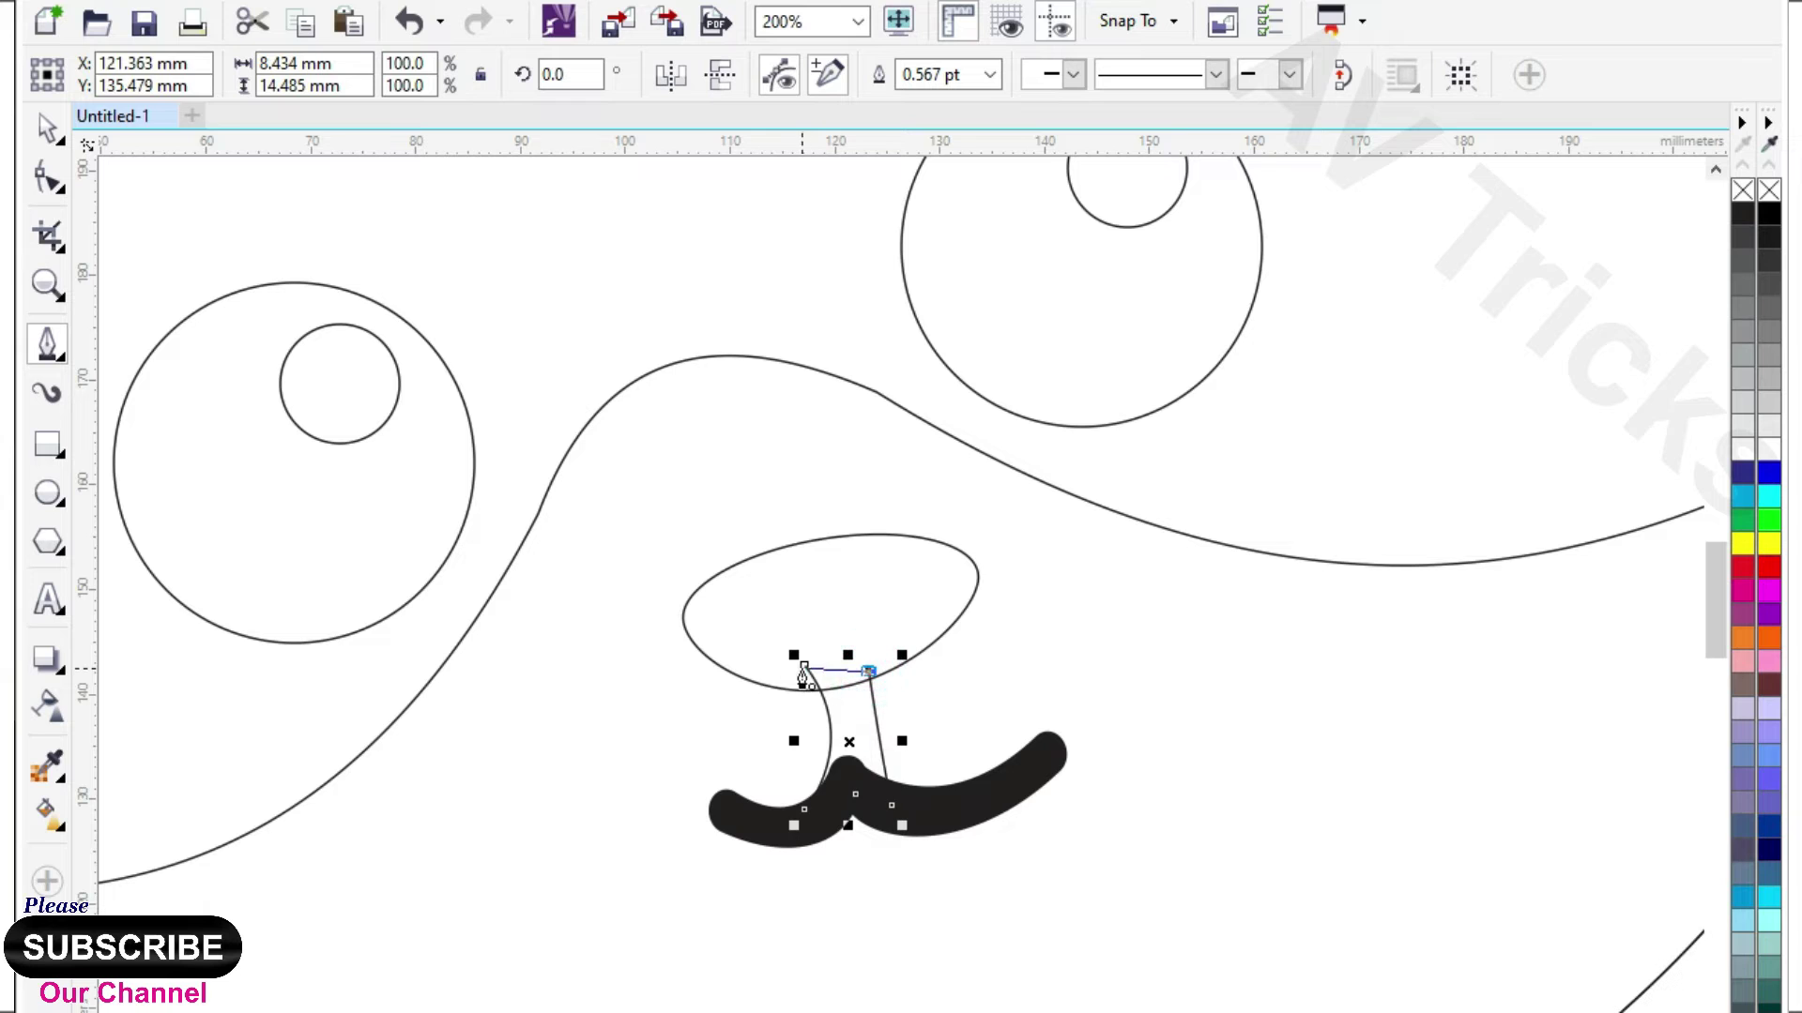
# - Weld the nose, connector and mouth into one shape and fill it with black
pyautogui.click(47, 129)
pyautogui.scroll(-2, 632, 522)
pyautogui.moveTo(643, 877); pyautogui.dragTo(942, 228)
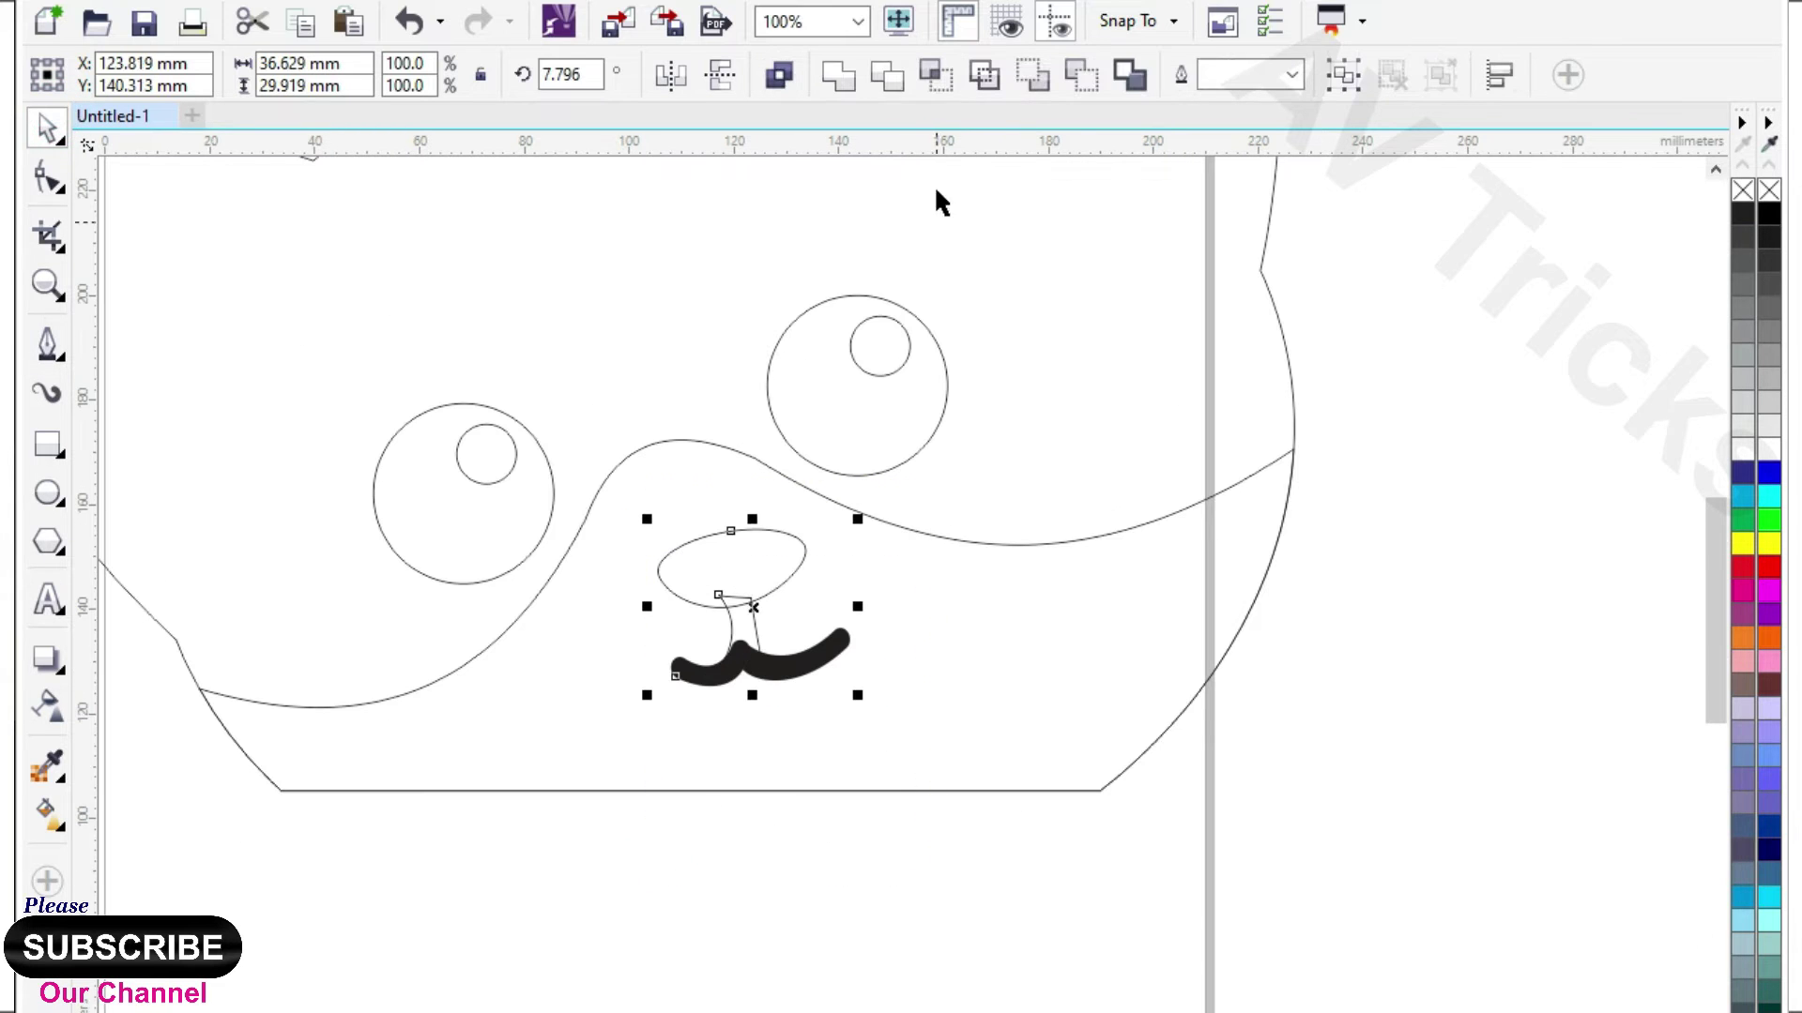
pyautogui.click(828, 77)
pyautogui.click(1745, 213)
pyautogui.click(1434, 556)
# - Shift the black nose-and-mouth shape slightly left on the muzzle
pyautogui.scroll(-1, 904, 638)
pyautogui.scroll(1, 842, 624)
pyautogui.moveTo(818, 613); pyautogui.dragTo(805, 612)
pyautogui.click(825, 792)
pyautogui.scroll(-4, 966, 623)
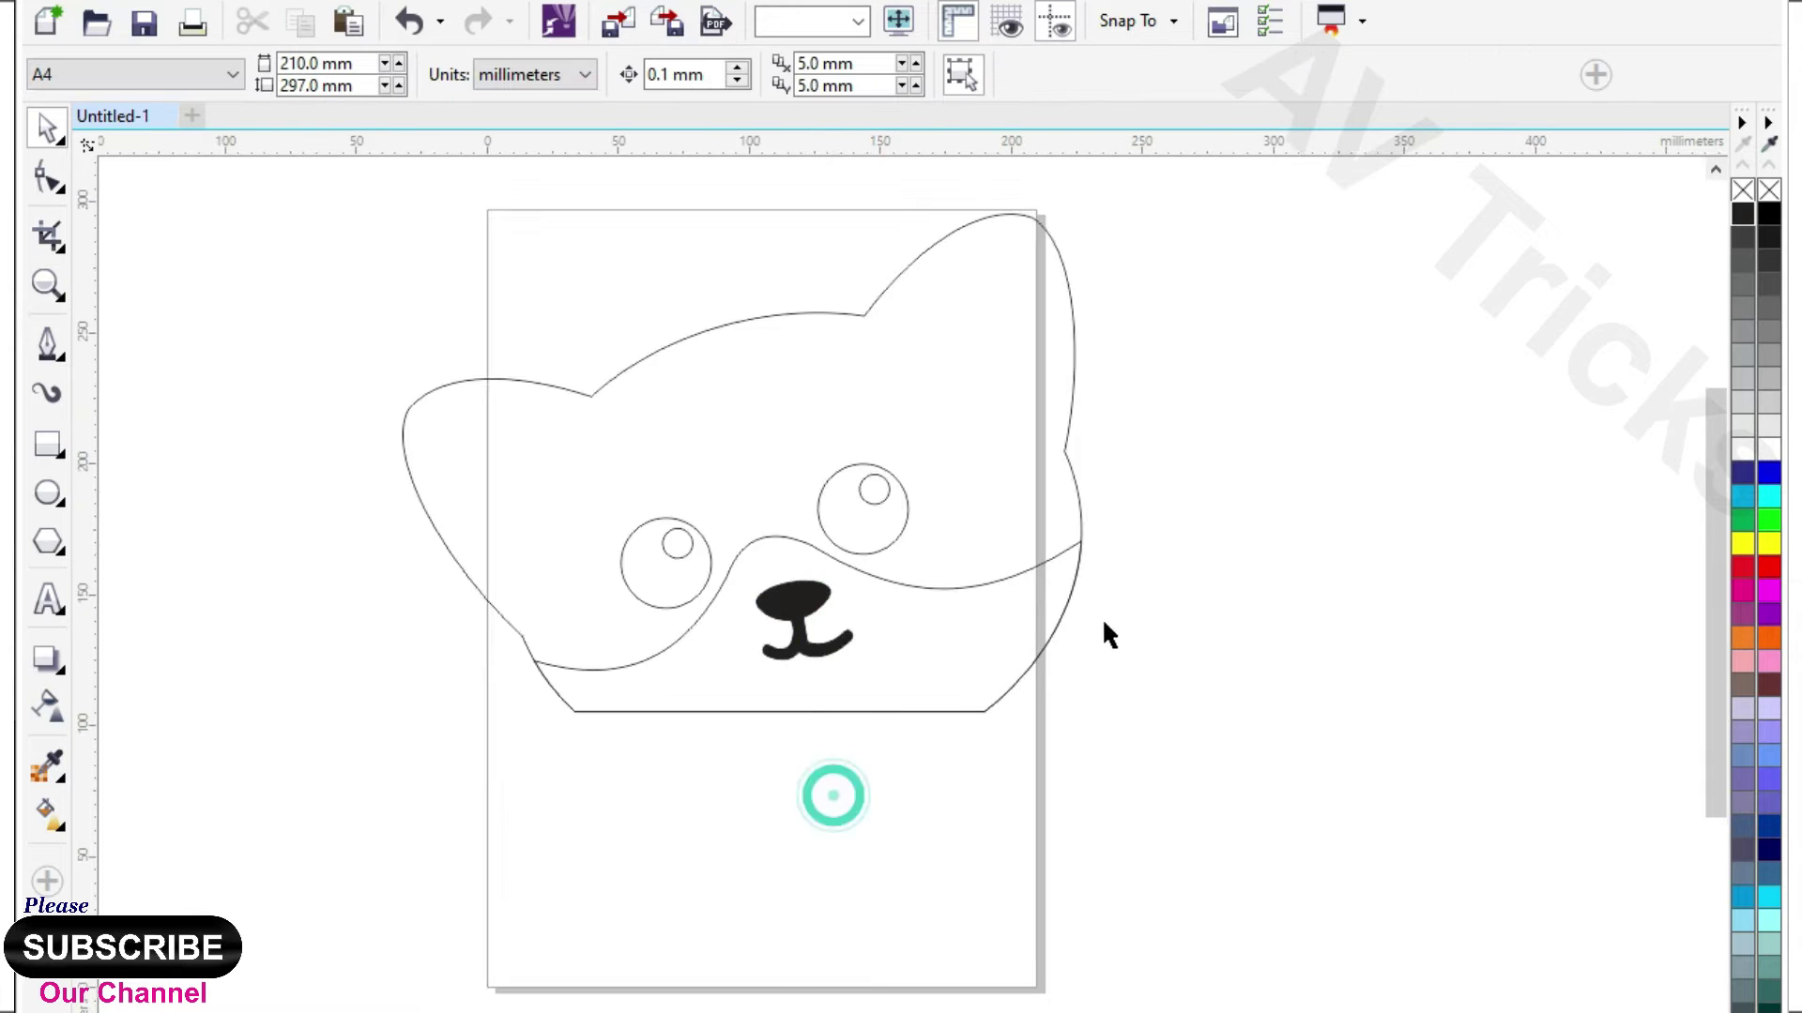
pyautogui.scroll(2, 778, 672)
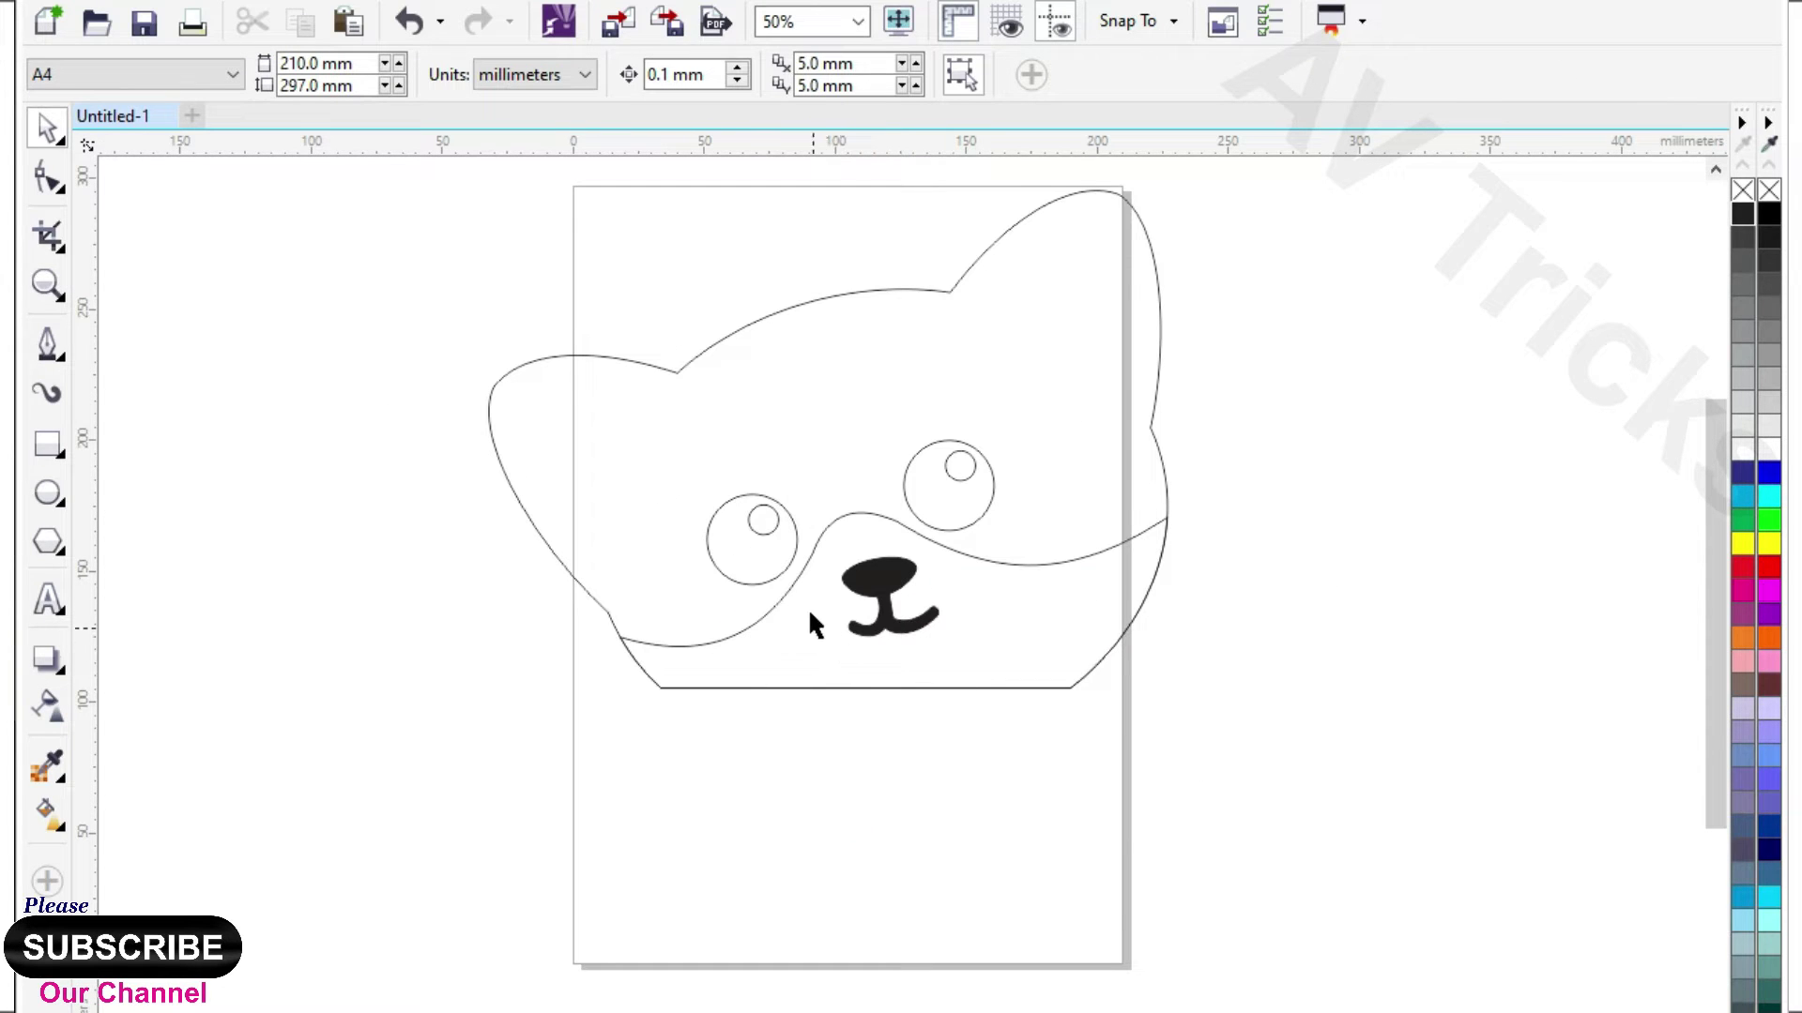
# - Draw a straight-sided inner-ear base about 43 x 33 mm inside the right ear with the Pen tool
pyautogui.click(47, 344)
pyautogui.scroll(1, 1025, 282)
pyautogui.scroll(-1, 968, 353)
pyautogui.scroll(1, 824, 510)
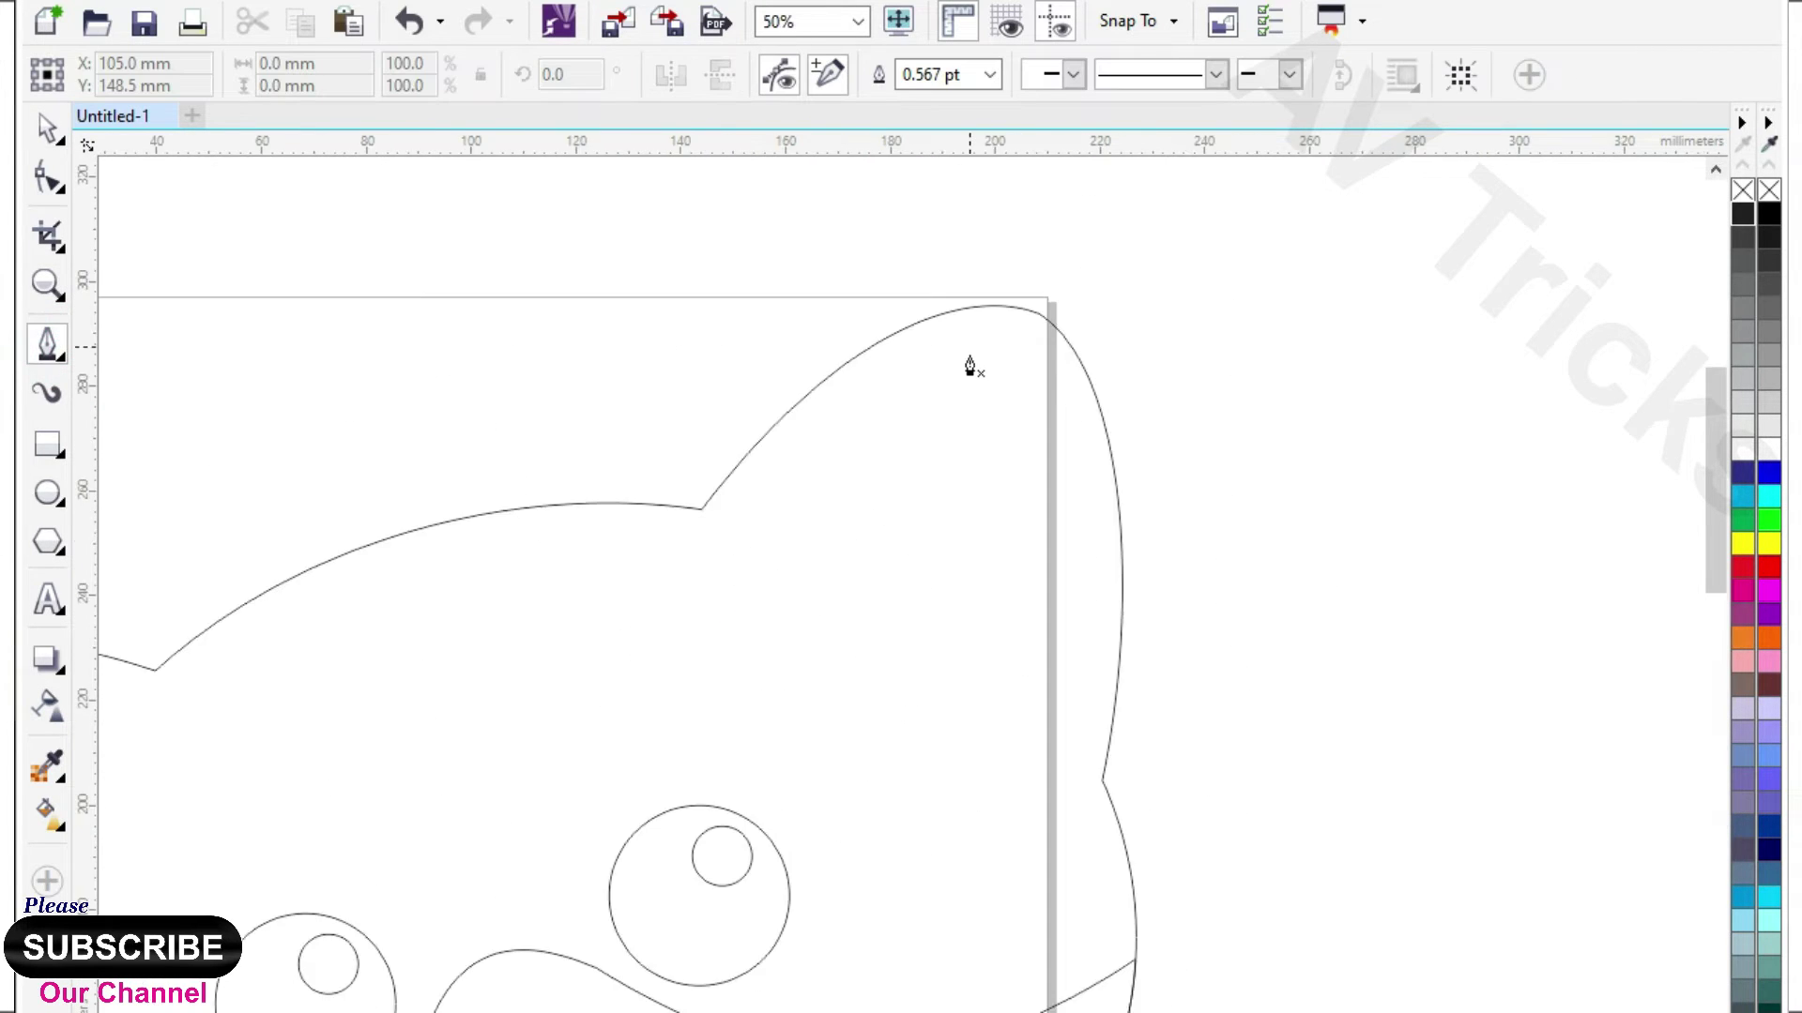
pyautogui.click(817, 492)
pyautogui.click(1043, 669)
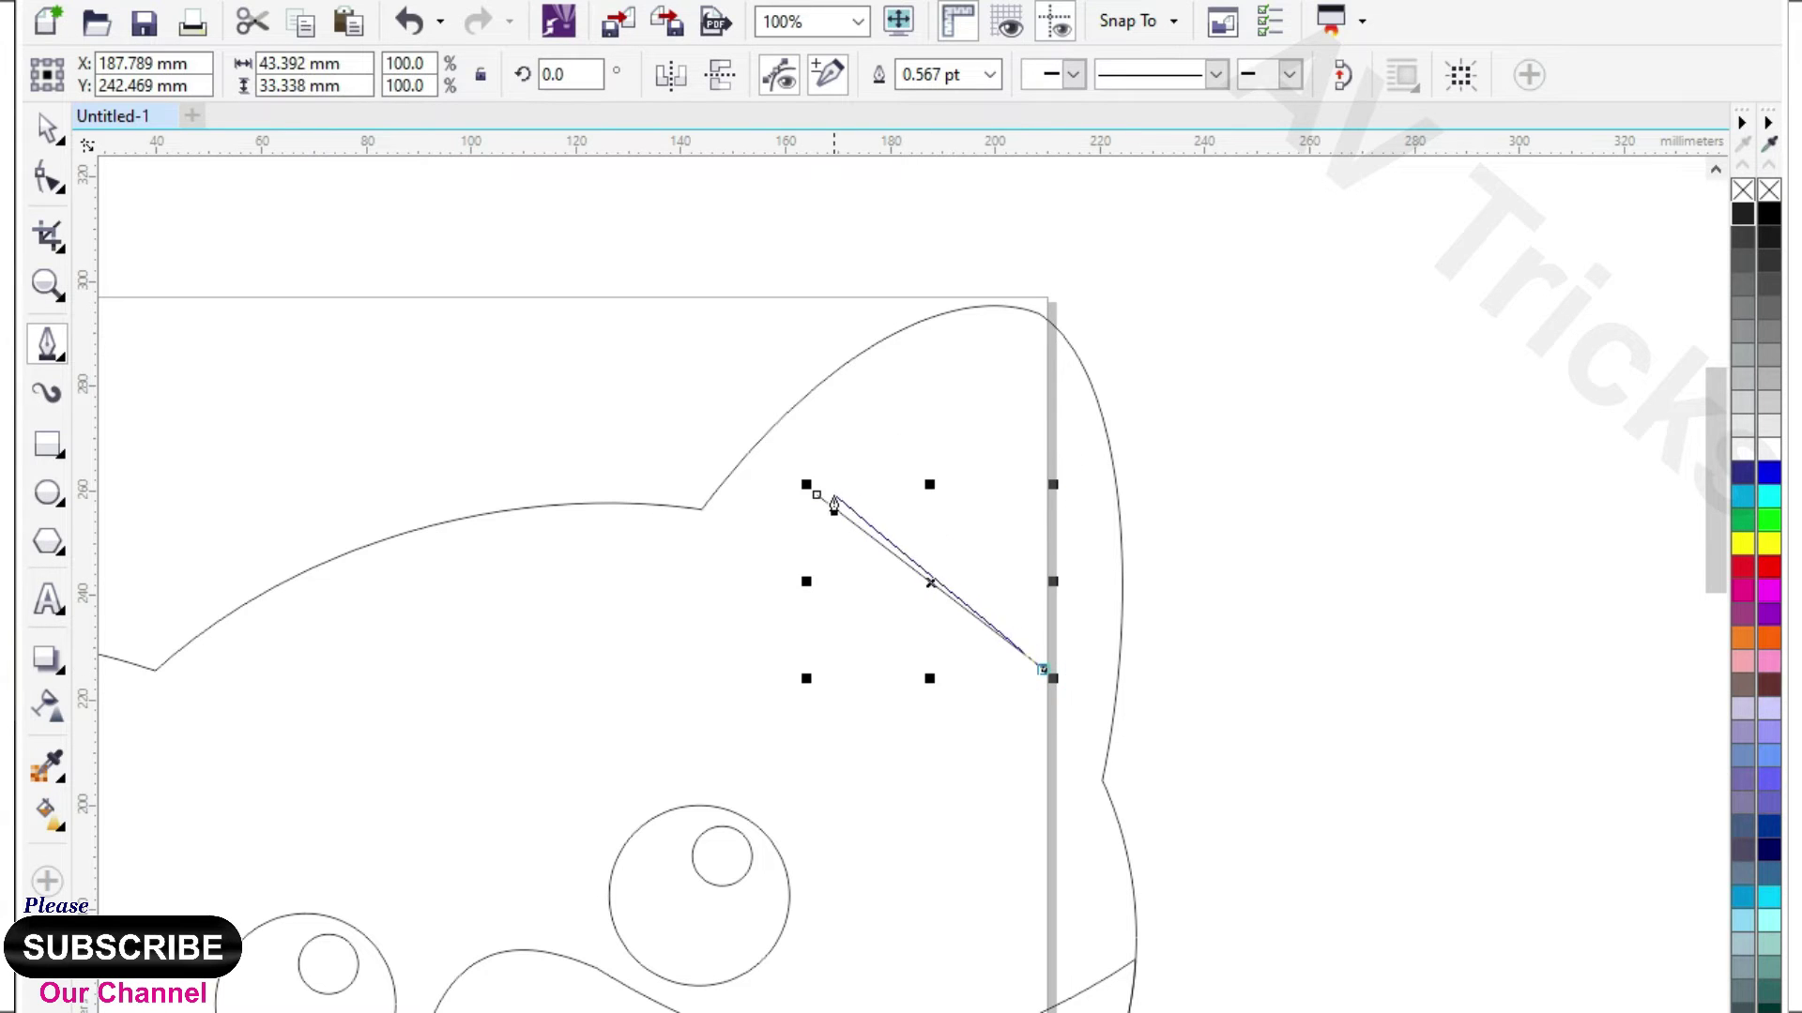
# - Convert the inner-ear lines to curves and bend them into a rounded ear shape about 45 x 50 mm
pyautogui.click(47, 179)
pyautogui.click(721, 436)
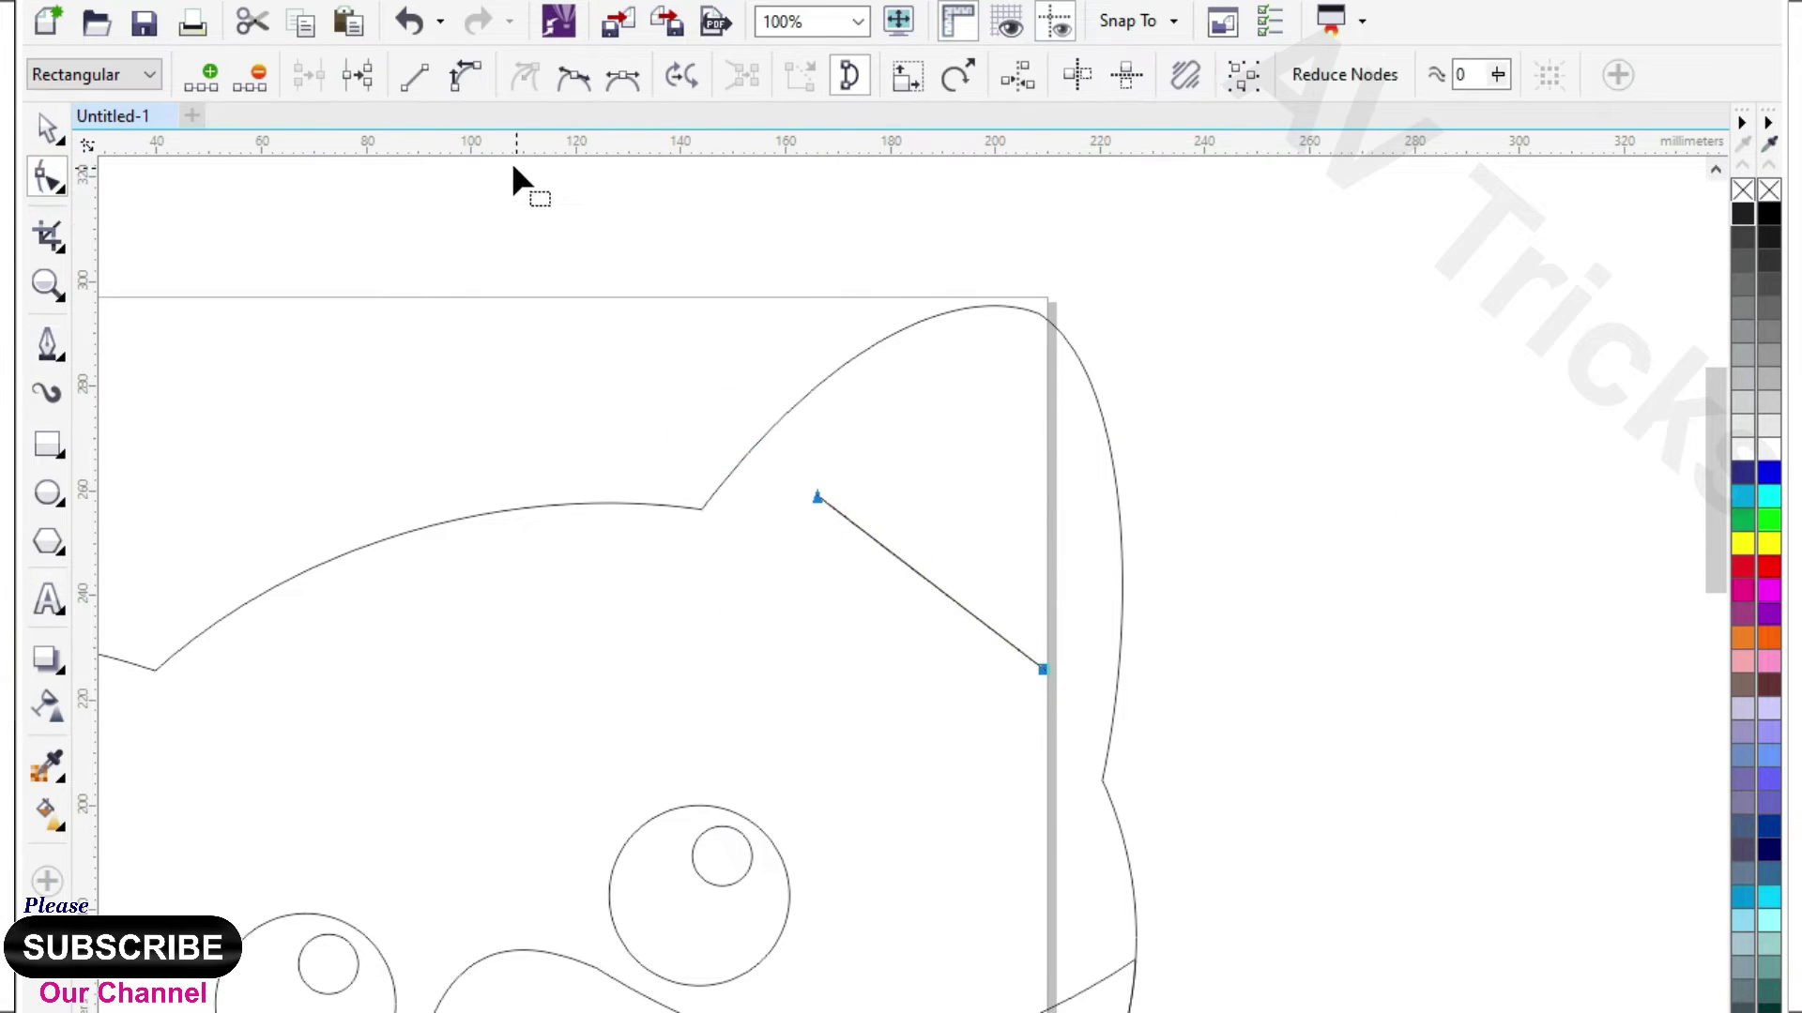
pyautogui.click(474, 70)
pyautogui.moveTo(918, 573); pyautogui.dragTo(1009, 419)
pyautogui.moveTo(931, 580); pyautogui.dragTo(948, 567)
pyautogui.press('F3')
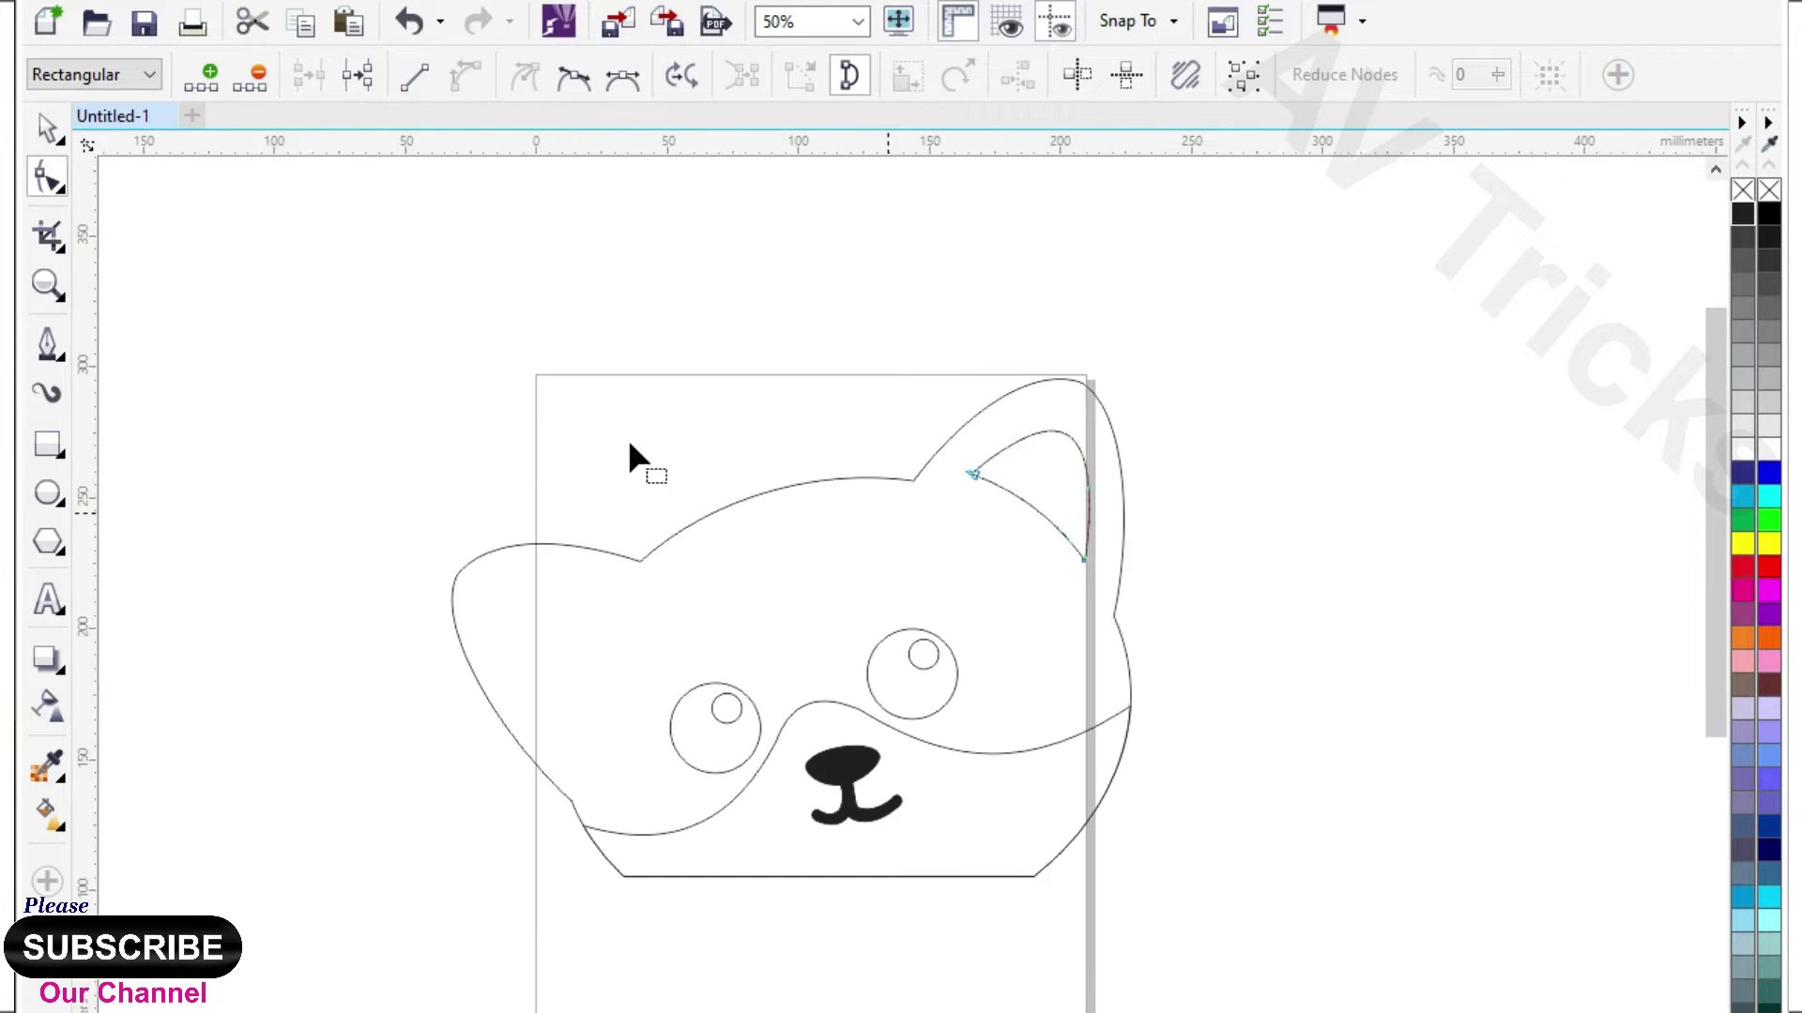
pyautogui.click(42, 131)
pyautogui.scroll(-1, 679, 409)
pyautogui.scroll(2, 731, 451)
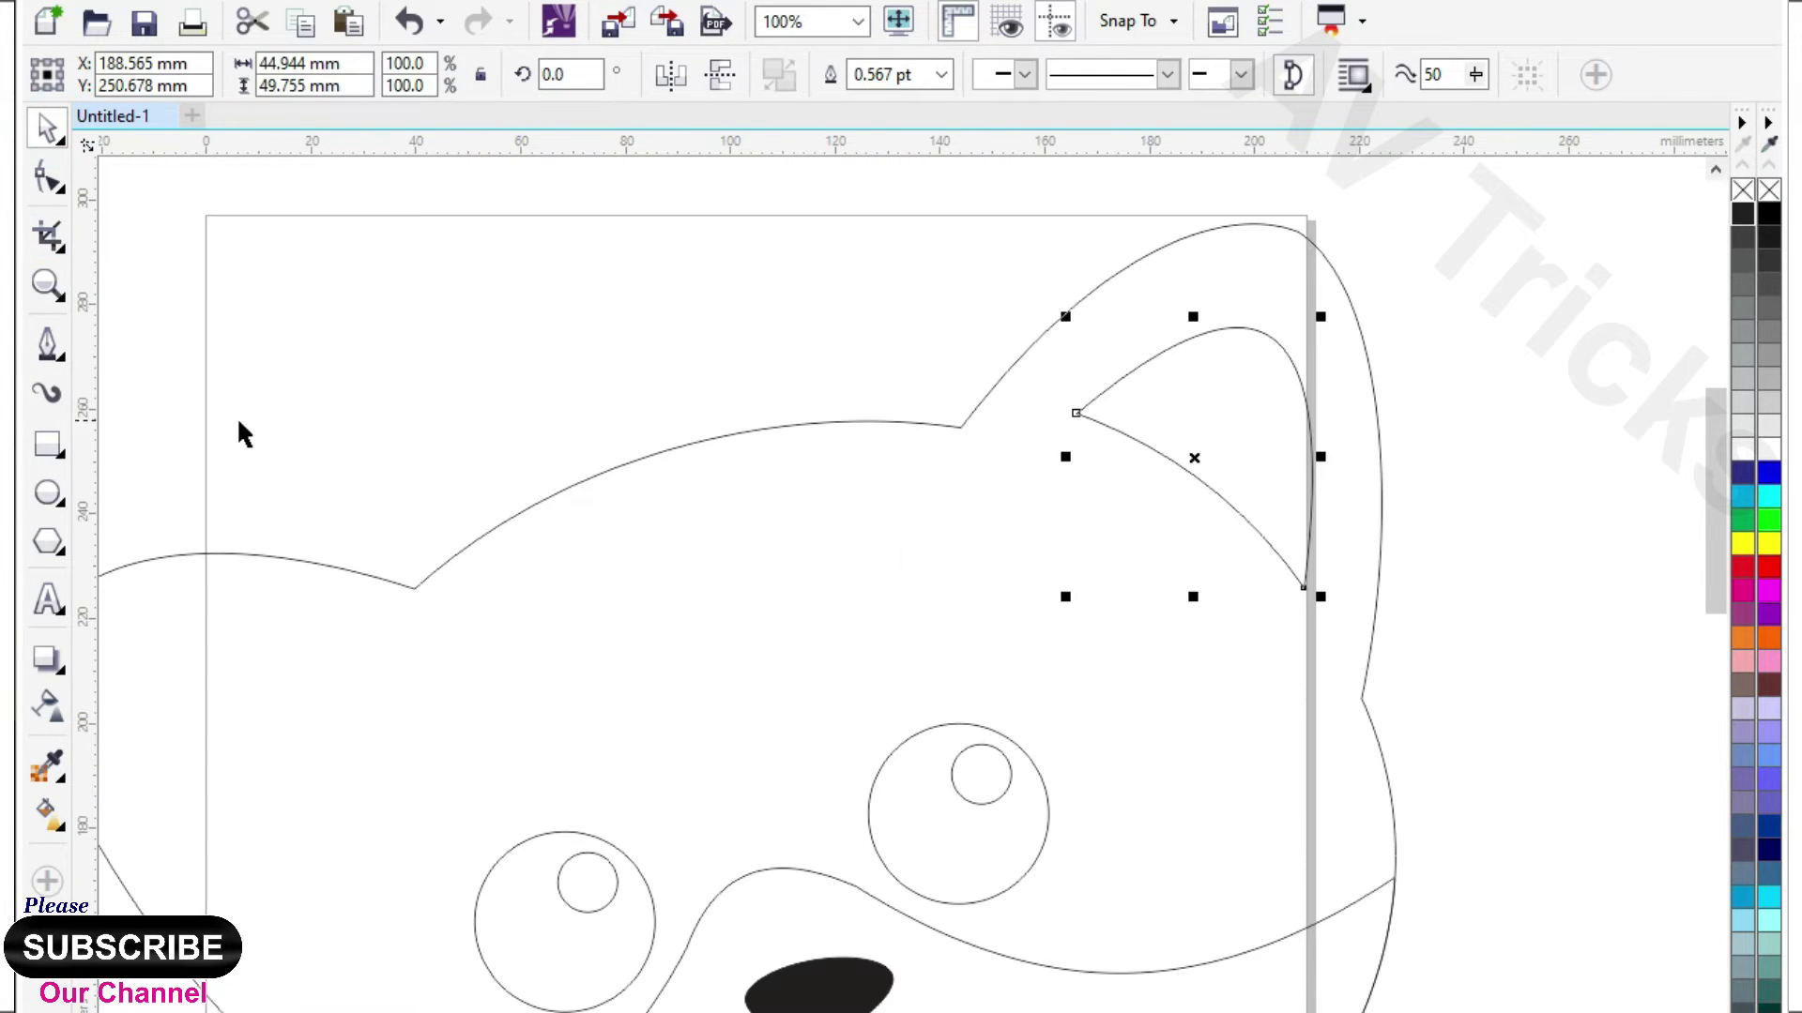
# - Draw a tall, narrow ellipse above the head, tilt it about 19.5 degrees, and shape it into a tapered stripe
pyautogui.click(48, 492)
pyautogui.moveTo(670, 327); pyautogui.dragTo(734, 710)
pyautogui.click(47, 127)
pyautogui.click(724, 402)
pyautogui.moveTo(672, 328); pyautogui.dragTo(603, 341)
pyautogui.click(47, 178)
pyautogui.moveTo(657, 540); pyautogui.dragTo(592, 410)
pyautogui.click(47, 126)
# - Duplicate the stripe to make three and place them together across the top of the head
pyautogui.rightClick(592, 410)
pyautogui.moveTo(596, 407); pyautogui.dragTo(692, 439)
pyautogui.rightClick(692, 439)
pyautogui.keyDown('shift'); pyautogui.click(592, 388); pyautogui.keyUp('shift')
pyautogui.keyDown('shift'); pyautogui.click(733, 334); pyautogui.keyUp('shift')
pyautogui.scroll(-2, 768, 343)
pyautogui.moveTo(764, 318); pyautogui.dragTo(779, 295)
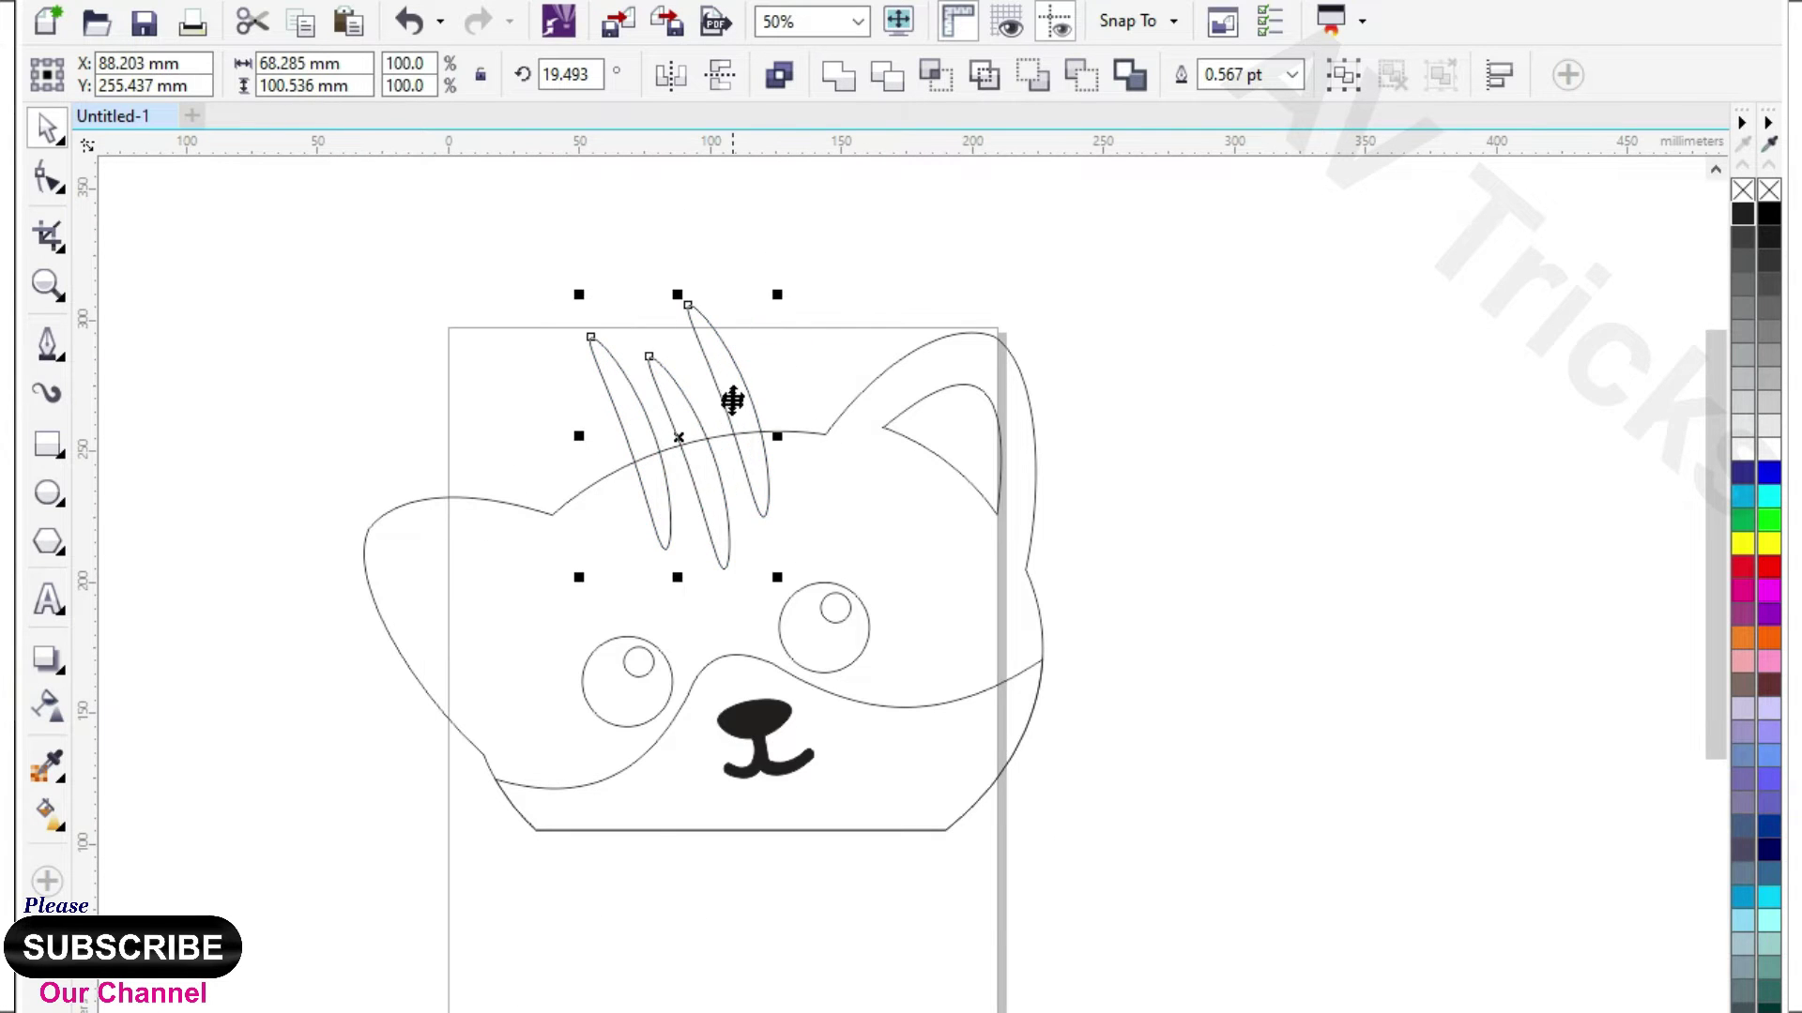
pyautogui.moveTo(729, 403); pyautogui.dragTo(713, 394)
# - Intersect the three stripes with the head outline so only the parts inside the head are kept
pyautogui.keyDown('shift'); pyautogui.click(806, 458); pyautogui.keyUp('shift')
pyautogui.click(933, 79)
pyautogui.click(709, 369)
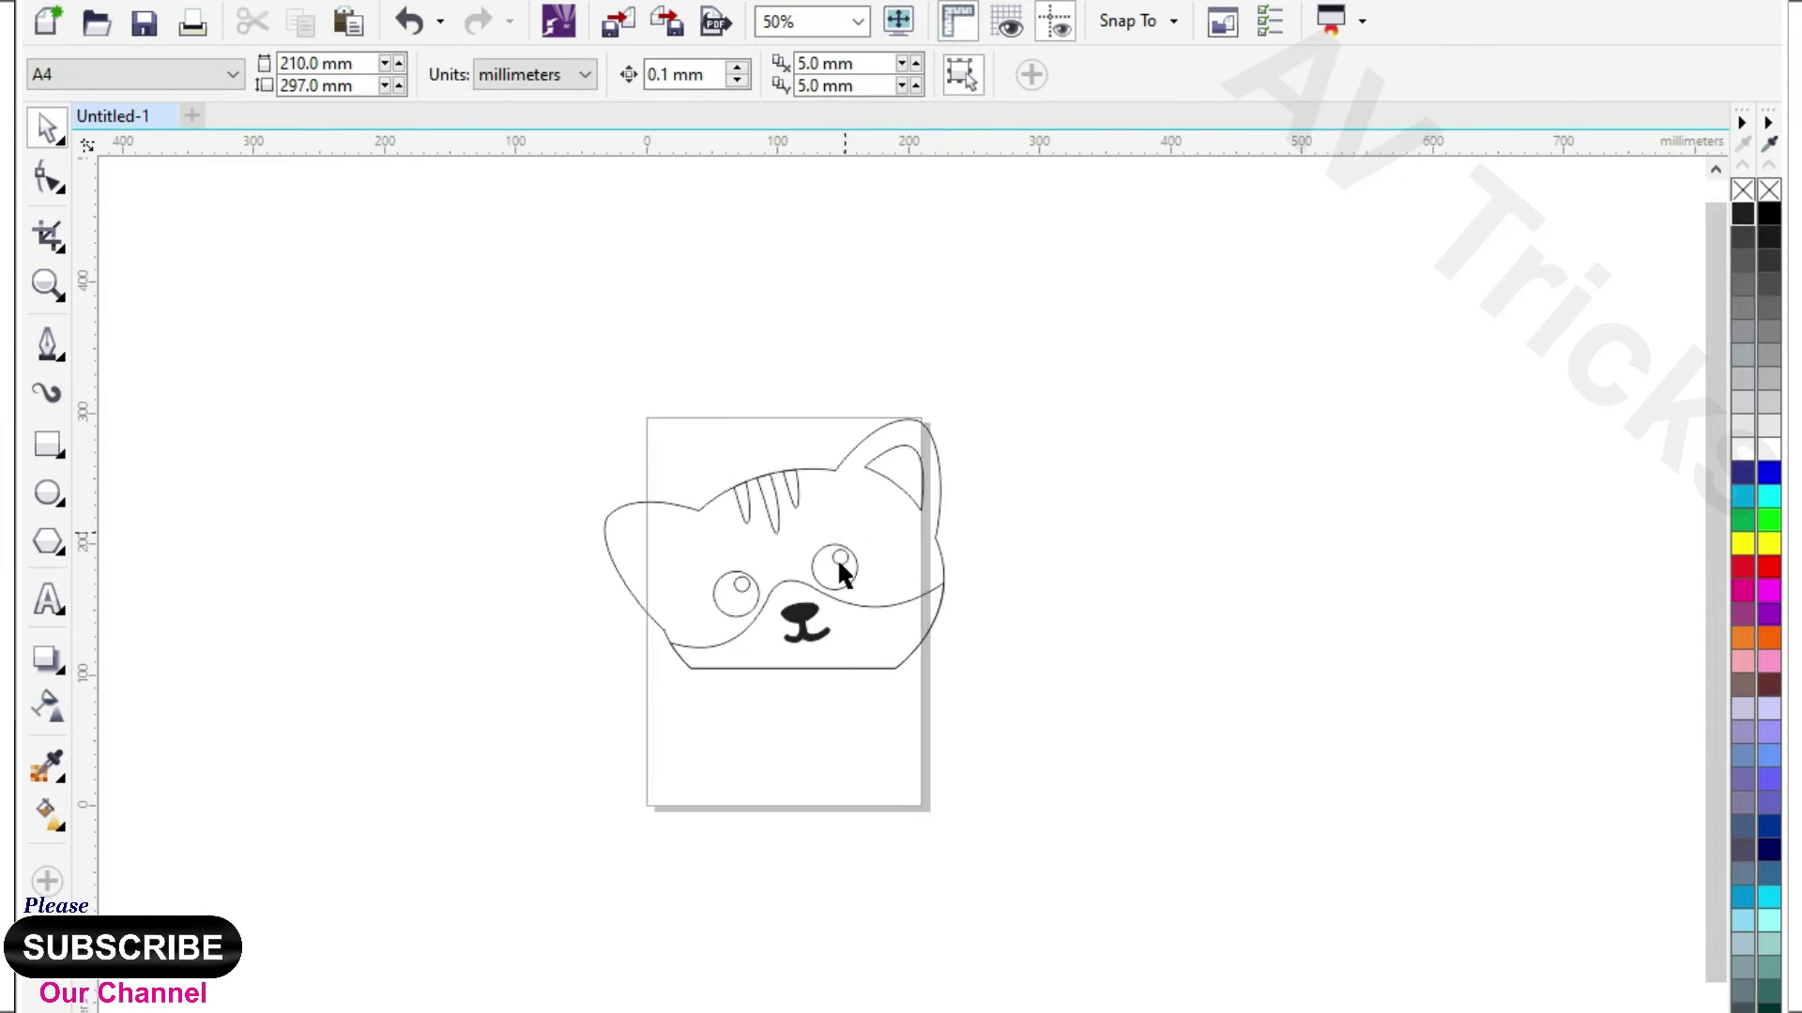
# - Draw a circle about 84.7 mm in diameter below the left side of the face
pyautogui.scroll(2, 838, 627)
pyautogui.click(47, 499)
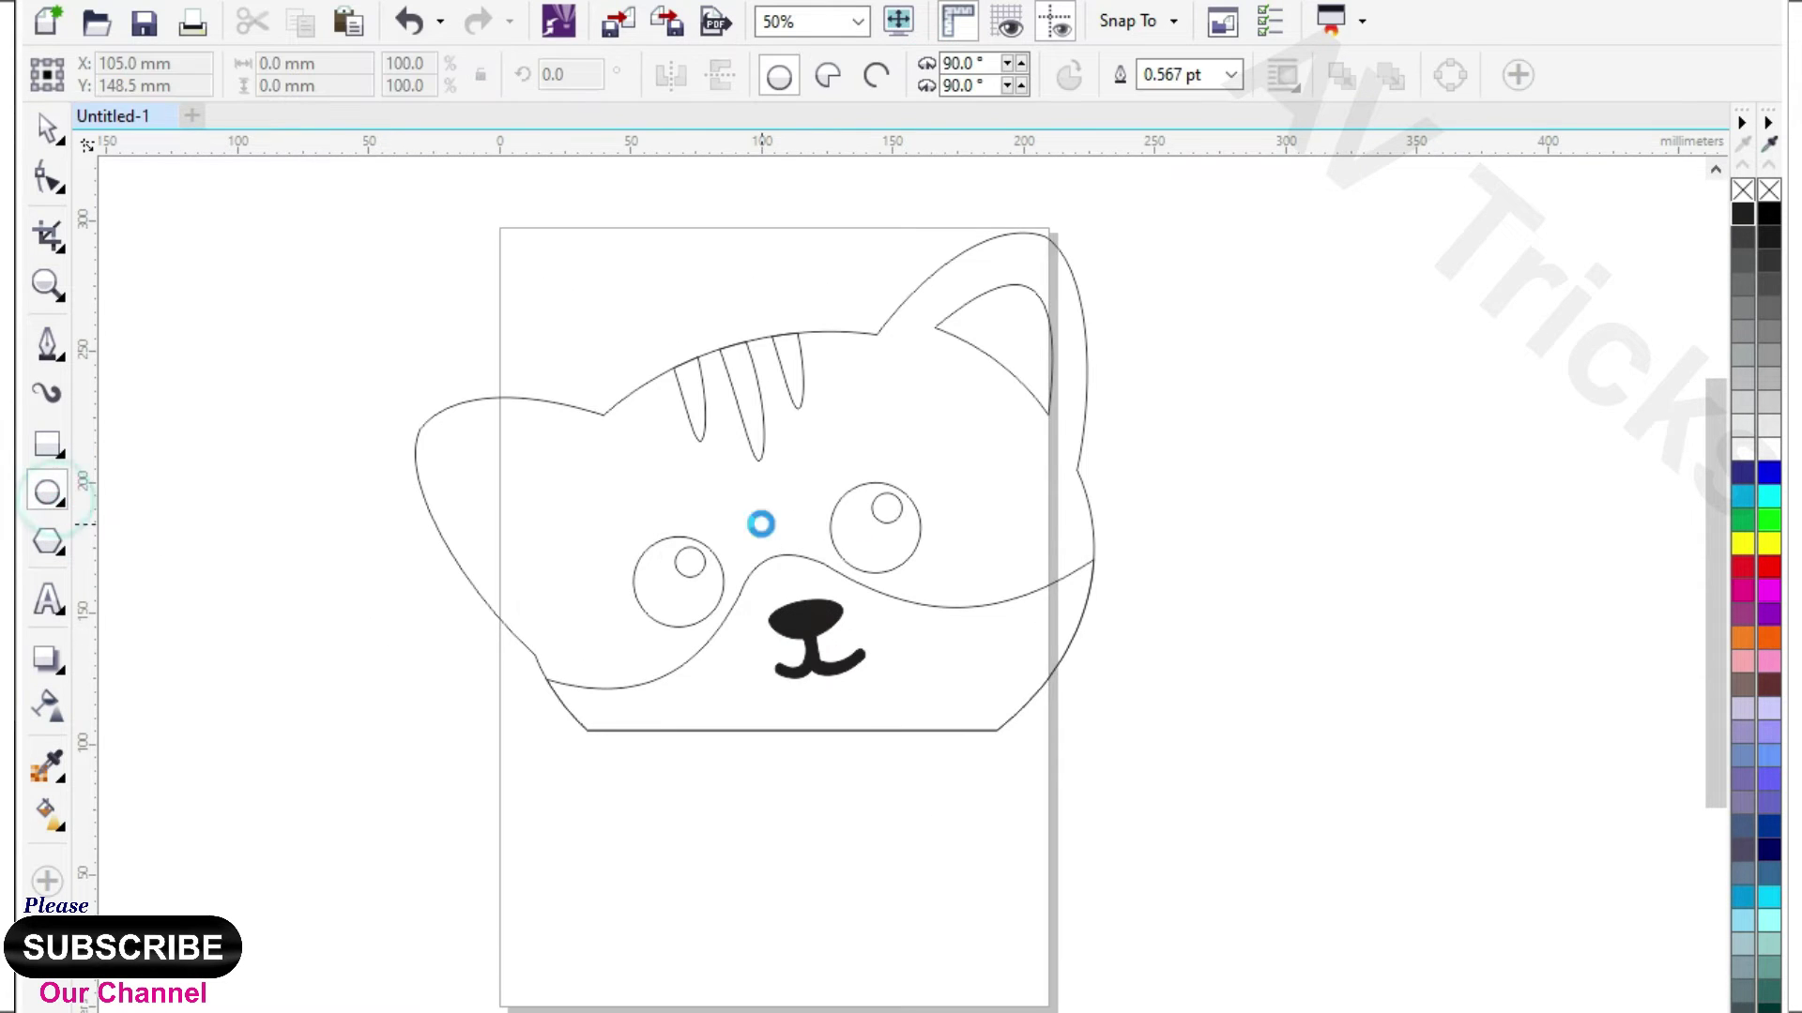
pyautogui.scroll(-1, 707, 570)
pyautogui.scroll(1, 551, 664)
pyautogui.moveTo(499, 637); pyautogui.dragTo(721, 856)
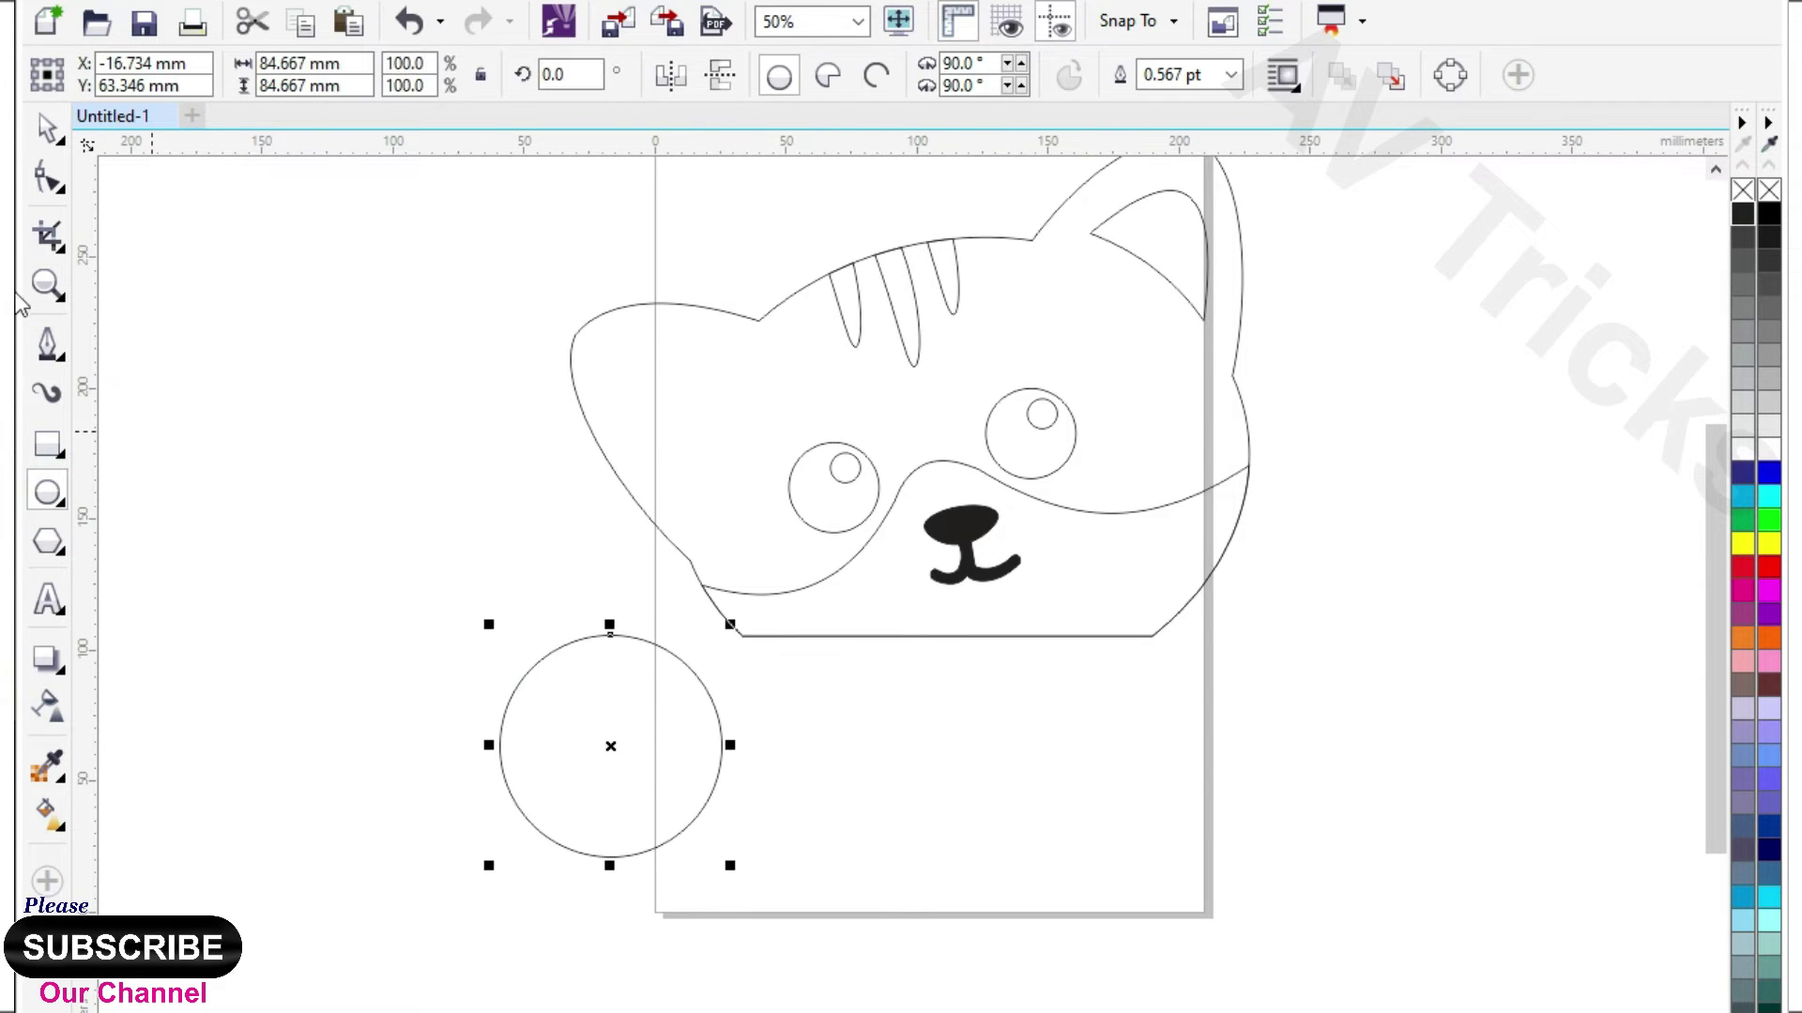
pyautogui.click(49, 130)
pyautogui.scroll(-2, 600, 488)
pyautogui.scroll(2, 657, 627)
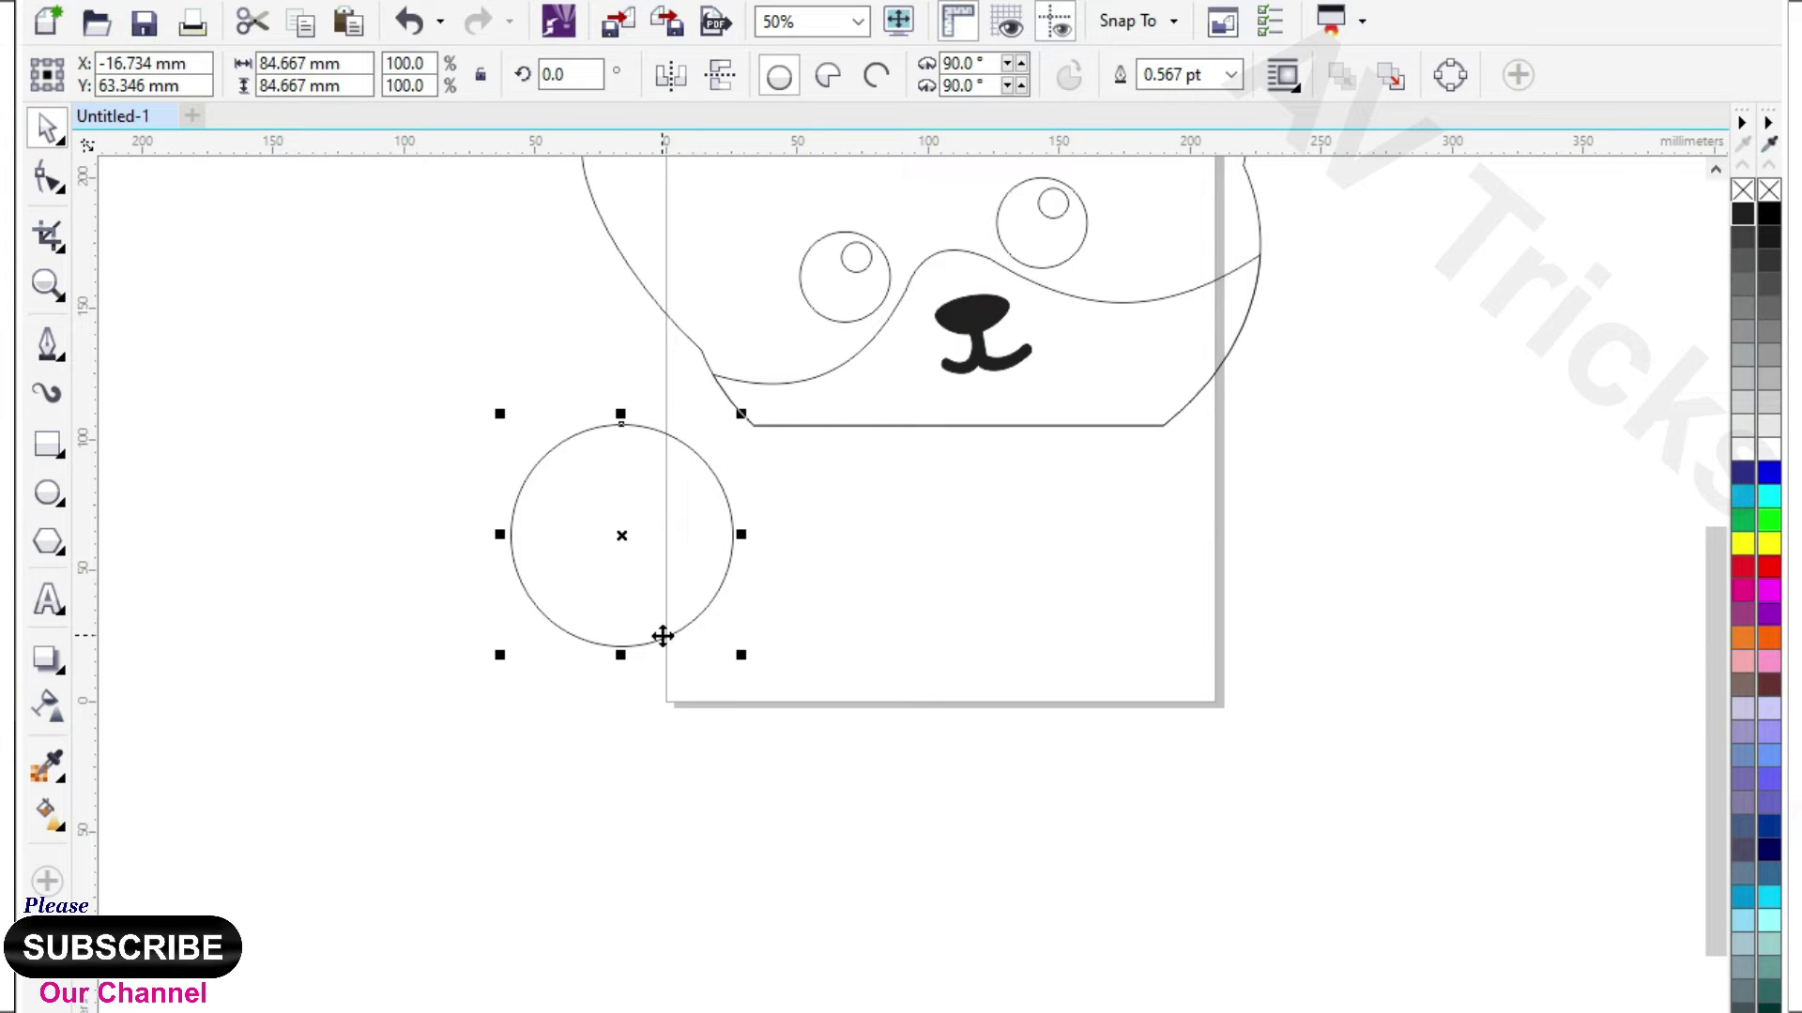
# - Draw a rectangle over the circle's lower right, cut its overlap out of the circle with Simplify, and delete the rectangle
pyautogui.click(52, 441)
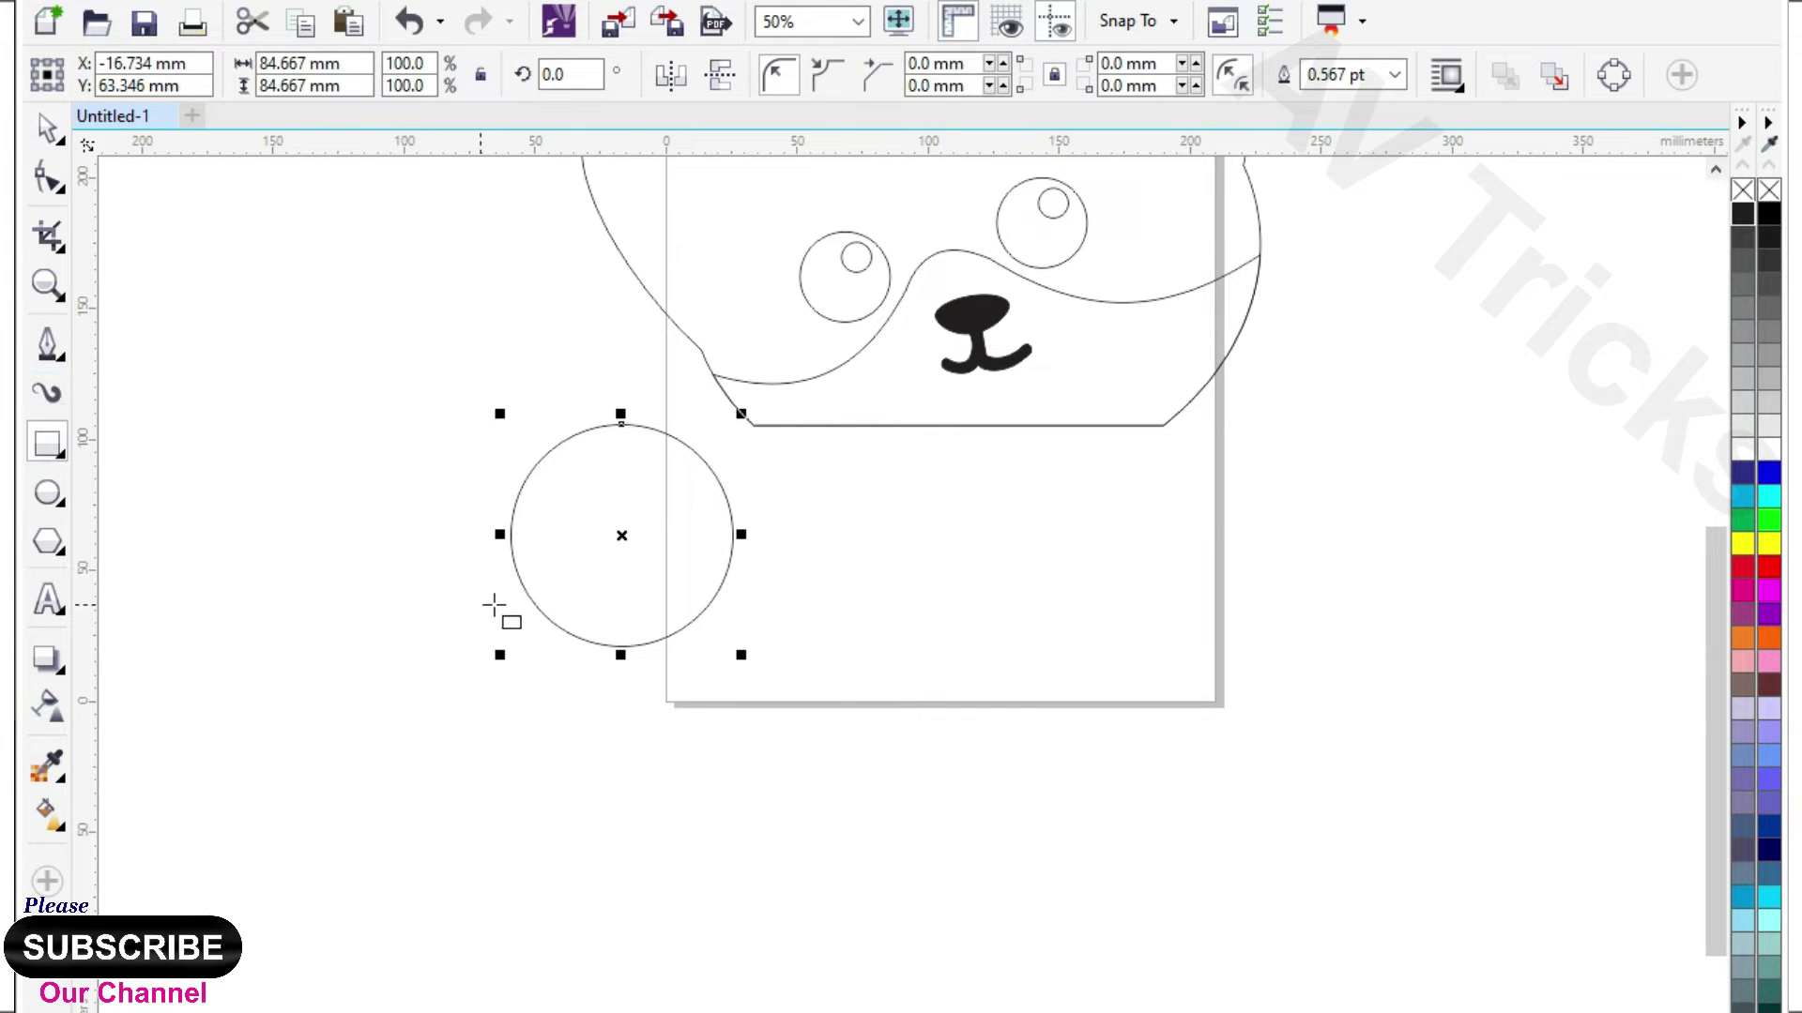
pyautogui.moveTo(536, 559); pyautogui.dragTo(804, 695)
pyautogui.click(47, 126)
pyautogui.click(777, 605)
pyautogui.moveTo(777, 605); pyautogui.dragTo(785, 598)
pyautogui.keyDown('shift'); pyautogui.click(708, 466); pyautogui.keyUp('shift')
pyautogui.click(970, 73)
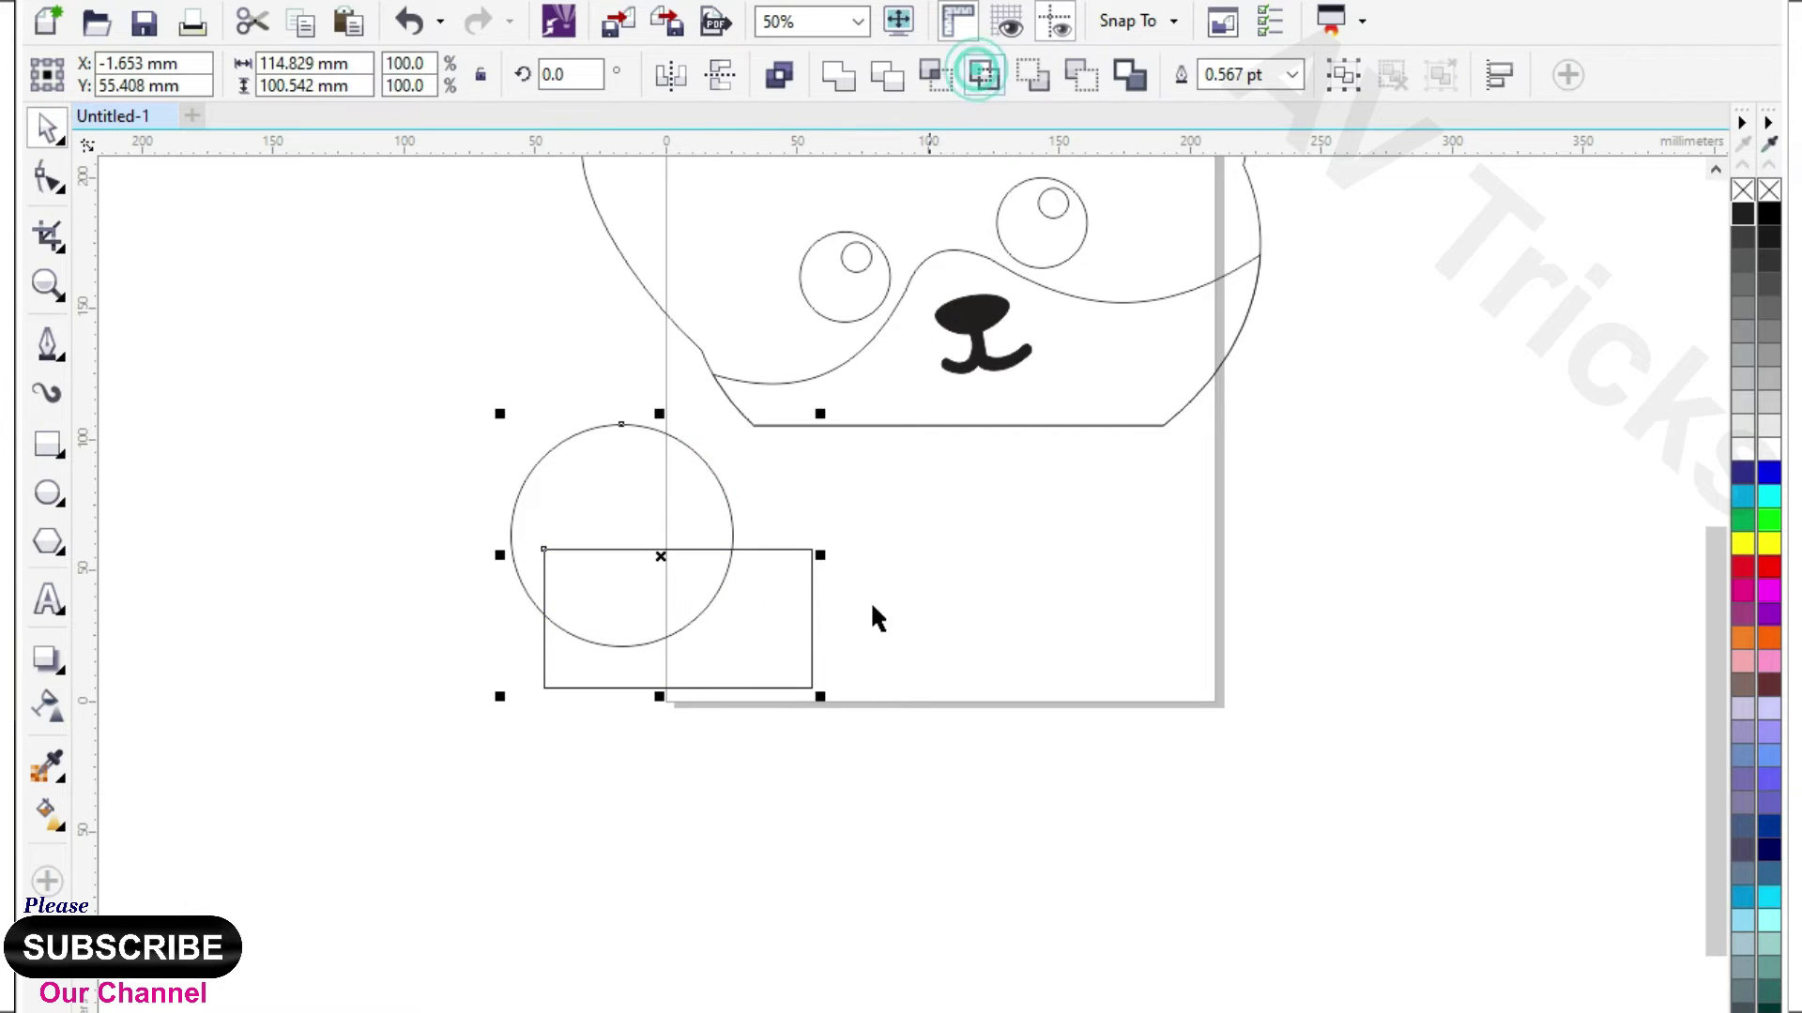
pyautogui.click(753, 625)
pyautogui.press('Delete')
# - Draw a small circle at the right end of the horizontal cut edge and resize it to about 23.5 mm across
pyautogui.press('F7')
pyautogui.scroll(2, 647, 642)
pyautogui.moveTo(623, 397)
pyautogui.mouseDown()
pyautogui.moveTo(784, 582)
pyautogui.moveTo(786, 564)
pyautogui.mouseUp()
pyautogui.click(47, 127)
pyautogui.scroll(2, 675, 407)
pyautogui.moveTo(697, 479); pyautogui.dragTo(777, 447)
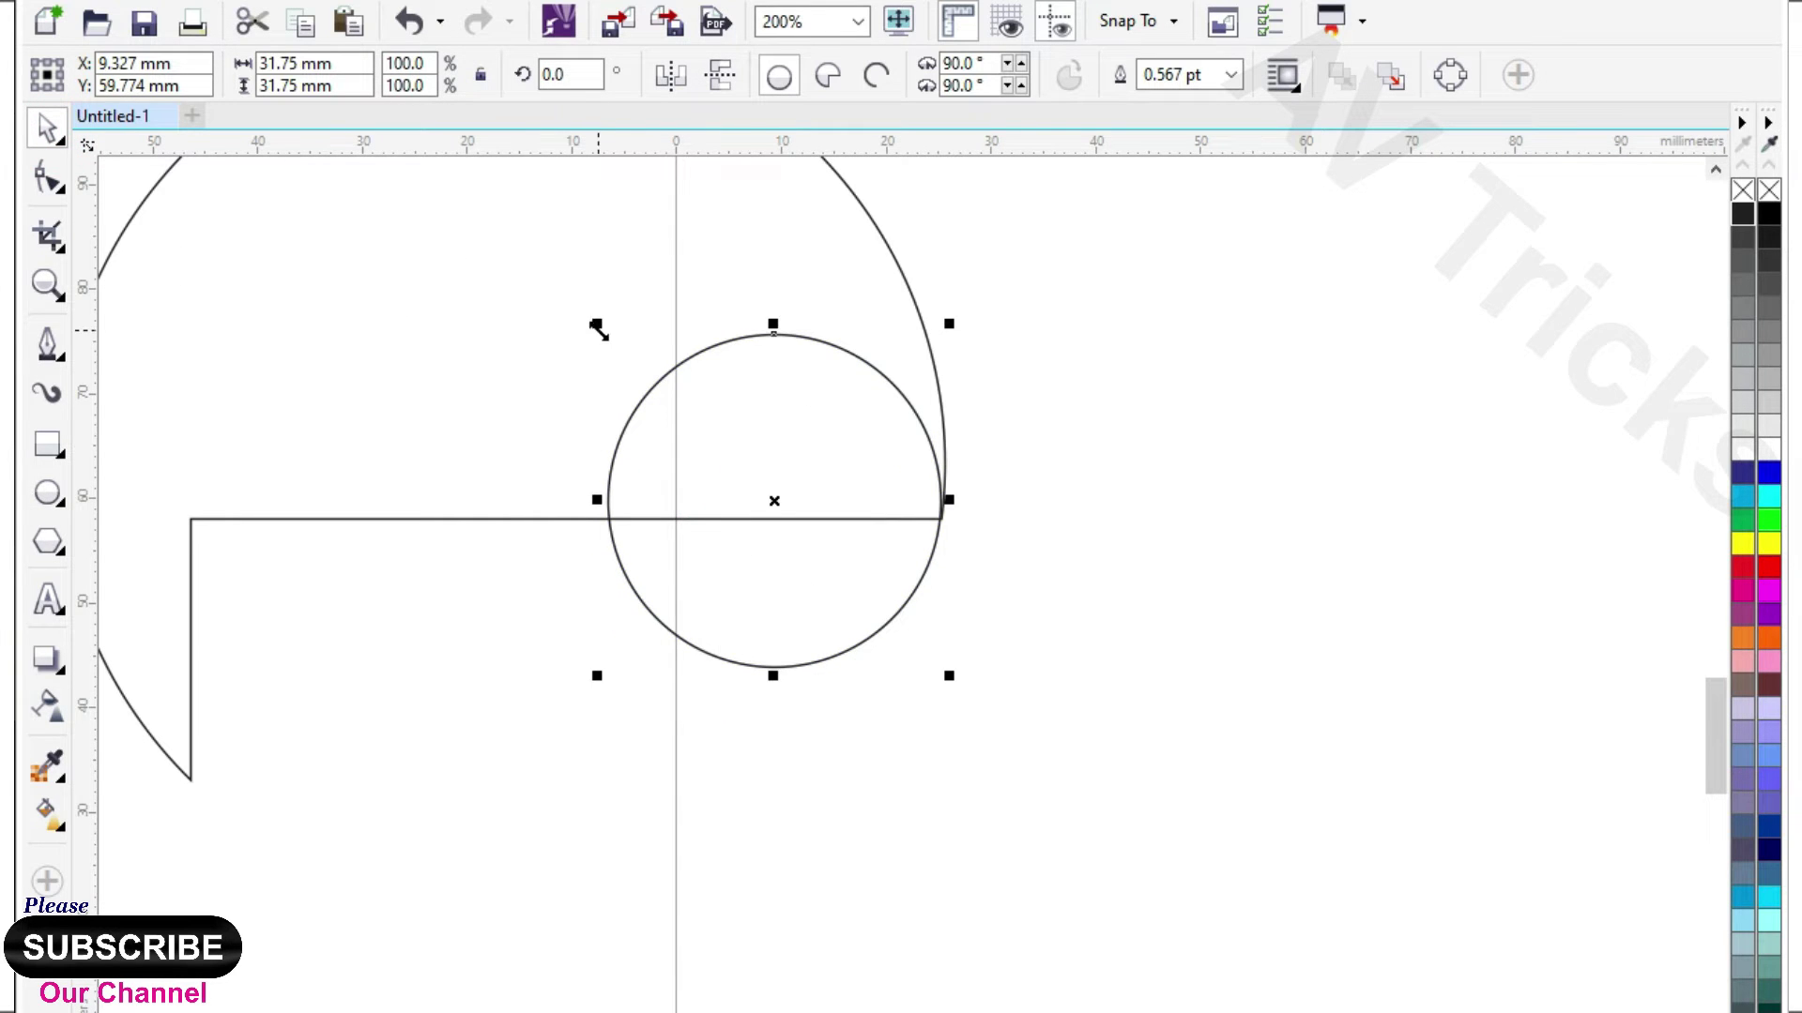
pyautogui.moveTo(597, 326); pyautogui.dragTo(707, 430)
pyautogui.moveTo(808, 487); pyautogui.dragTo(809, 439)
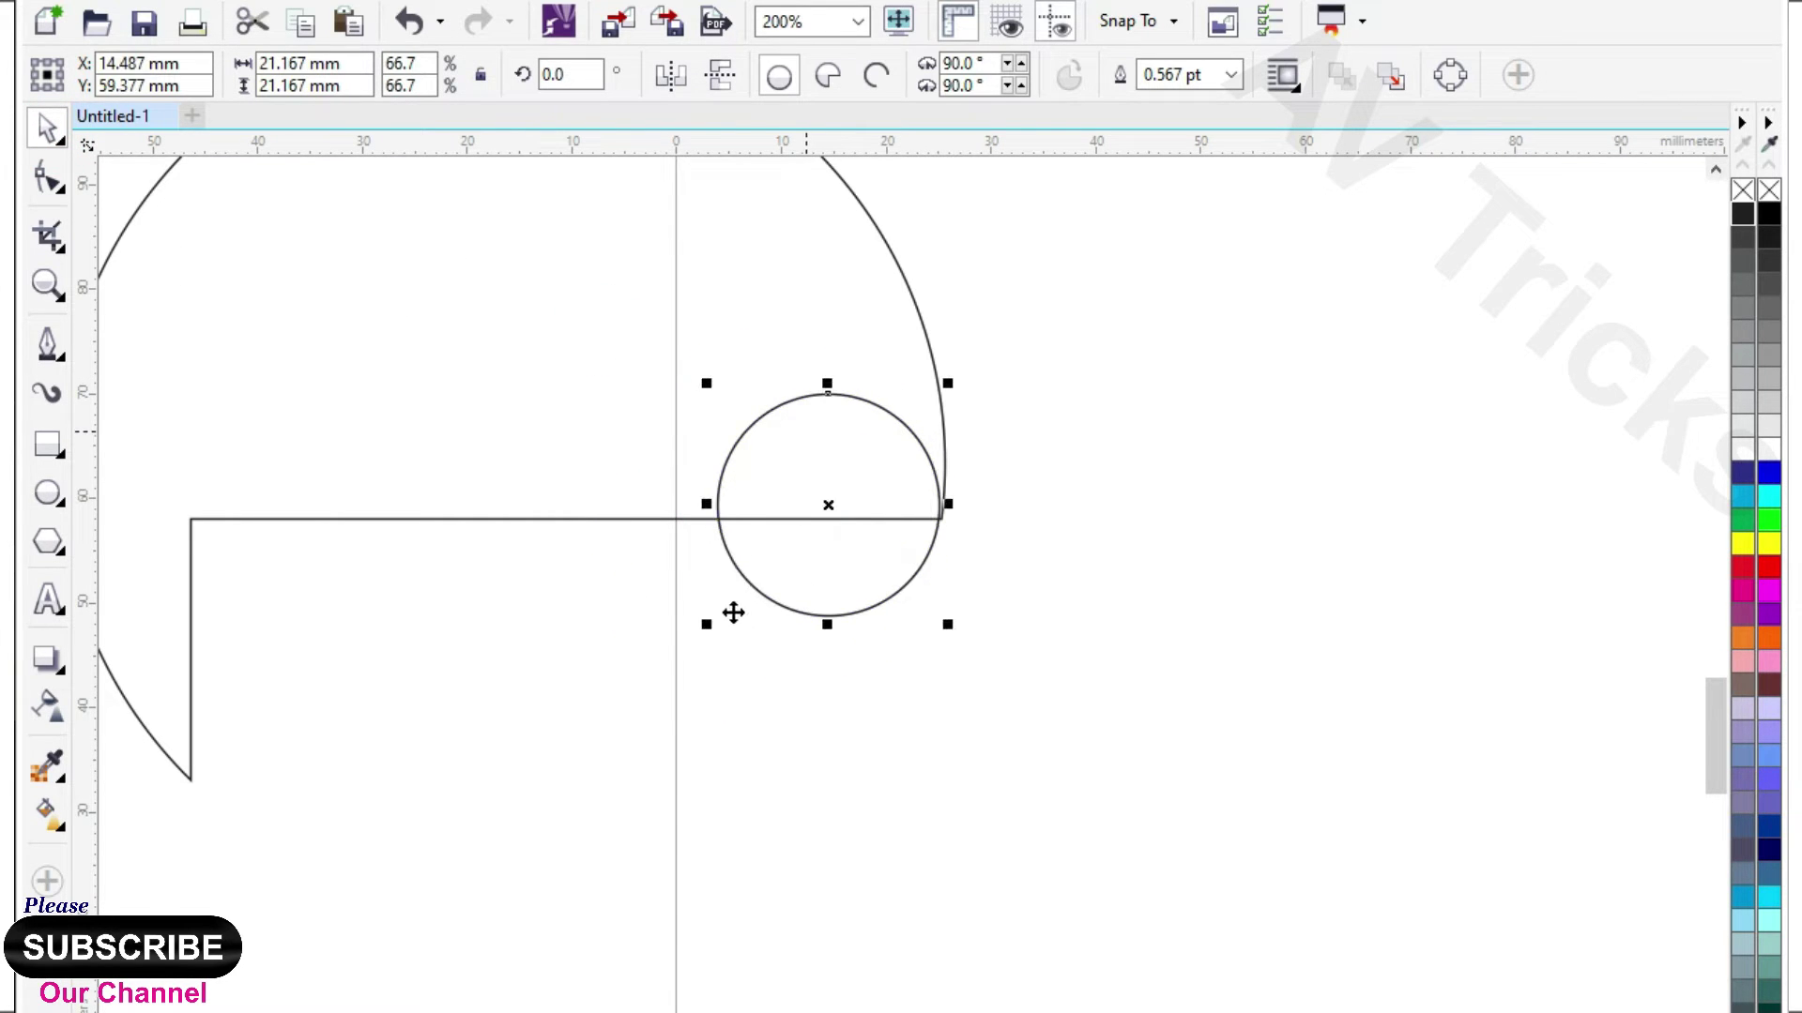
pyautogui.moveTo(713, 631); pyautogui.dragTo(687, 655)
# - Duplicate the small circle twice to the left to form a row of three along the cut edge
pyautogui.moveTo(824, 442); pyautogui.dragTo(585, 452)
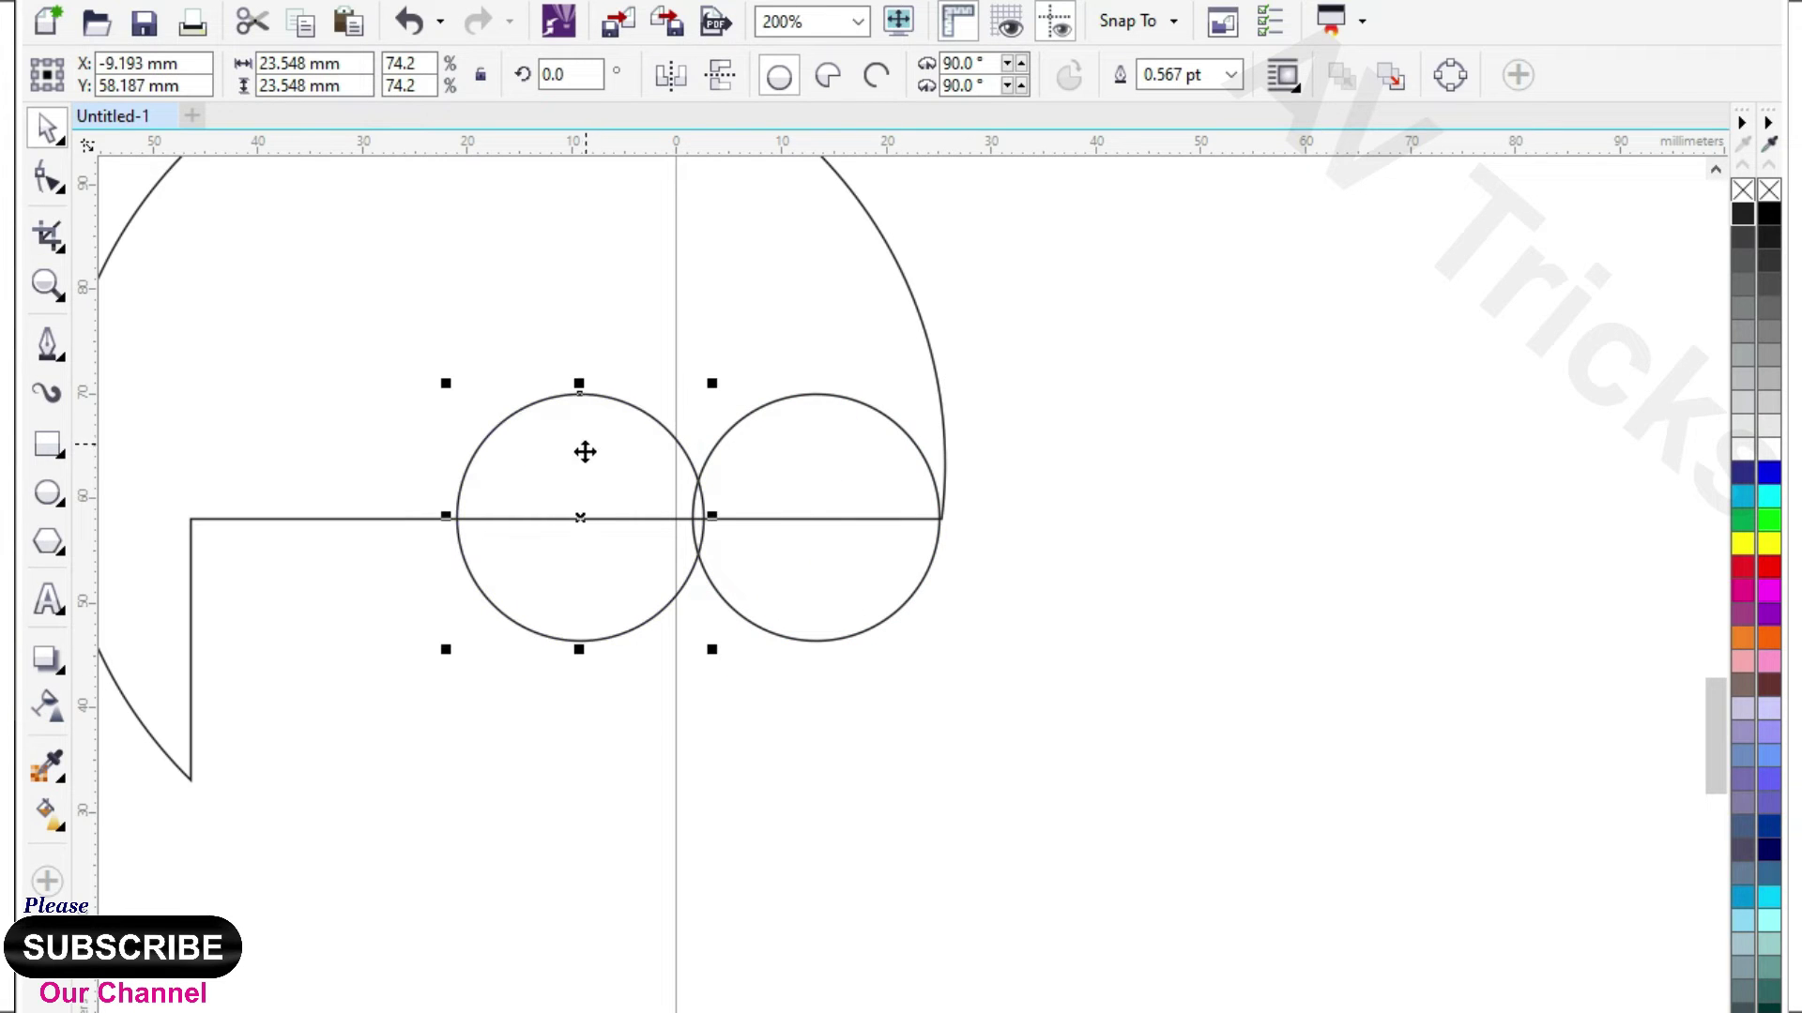
pyautogui.hotkey('ctrl', 'e')
pyautogui.click(1194, 822)
pyautogui.hotkey('ctrl', 'r')
# - Weld the three small circles into a single scalloped shape
pyautogui.scroll(-1, 767, 664)
pyautogui.moveTo(896, 470); pyautogui.dragTo(416, 770)
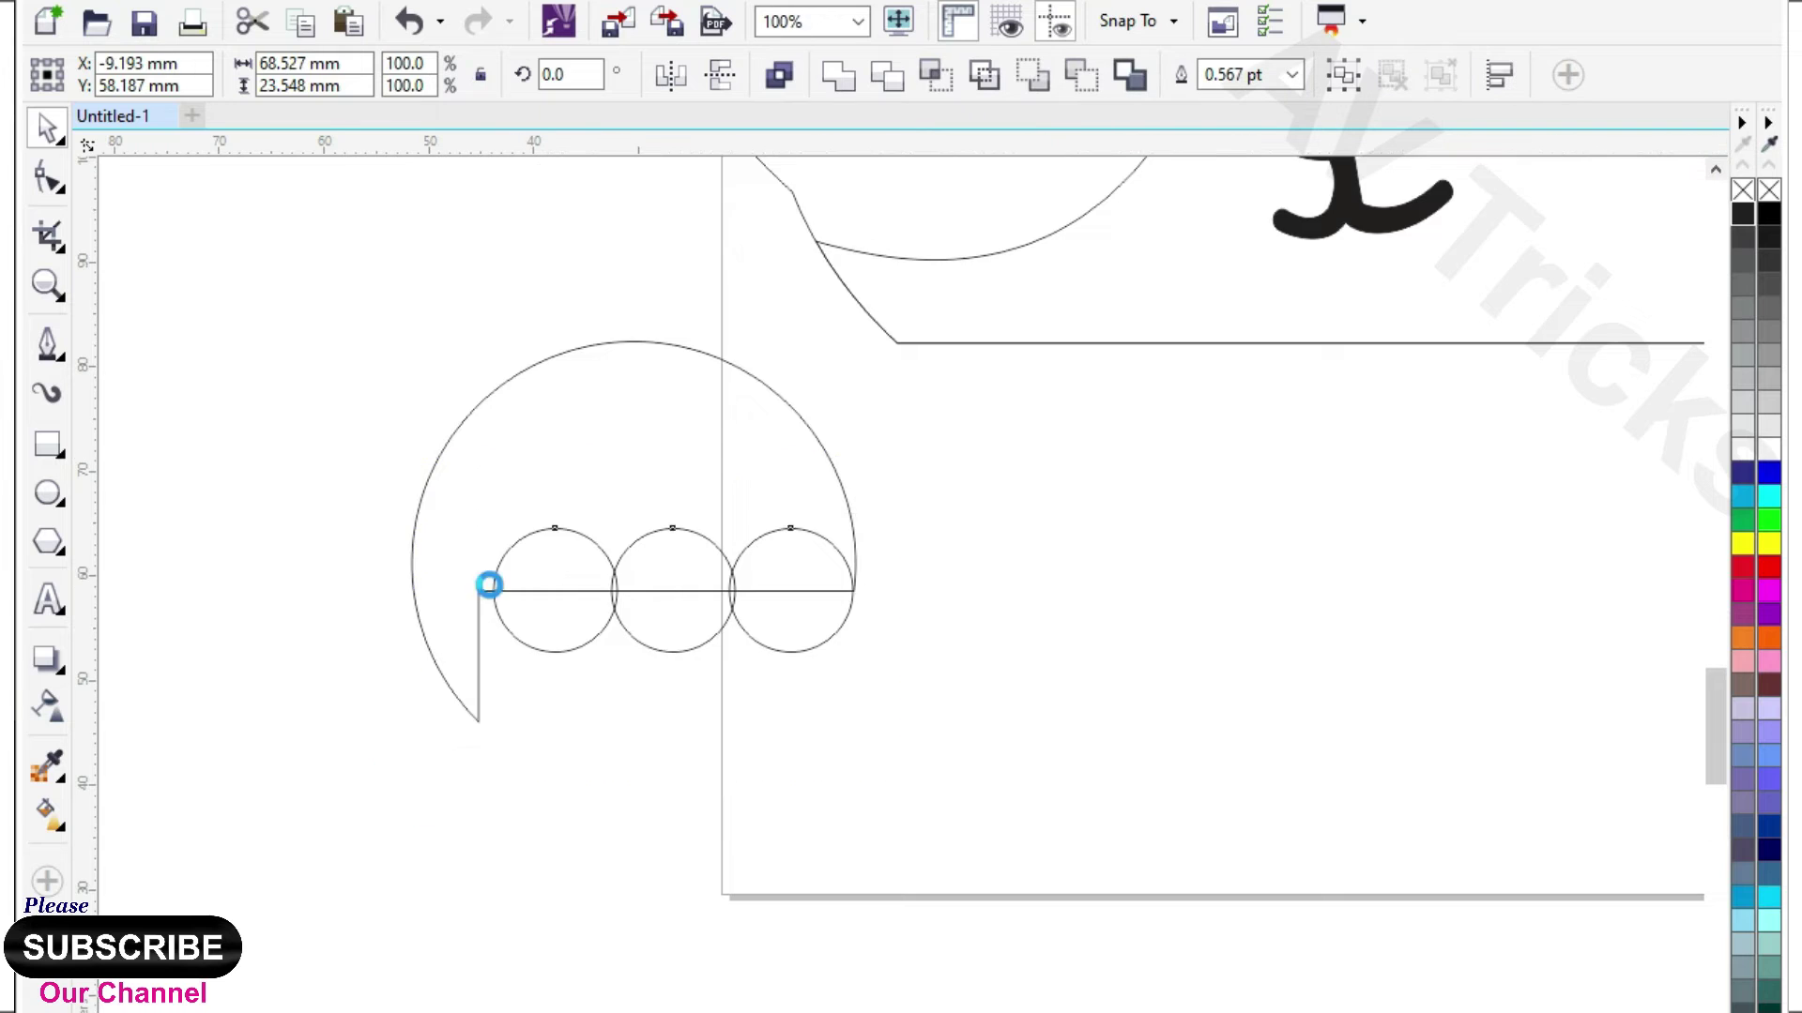
pyautogui.scroll(1, 487, 587)
pyautogui.click(479, 592)
pyautogui.moveTo(234, 434); pyautogui.dragTo(1405, 833)
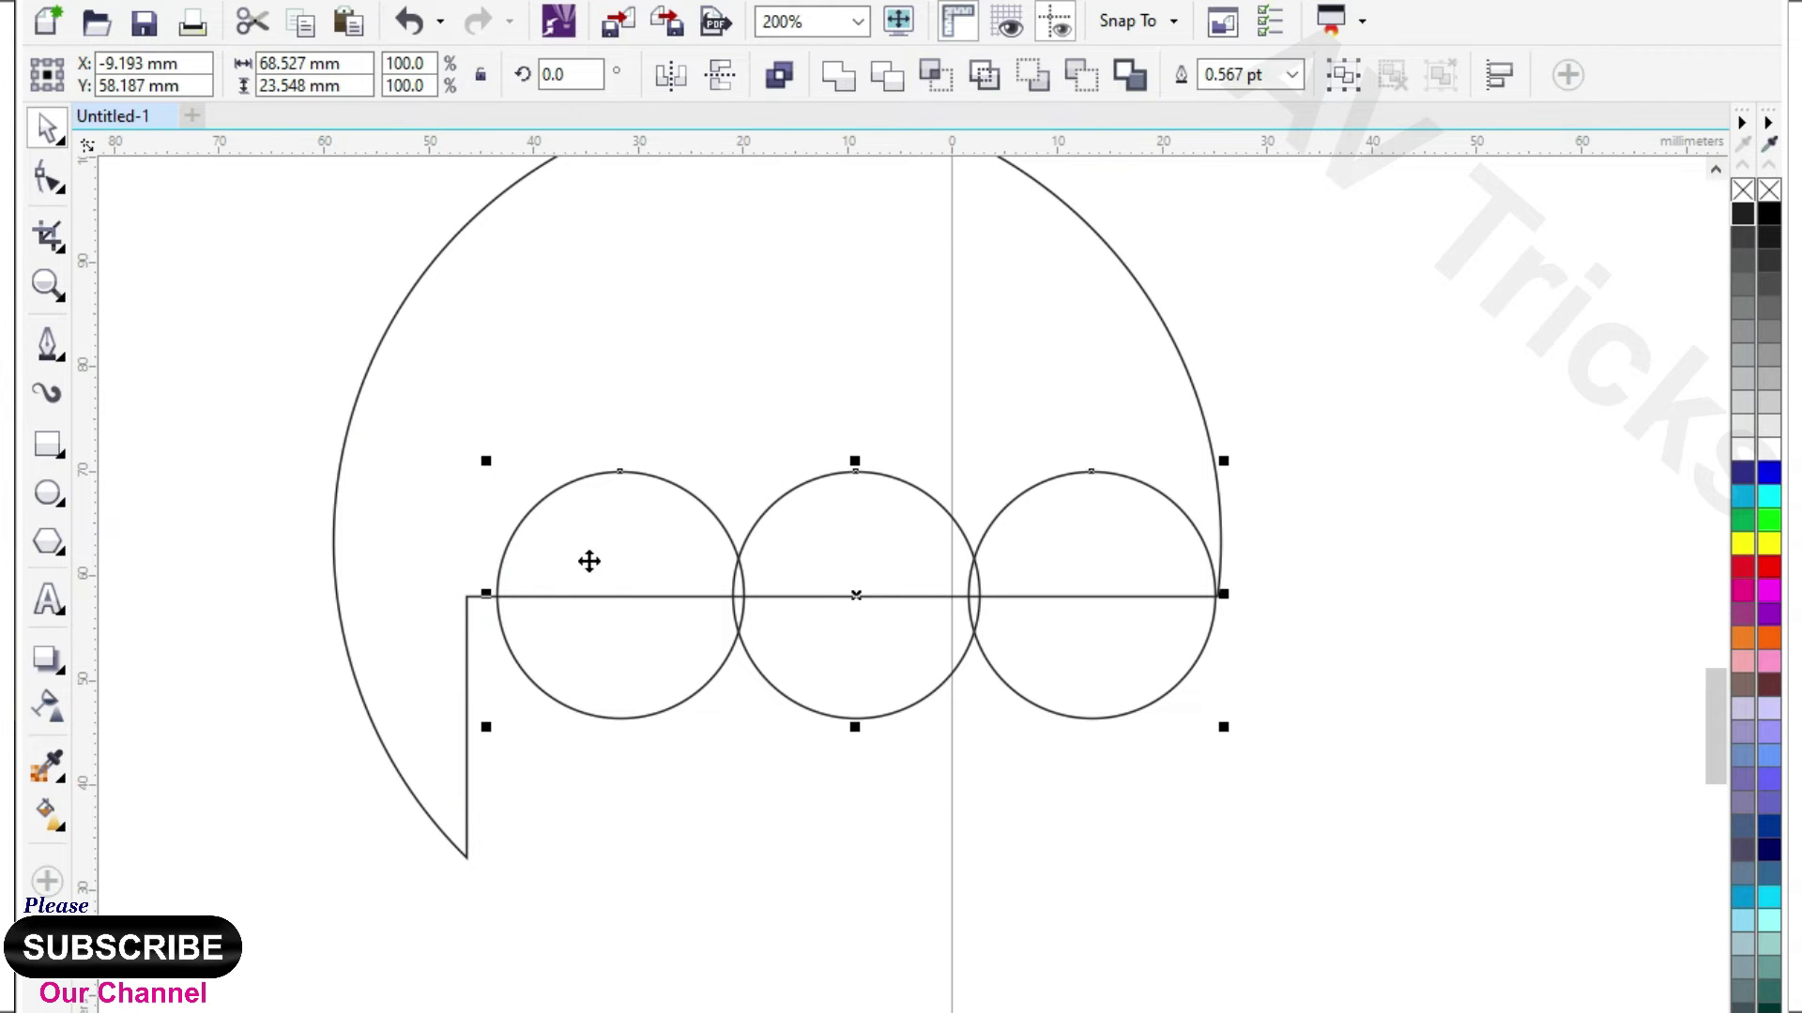
pyautogui.click(837, 76)
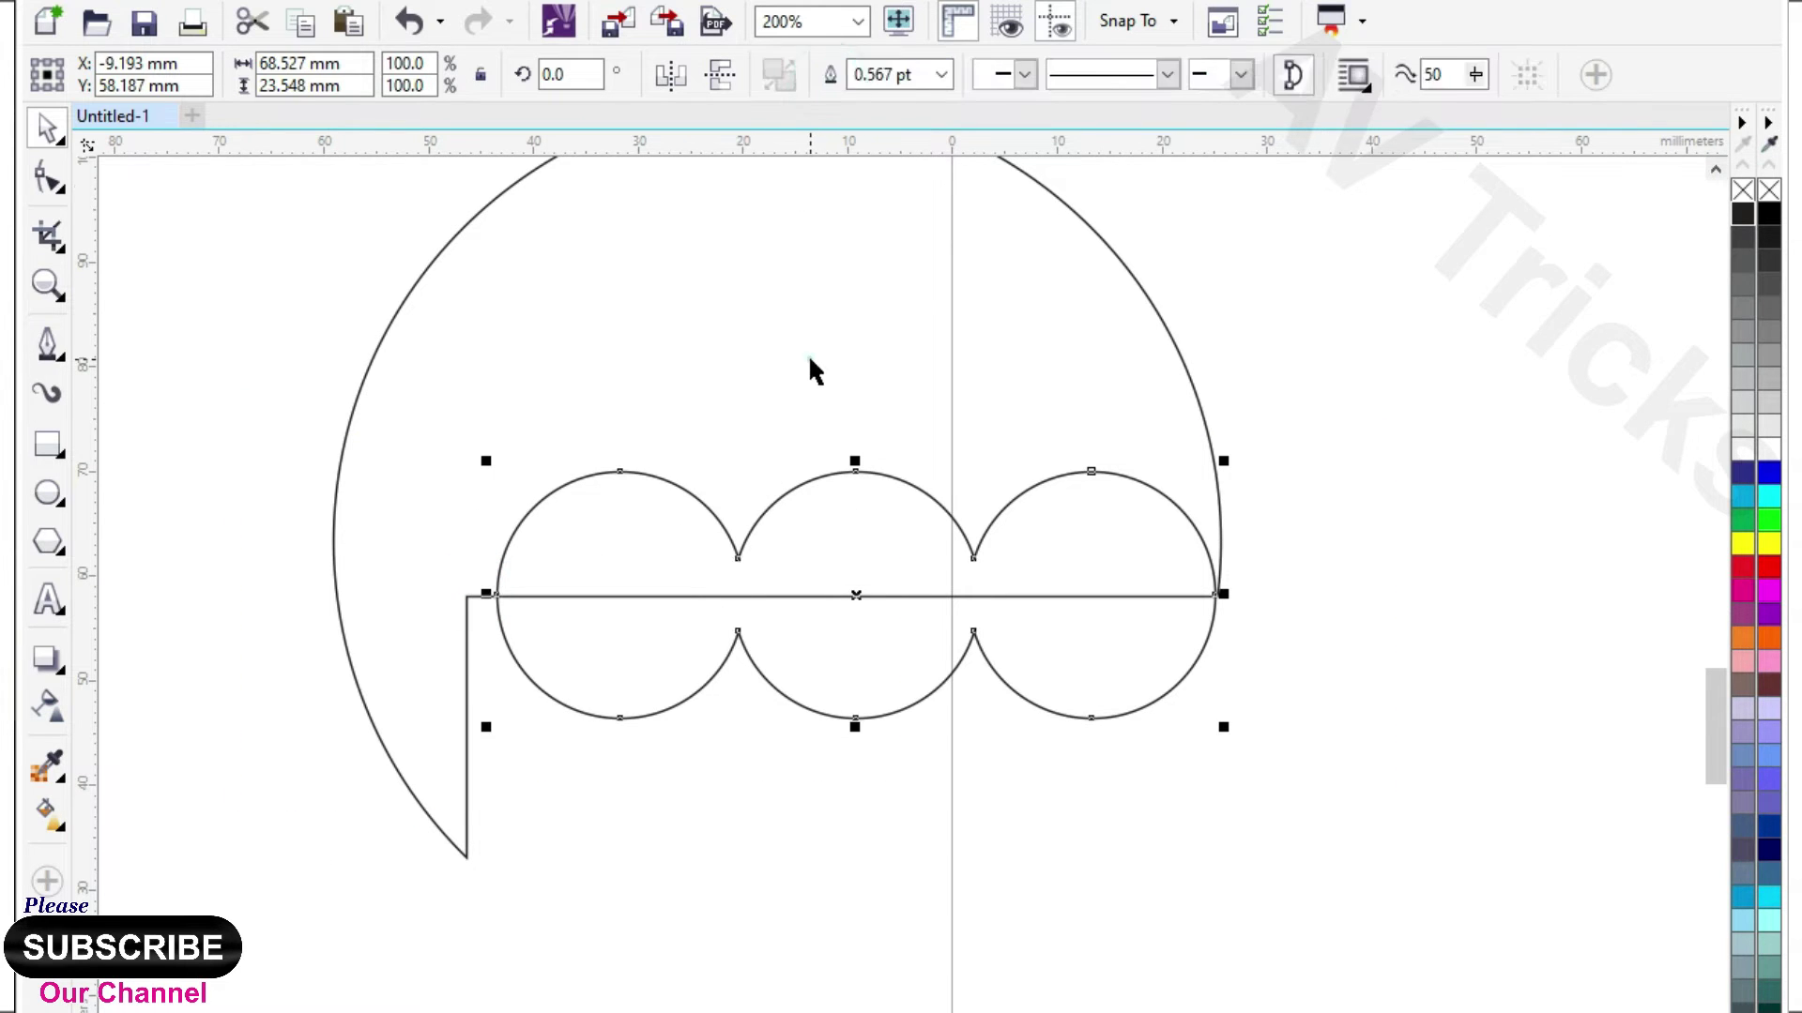
# - Stretch the scalloped shape left to the vertical cut edge and weld it to the large cut circle
pyautogui.click(241, 445)
pyautogui.click(543, 558)
pyautogui.click(491, 593)
pyautogui.click(543, 563)
pyautogui.moveTo(493, 596); pyautogui.dragTo(458, 600)
pyautogui.scroll(-1, 559, 641)
pyautogui.keyDown('shift'); pyautogui.click(645, 482); pyautogui.keyUp('shift')
pyautogui.click(843, 74)
pyautogui.click(444, 323)
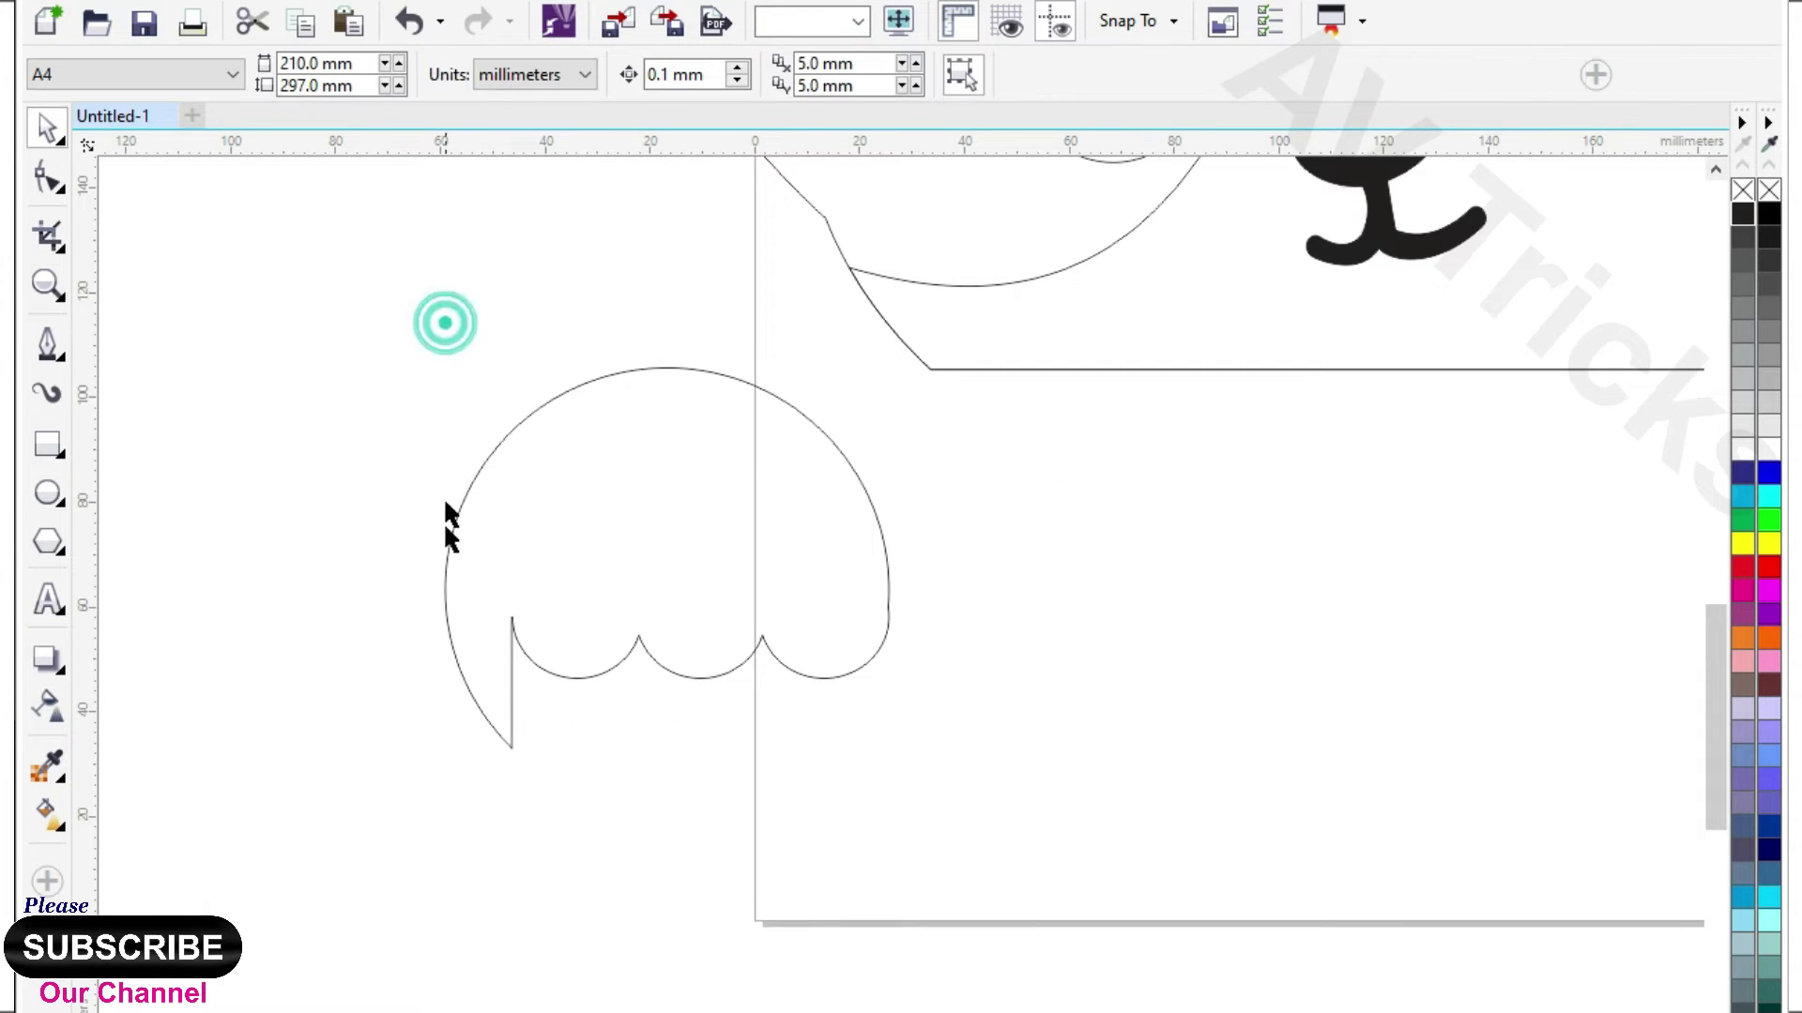
# - Apply a one-step inside contour with an offset of about 3.57 mm to the paw shape
pyautogui.scroll(-2, 570, 598)
pyautogui.scroll(2, 570, 598)
pyautogui.click(571, 600)
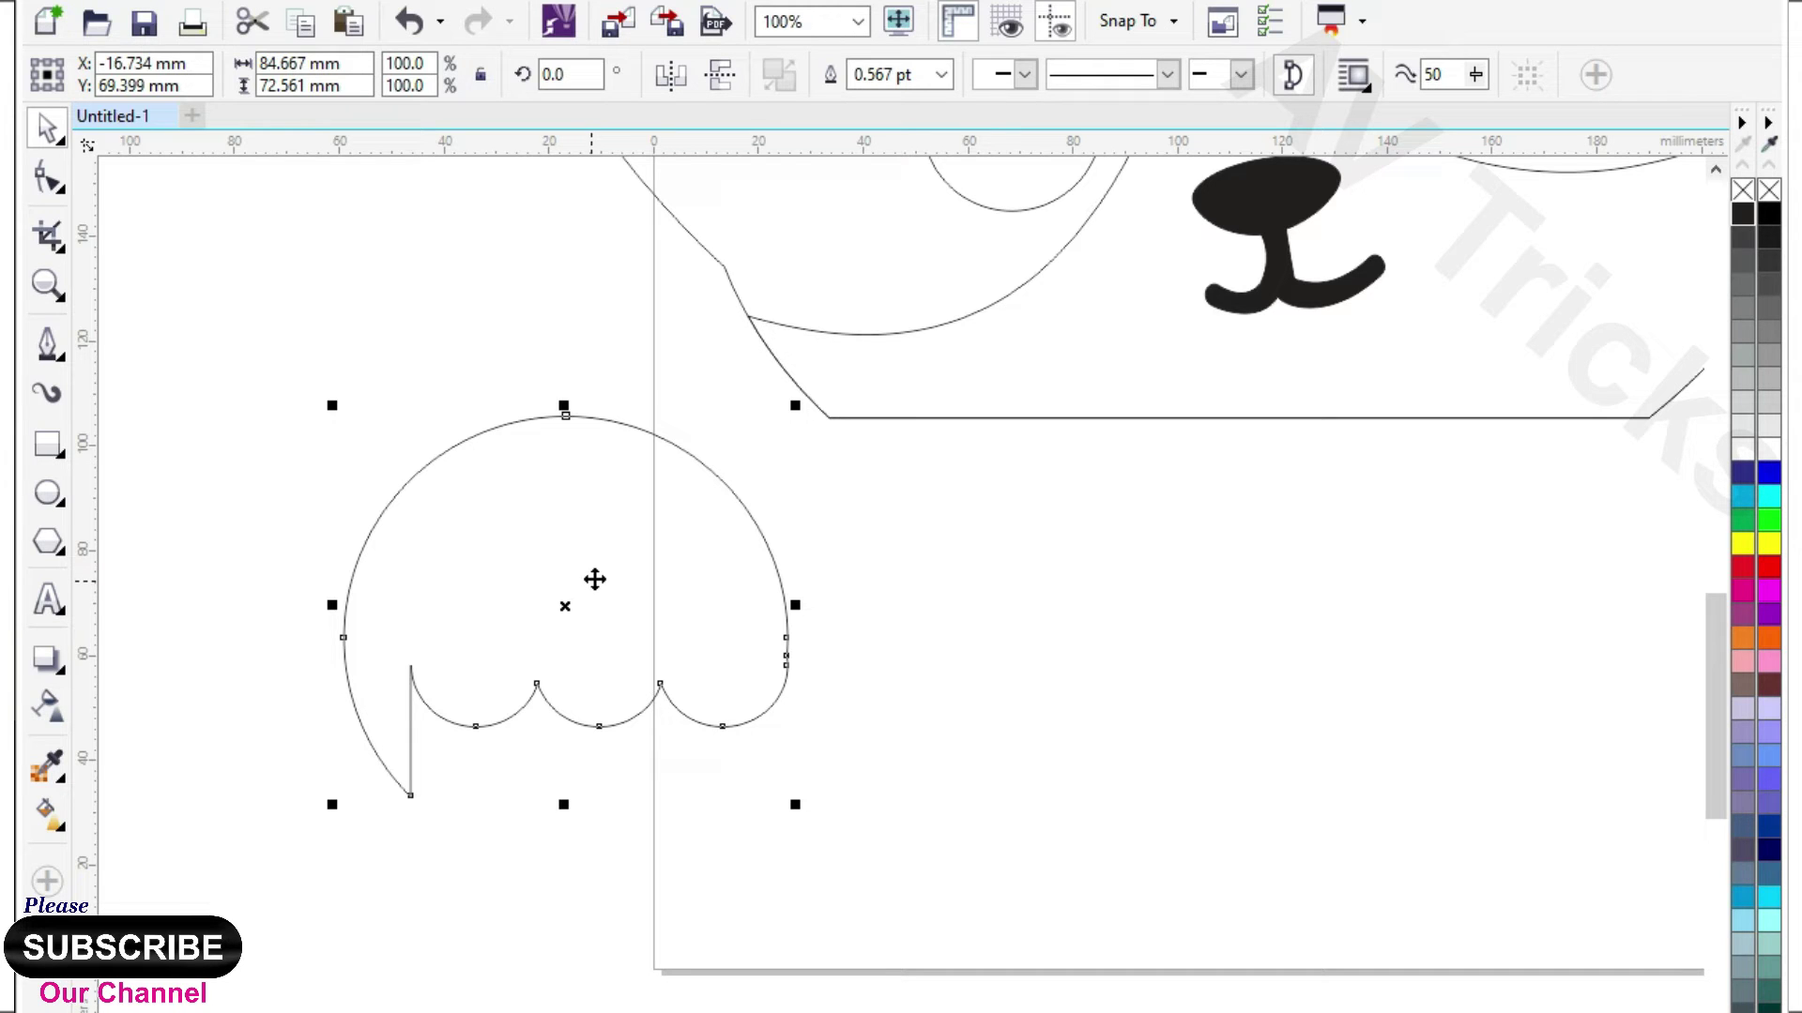
pyautogui.click(62, 678)
pyautogui.click(141, 695)
pyautogui.moveTo(657, 633); pyautogui.dragTo(769, 628)
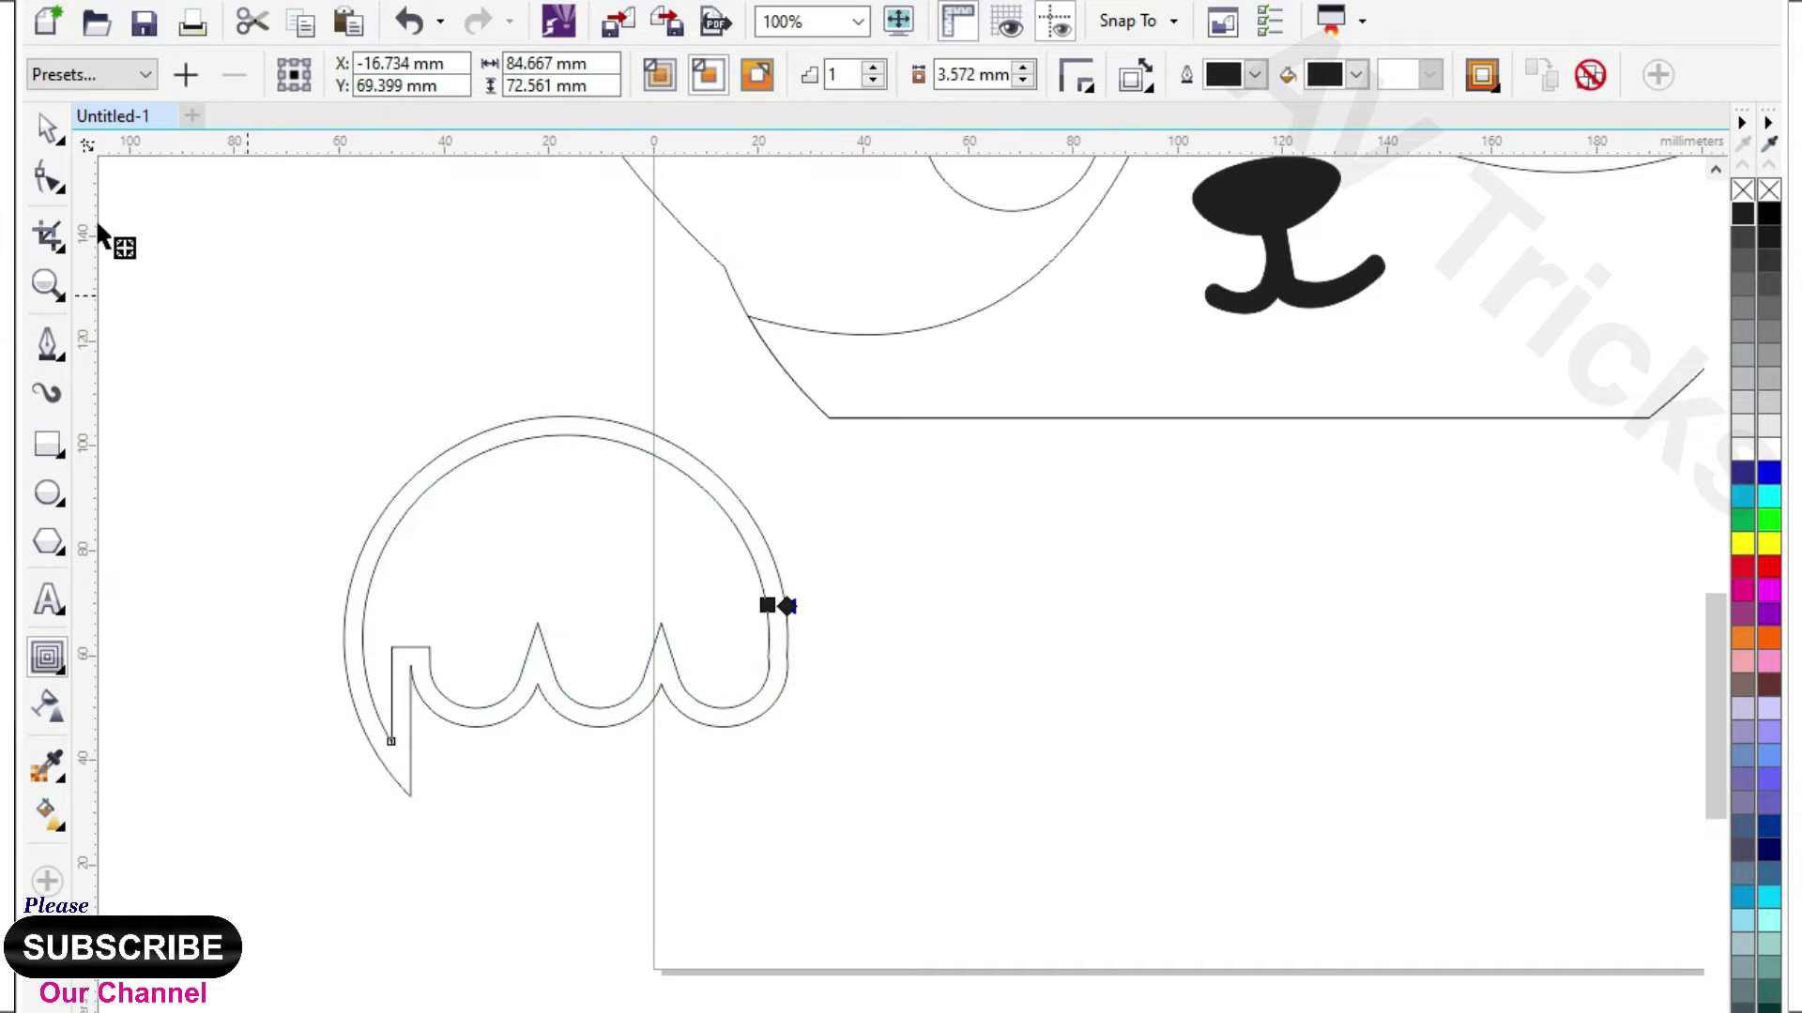
# - Separate the paw's inside contour and reshape its square notch at the left end into a pointed peak
pyautogui.click(43, 136)
pyautogui.click(454, 350)
pyautogui.click(446, 563)
pyautogui.click(53, 171)
pyautogui.scroll(2, 437, 723)
pyautogui.moveTo(387, 573); pyautogui.dragTo(400, 492)
pyautogui.click(400, 491)
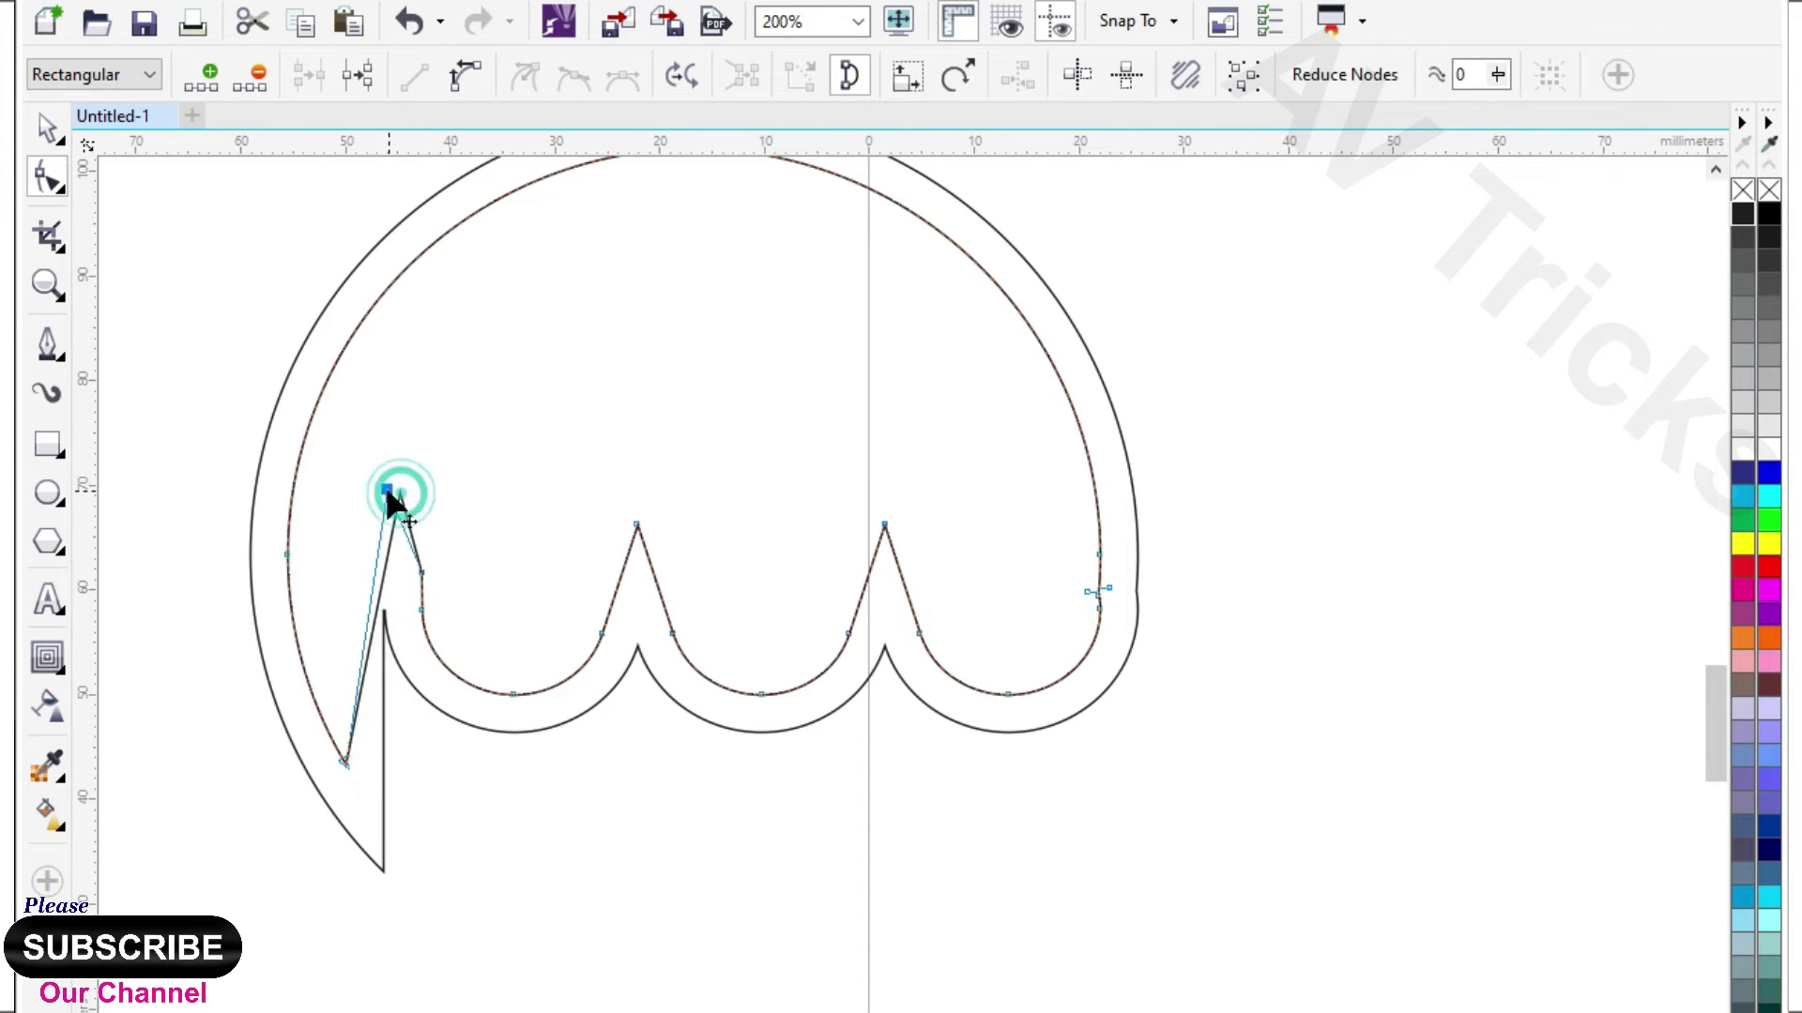
pyautogui.click(418, 610)
# - Bend the straight sides of the inner contour's middle and right toe peaks into smooth curves
pyautogui.moveTo(358, 454); pyautogui.dragTo(1066, 686)
pyautogui.click(903, 813)
pyautogui.scroll(2, 909, 613)
pyautogui.moveTo(895, 552); pyautogui.dragTo(823, 581)
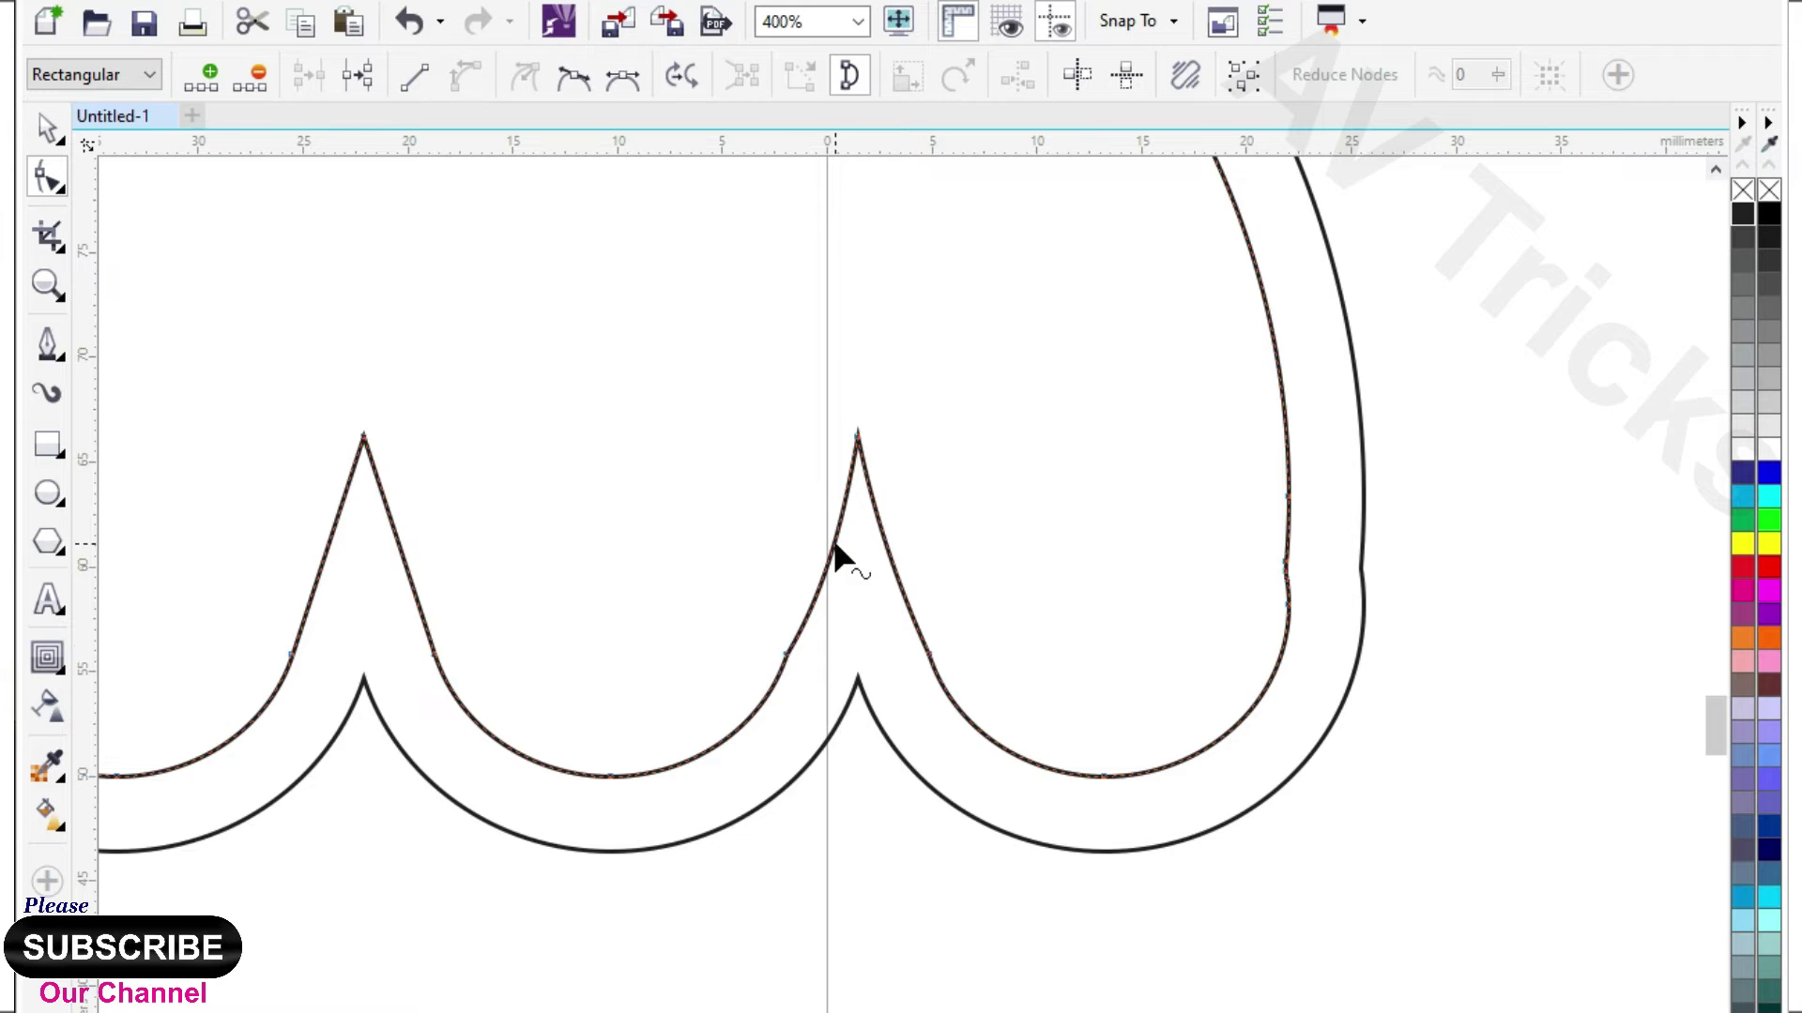
pyautogui.scroll(-2, 823, 539)
pyautogui.scroll(2, 616, 595)
pyautogui.click(619, 556)
pyautogui.moveTo(619, 556); pyautogui.dragTo(620, 557)
pyautogui.click(543, 582)
# - Remove the small kinks where the paw's right side meets the last toe on both contours
pyautogui.scroll(-1, 752, 681)
pyautogui.scroll(1, 1166, 622)
pyautogui.moveTo(1012, 589); pyautogui.dragTo(1139, 654)
pyautogui.click(1134, 574)
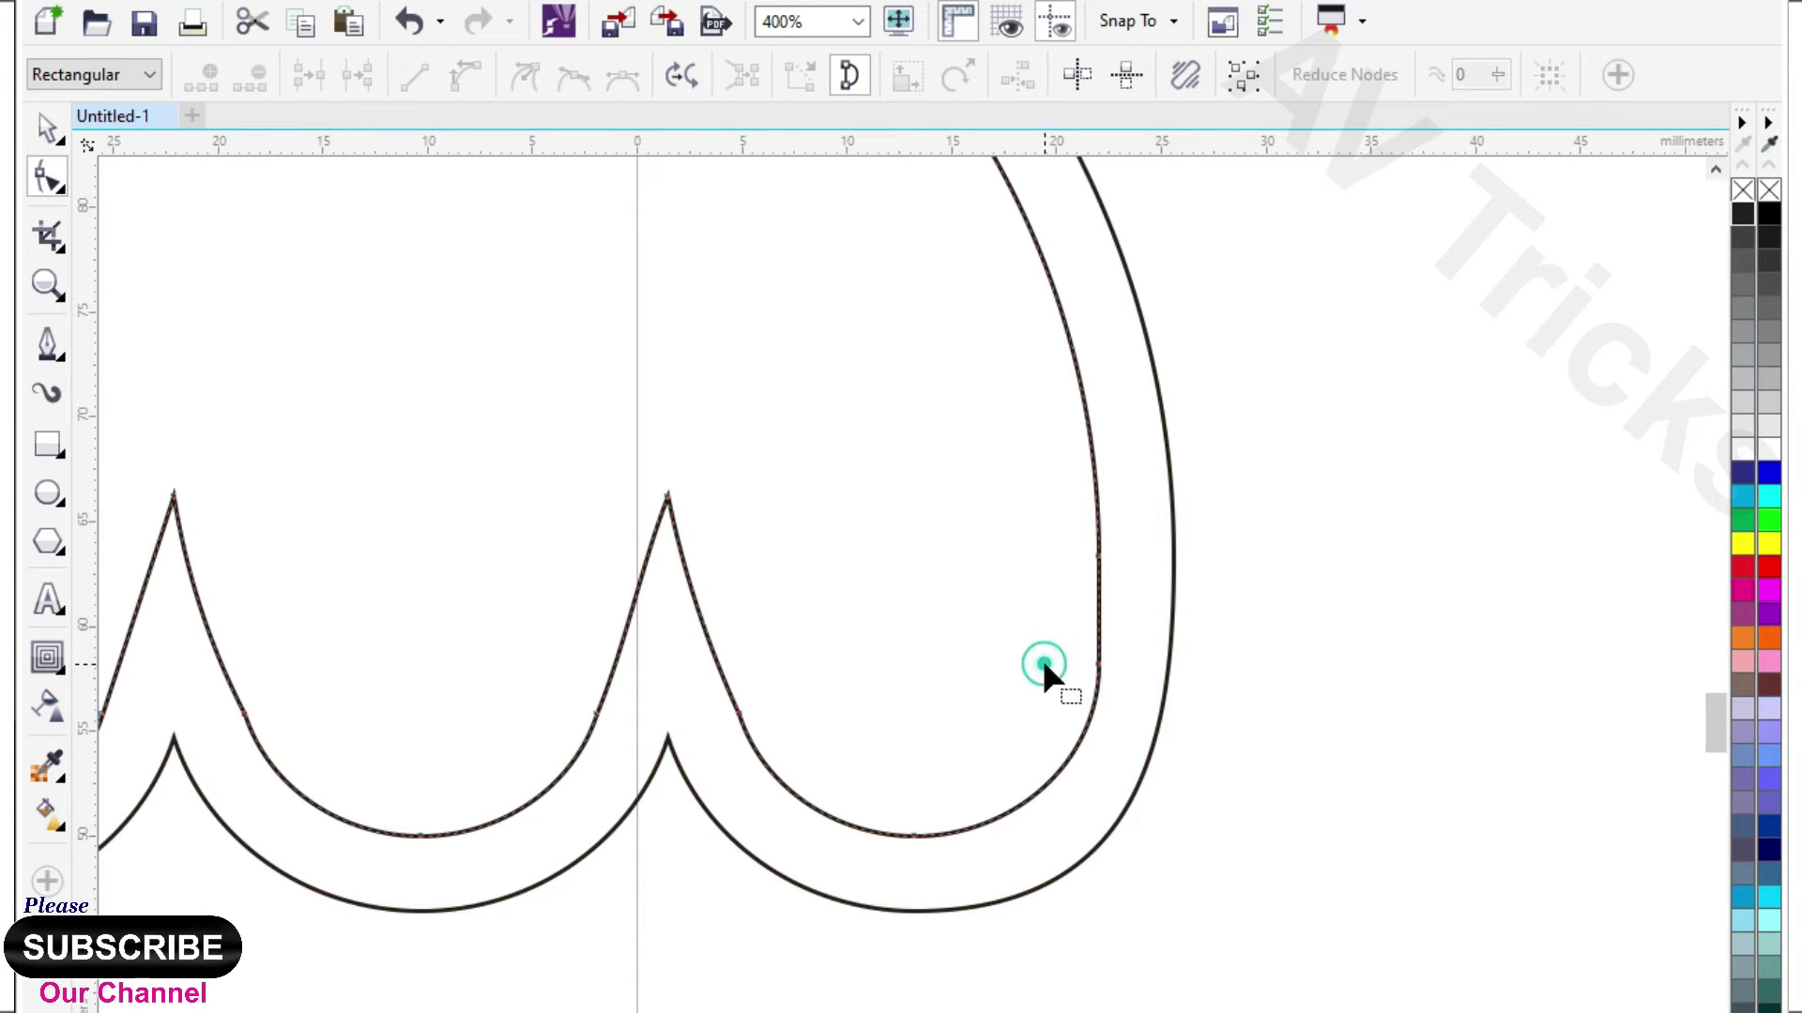
# - Move the paw towards the head's lower left corner and scale it down to about 52.7 × 45.1 mm
pyautogui.scroll(-2, 1119, 667)
pyautogui.press('space')
pyautogui.click(380, 464)
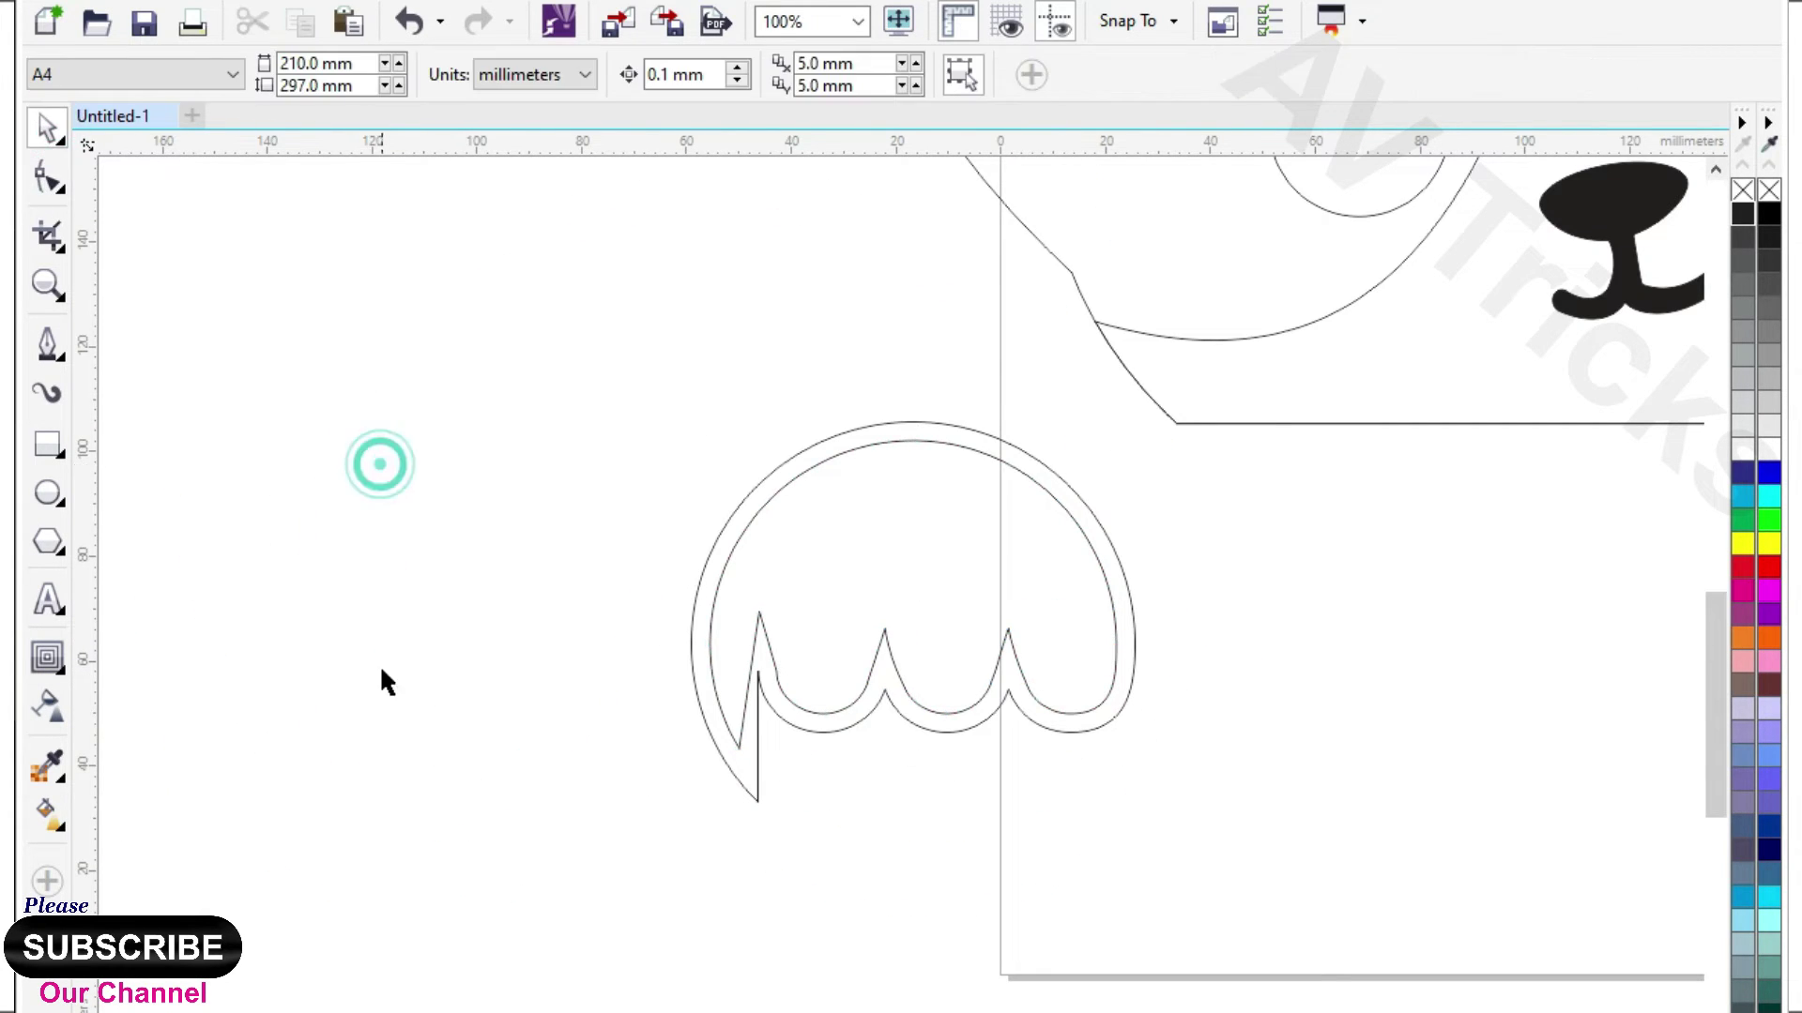
pyautogui.scroll(-1, 384, 638)
pyautogui.click(718, 661)
pyautogui.moveTo(718, 661); pyautogui.dragTo(857, 615)
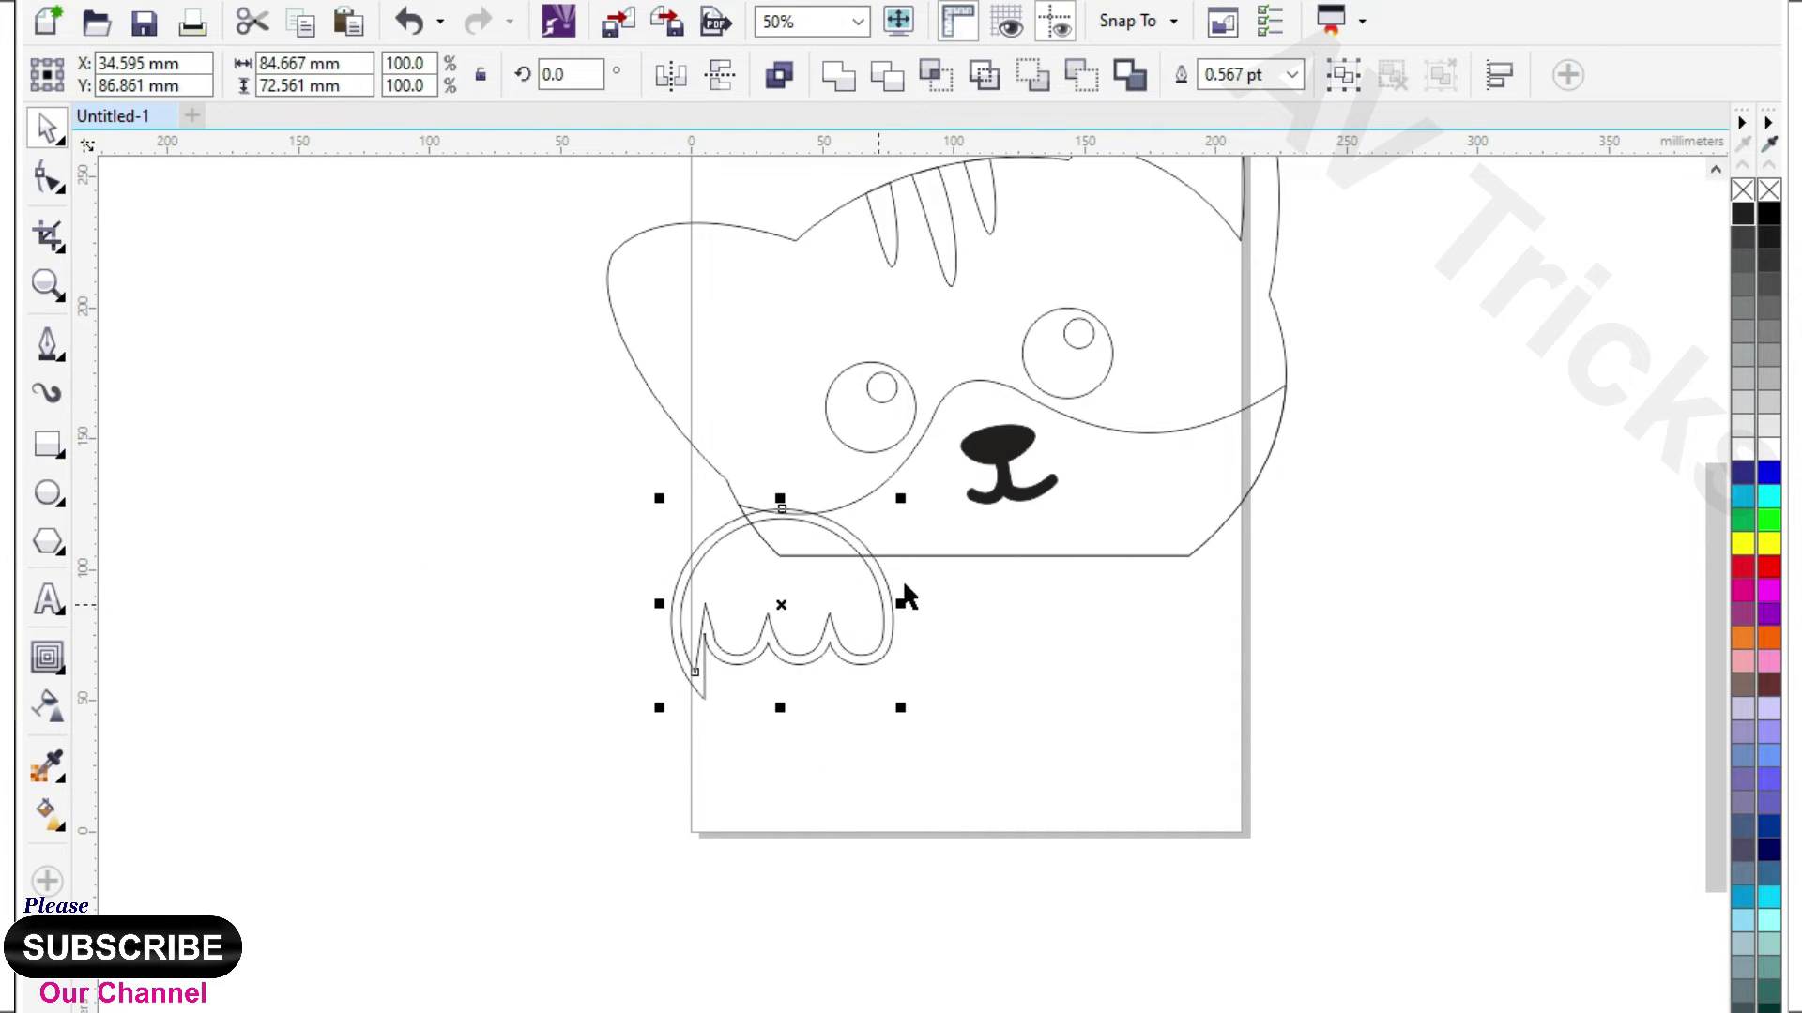
pyautogui.moveTo(899, 501); pyautogui.dragTo(811, 537)
pyautogui.scroll(1, 886, 627)
pyautogui.click(728, 756)
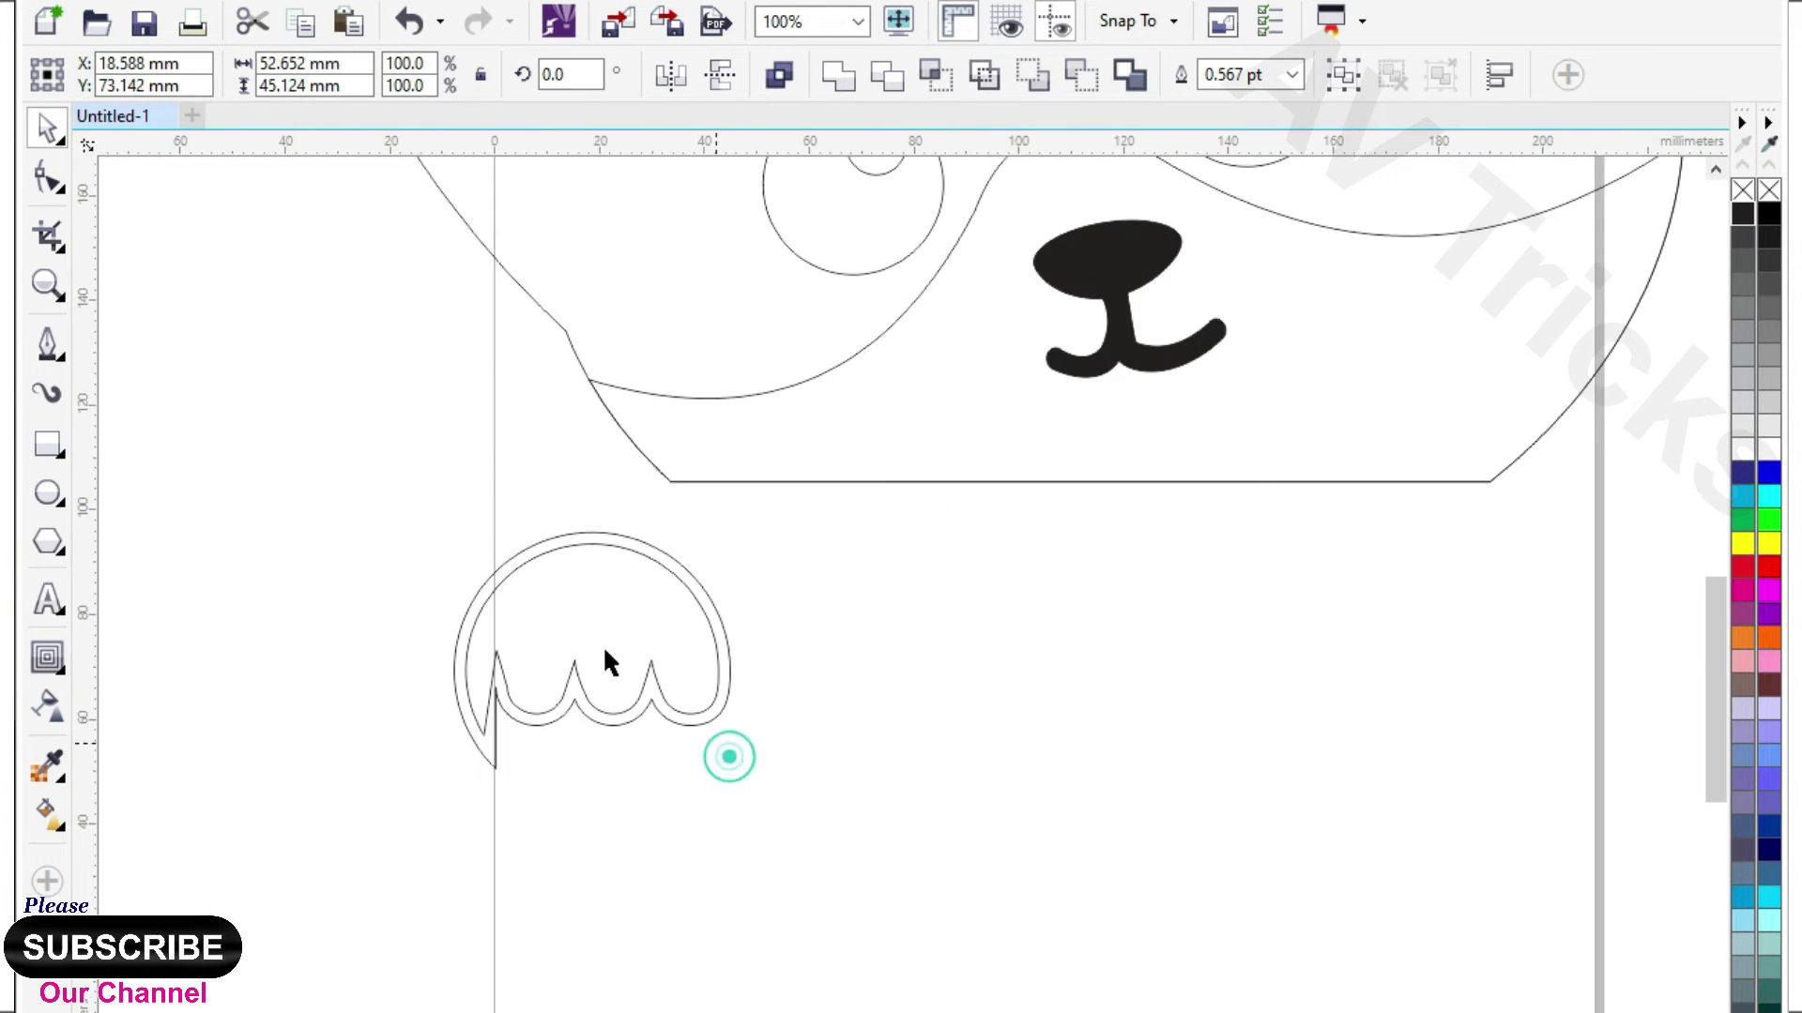
# - Duplicate the paw's inner contour, offset slightly down and to the left
pyautogui.scroll(1, 572, 636)
pyautogui.click(575, 604)
pyautogui.moveTo(575, 604); pyautogui.dragTo(563, 635)
pyautogui.rightClick(563, 635)
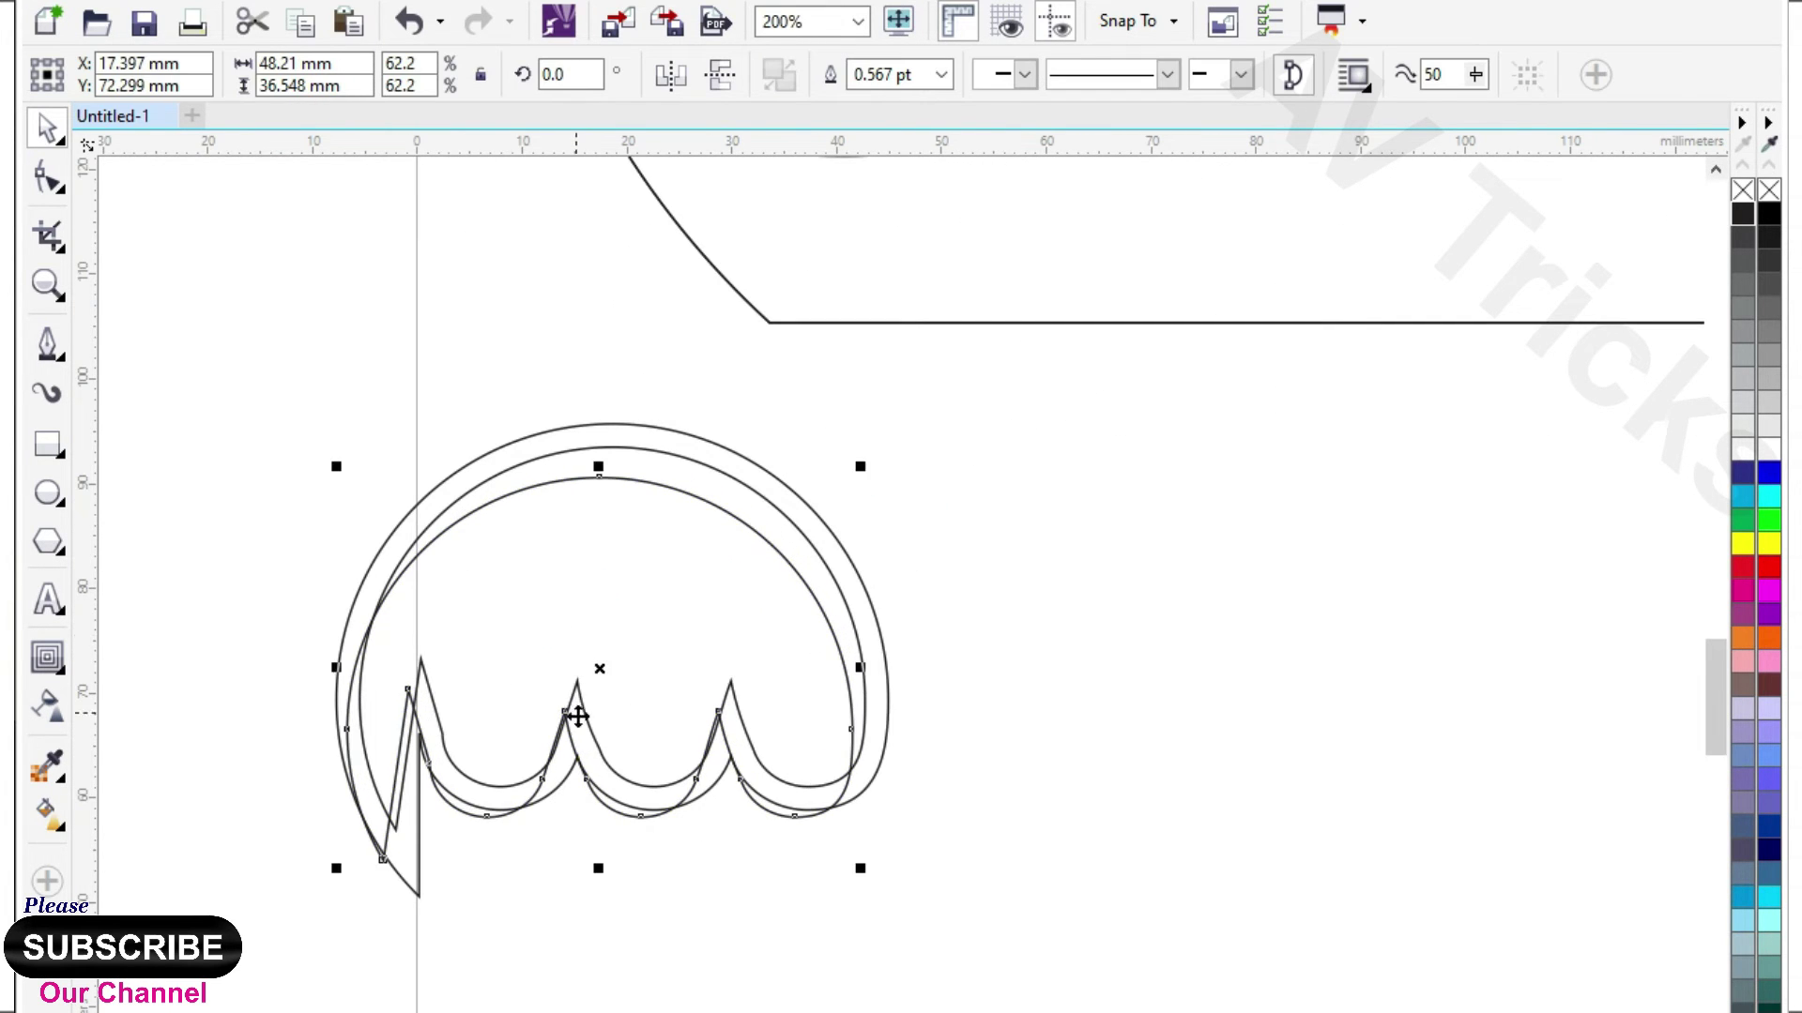
# - Pull the duplicate's toe and claw nodes away from the paw, keeping its upper arc in place
pyautogui.click(40, 190)
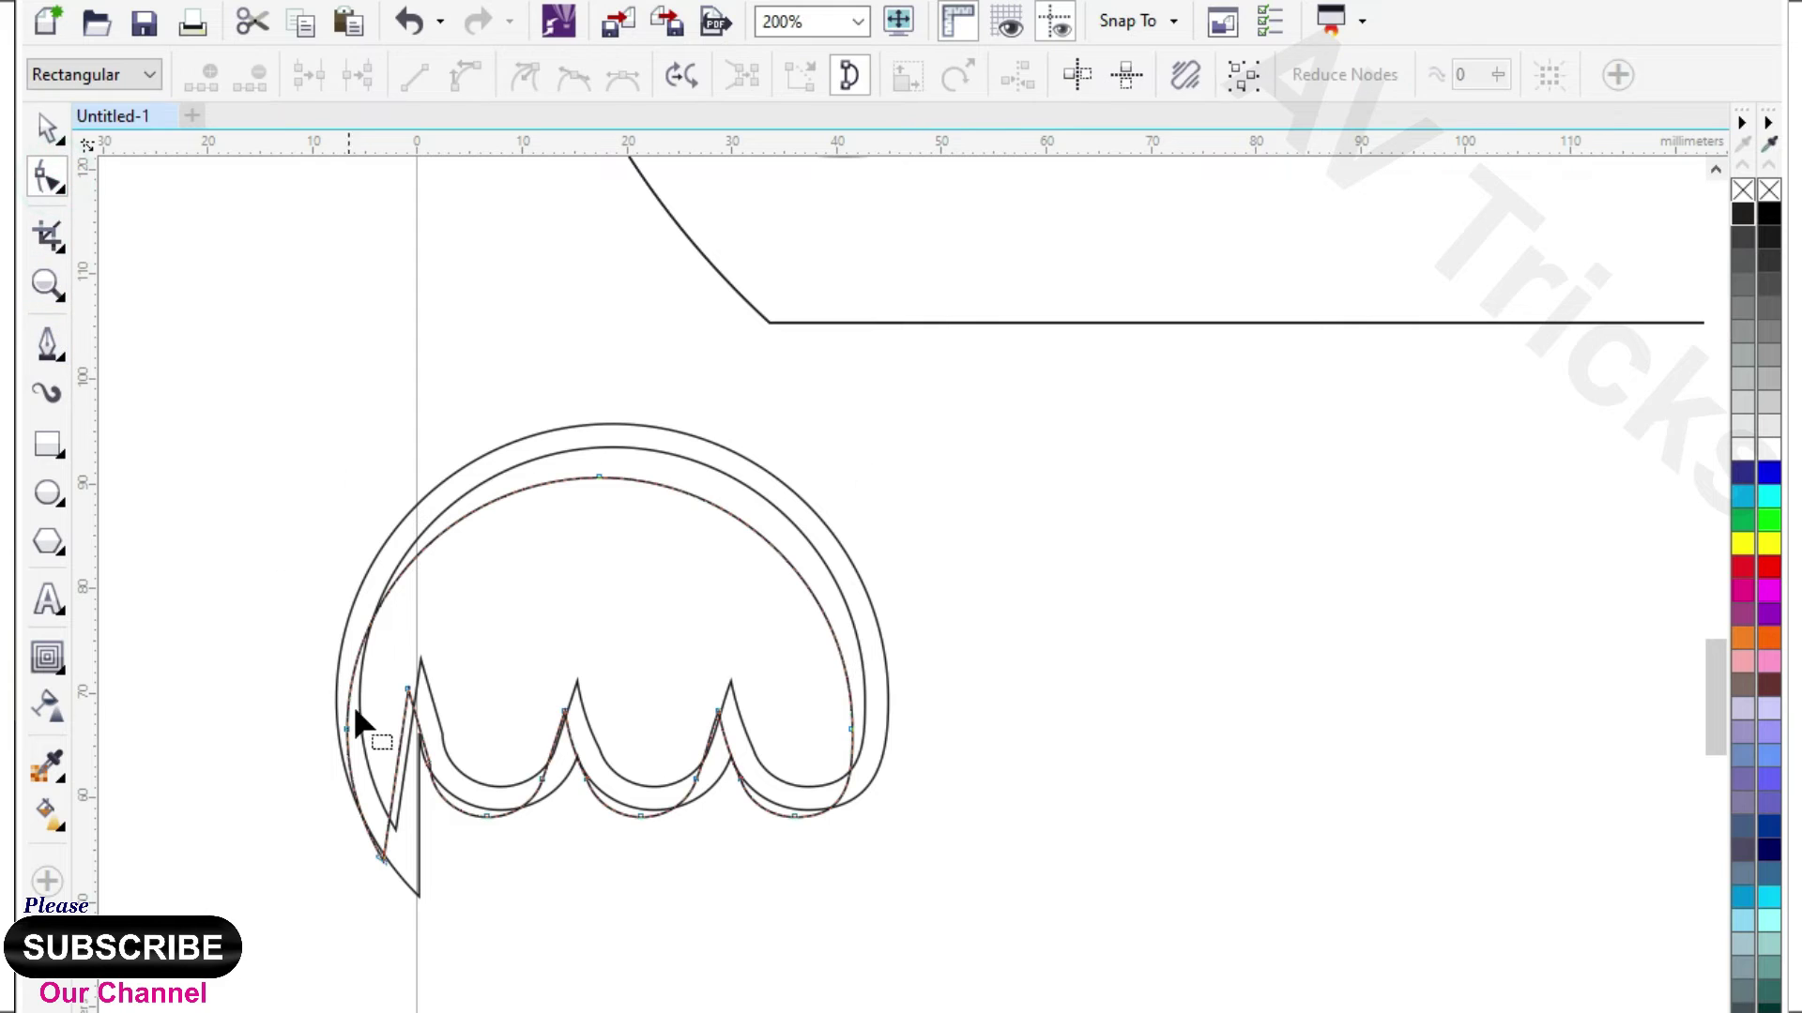
pyautogui.doubleClick(844, 785)
pyautogui.moveTo(725, 756); pyautogui.dragTo(842, 863)
pyautogui.moveTo(700, 867); pyautogui.dragTo(1099, 522)
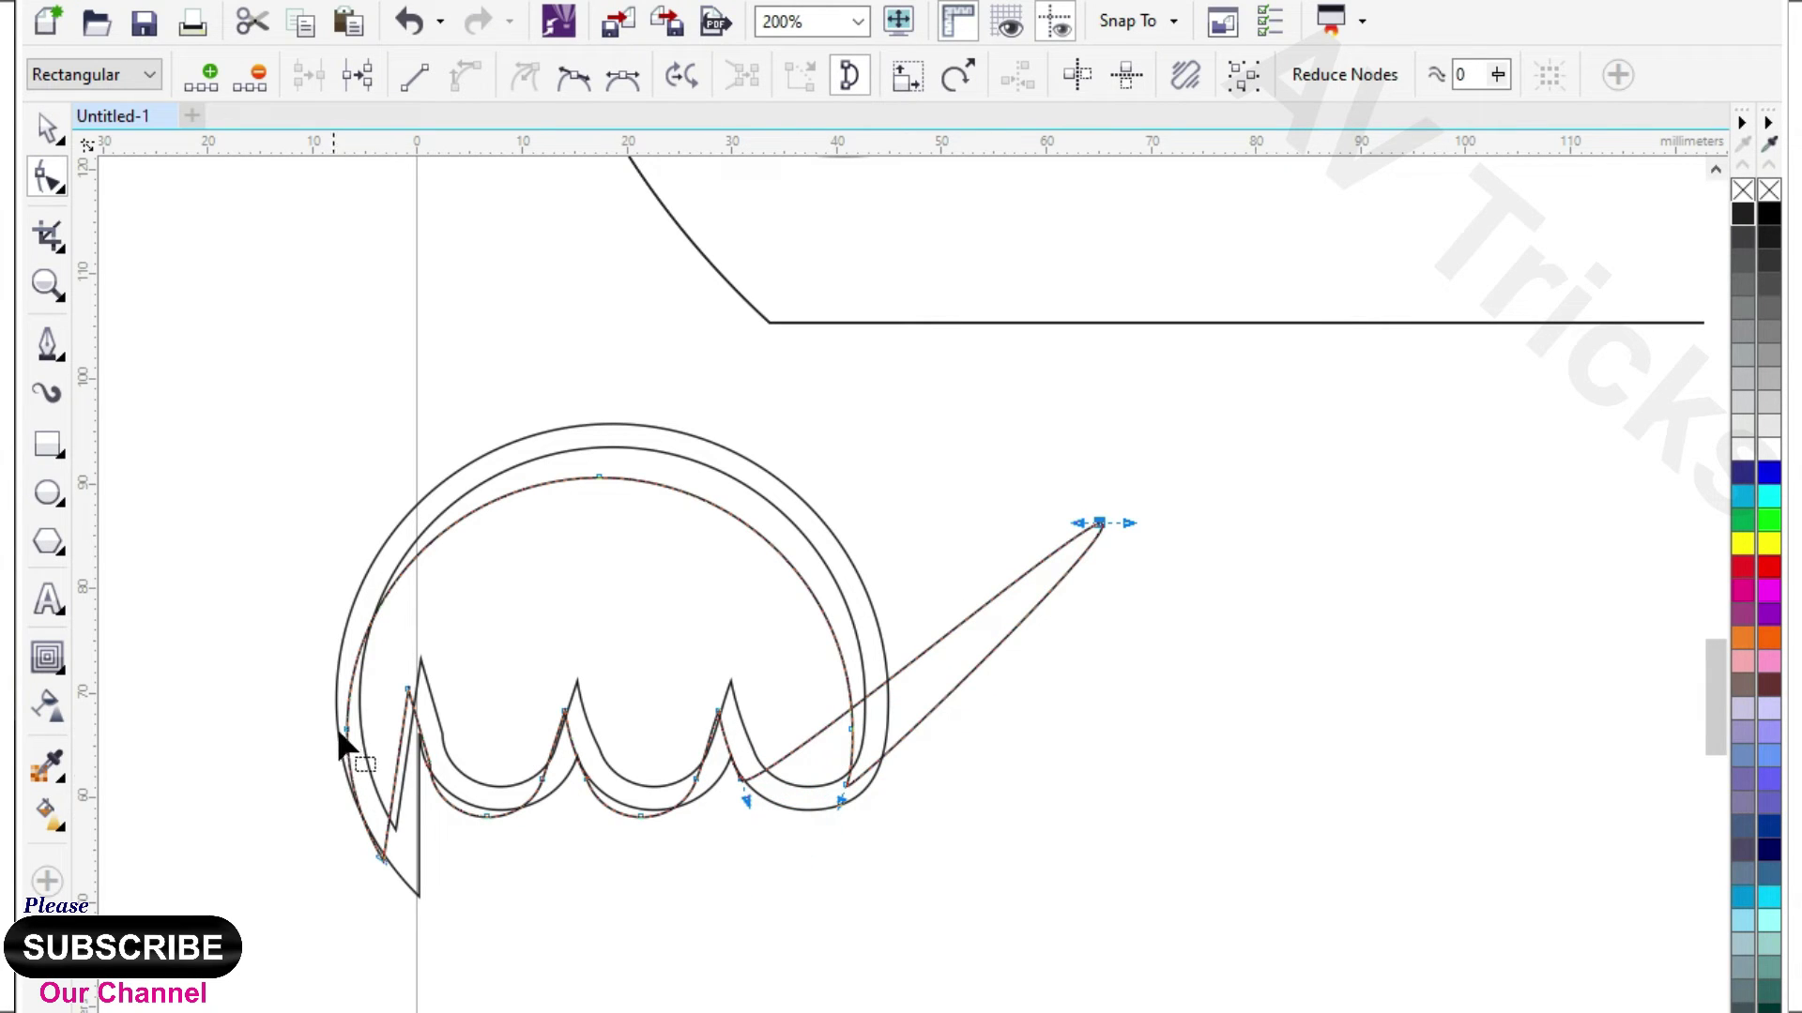
pyautogui.moveTo(333, 718); pyautogui.dragTo(273, 412)
pyautogui.moveTo(423, 850); pyautogui.dragTo(737, 574)
pyautogui.moveTo(641, 814); pyautogui.dragTo(777, 281)
pyautogui.moveTo(740, 778); pyautogui.dragTo(993, 335)
pyautogui.moveTo(410, 688); pyautogui.dragTo(378, 384)
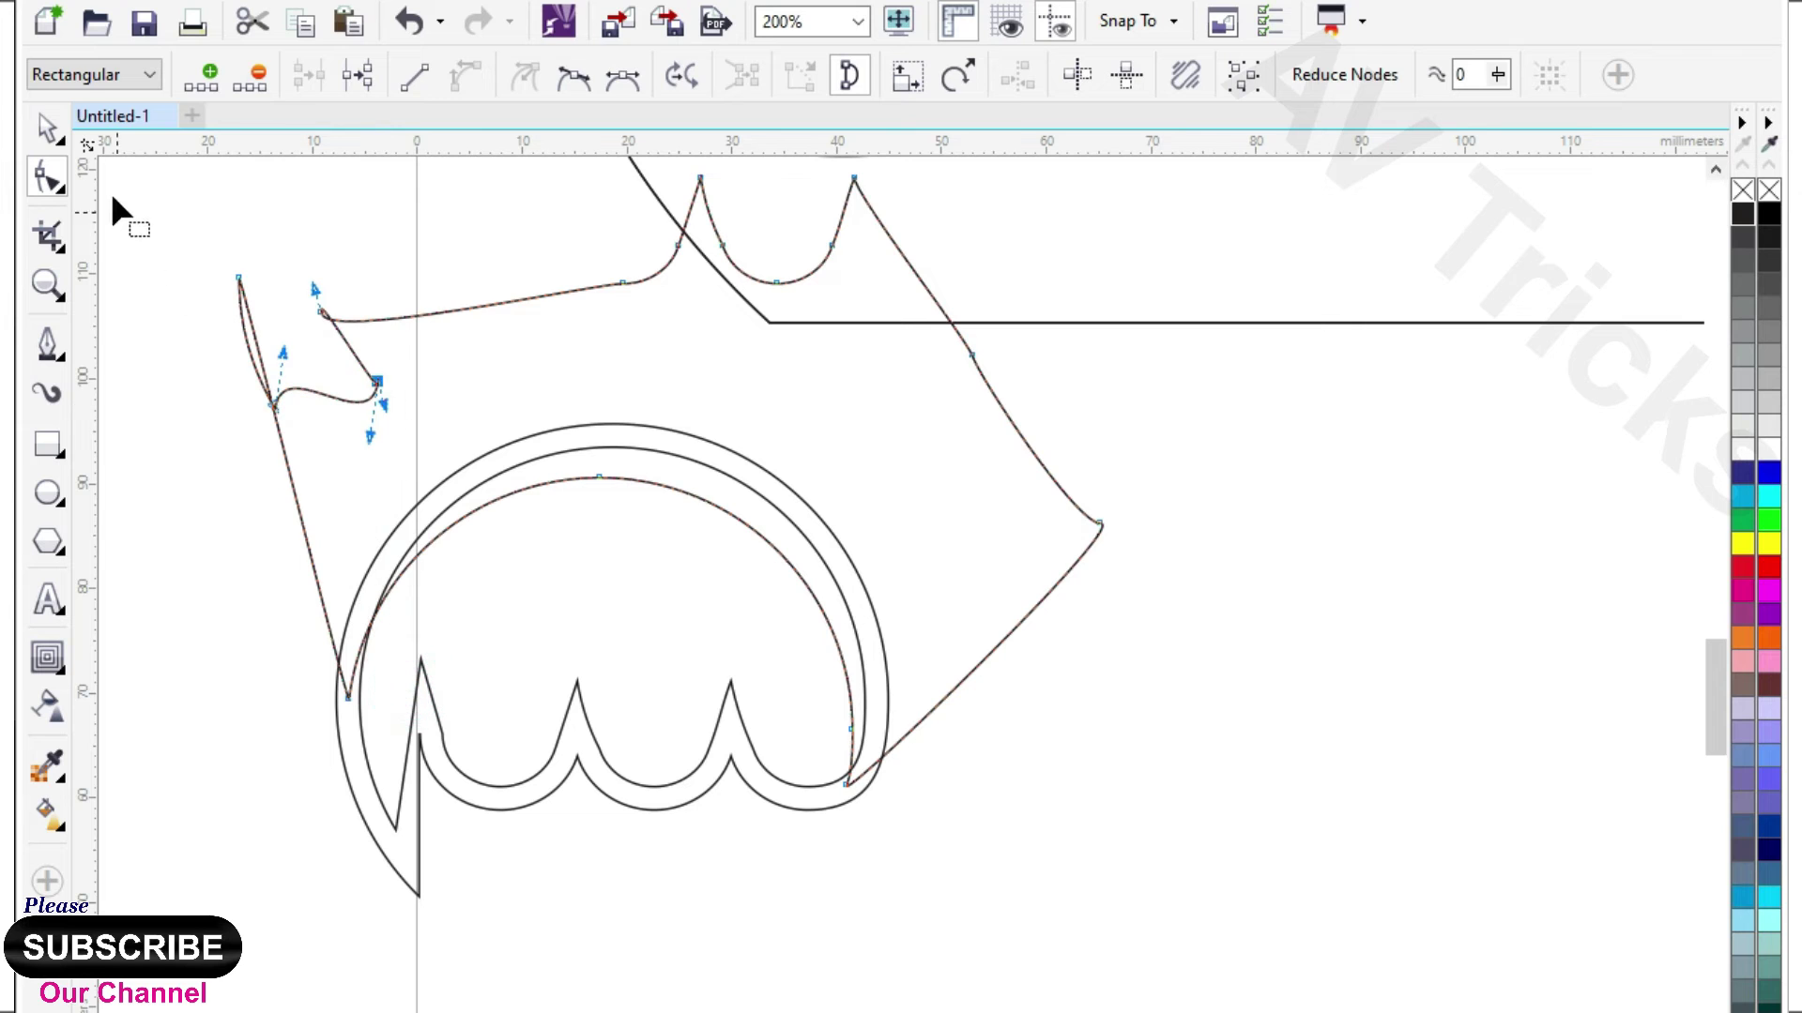
# - Trim the inner paw shape with the distorted copy to form a crescent along the upper right, and delete the copy
pyautogui.click(47, 127)
pyautogui.keyDown('shift'); pyautogui.click(648, 599); pyautogui.keyUp('shift')
pyautogui.click(930, 82)
pyautogui.click(897, 420)
pyautogui.press('Delete')
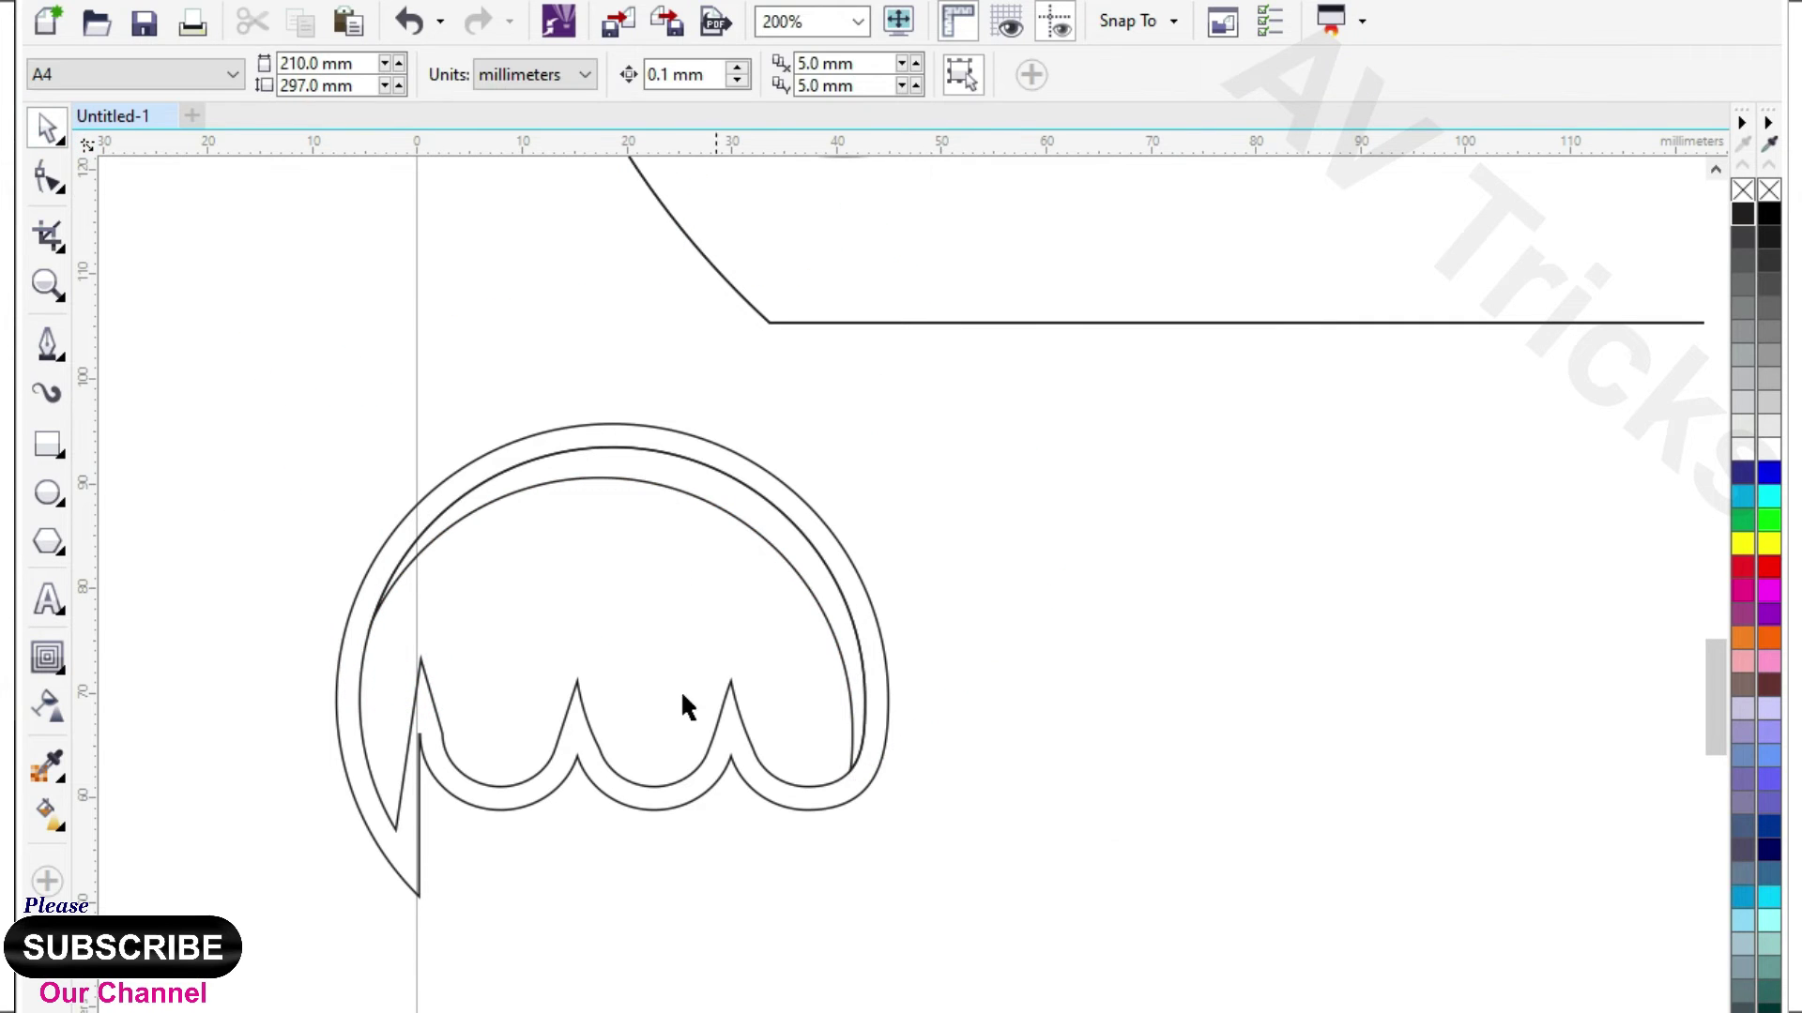
# - Fill the paw's scalloped inner shape with golden brown
pyautogui.scroll(-2, 636, 692)
pyautogui.click(637, 688)
pyautogui.scroll(1, 636, 687)
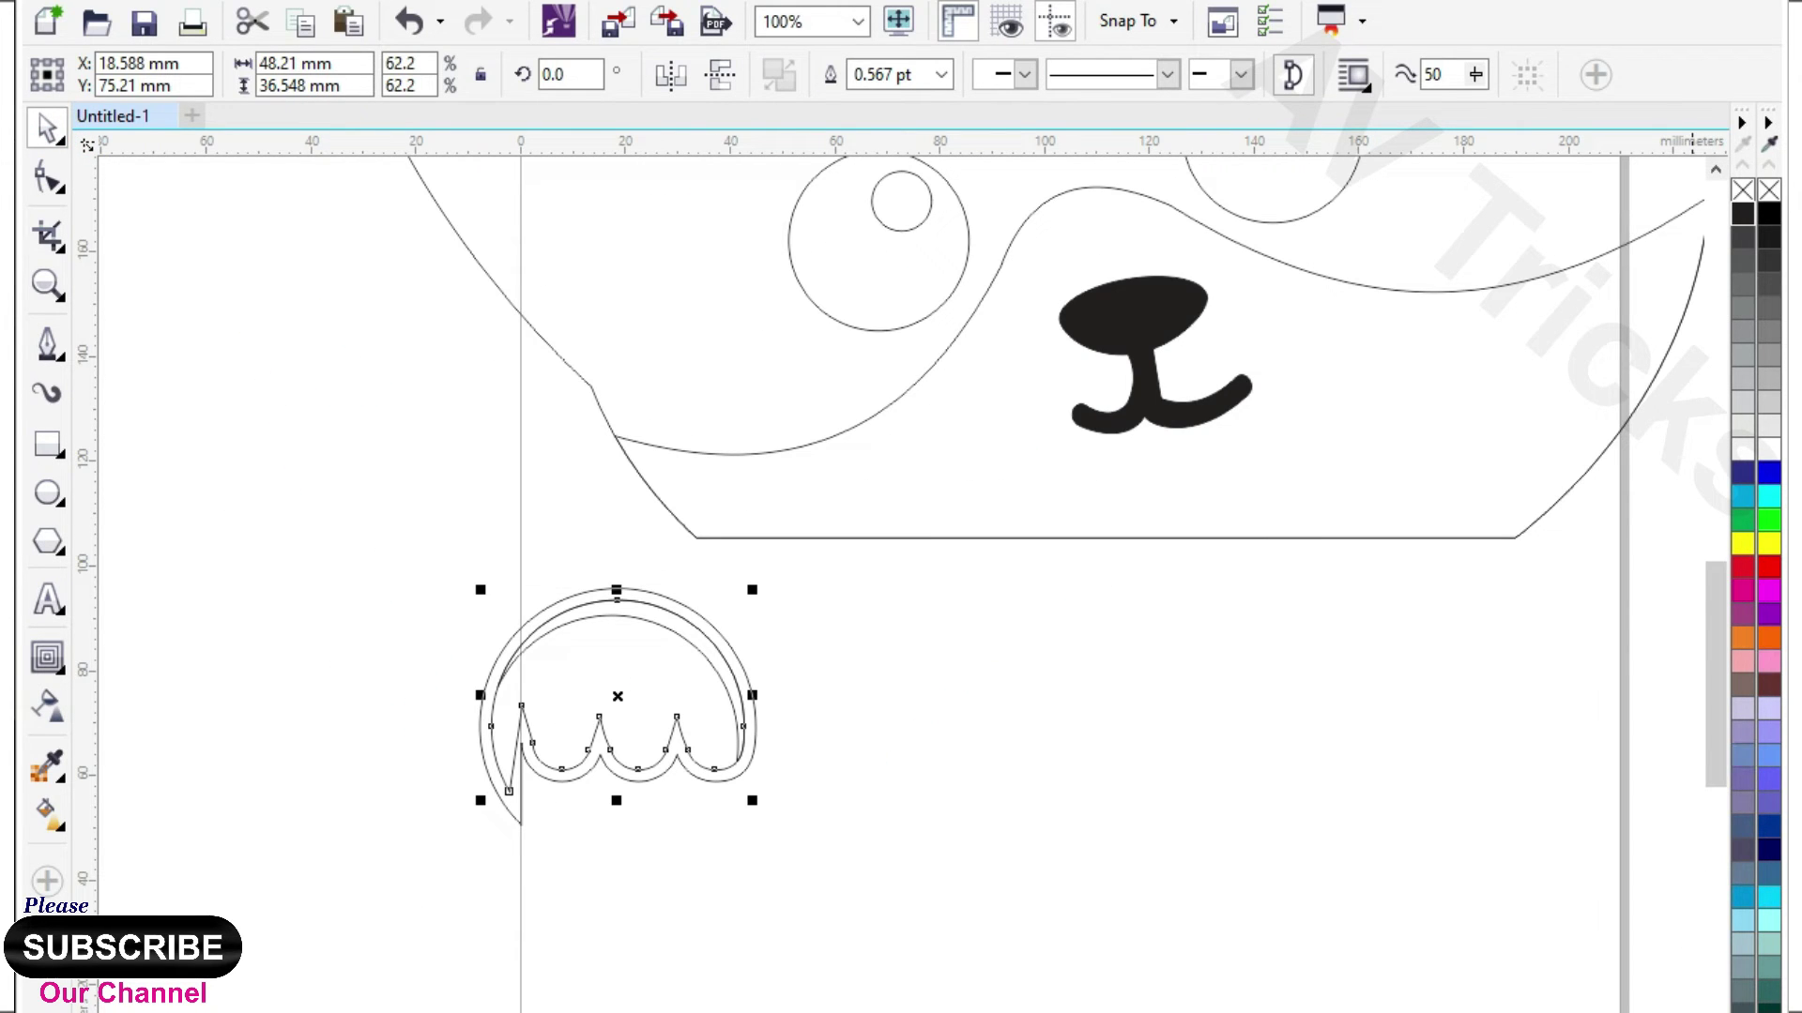
pyautogui.click(1774, 995)
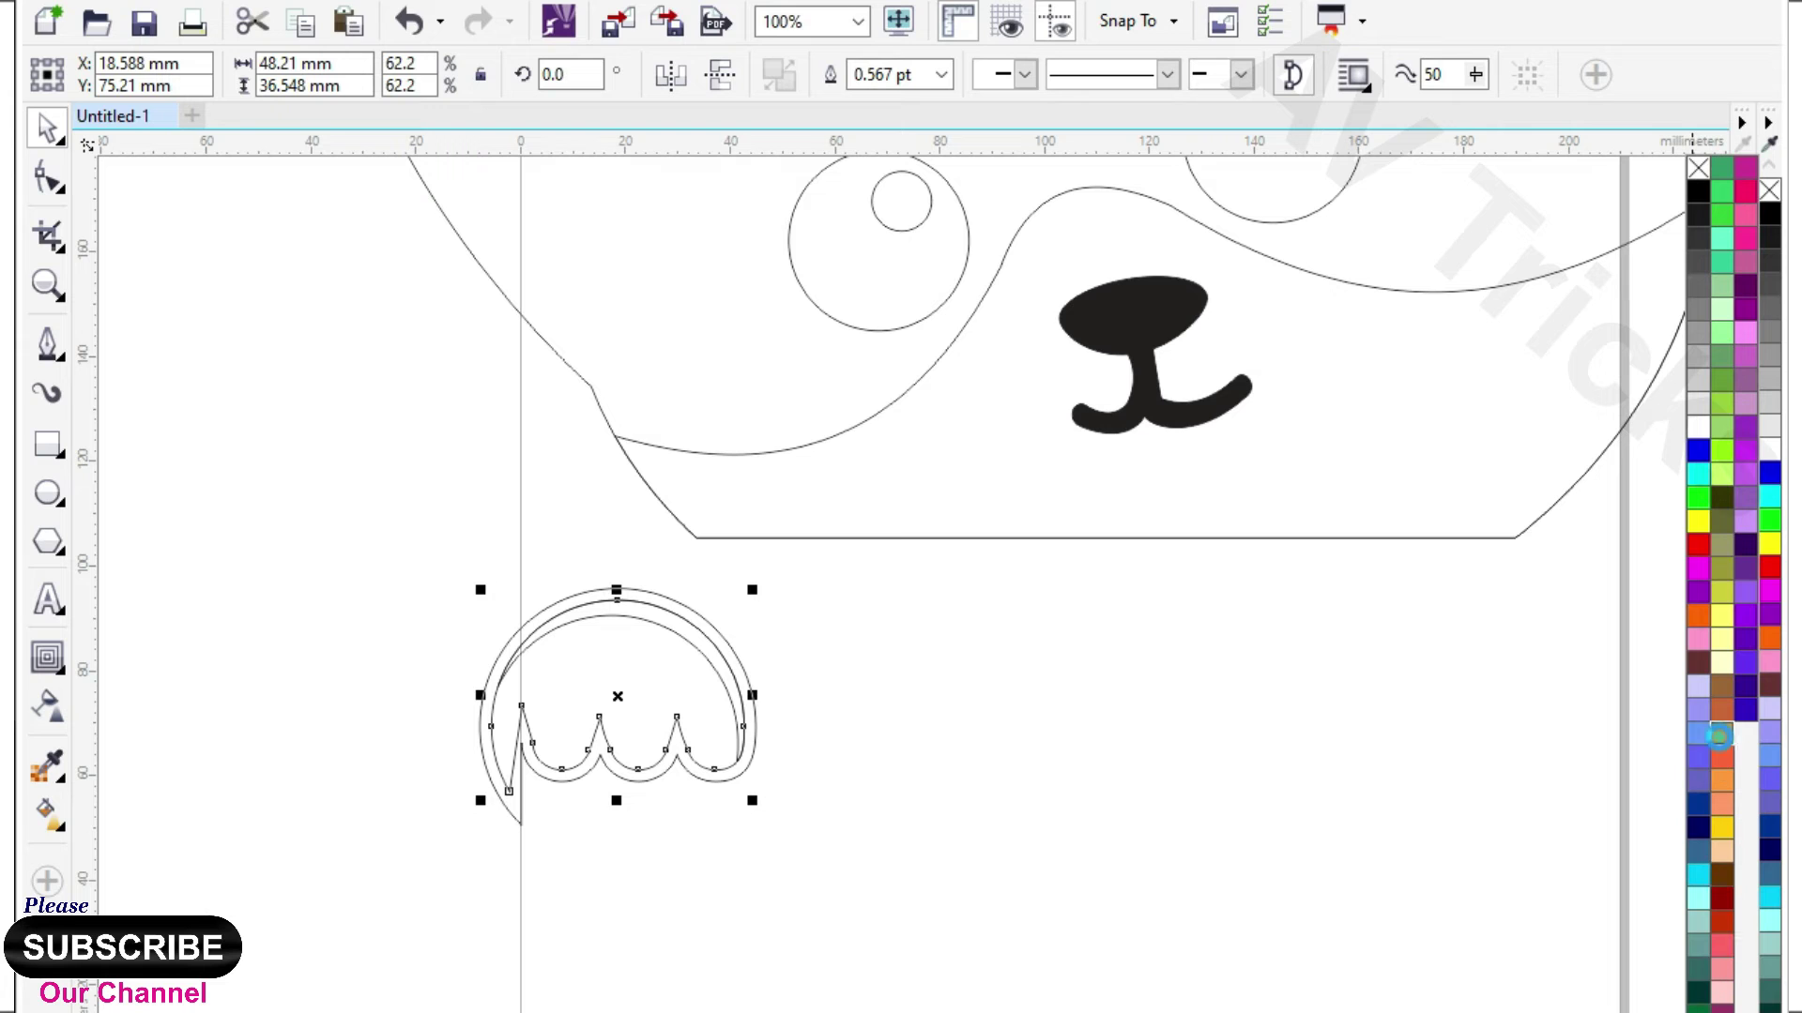
pyautogui.click(1720, 736)
# - Fill the paw's crescent with dark brown and its outer shape with black
pyautogui.click(684, 626)
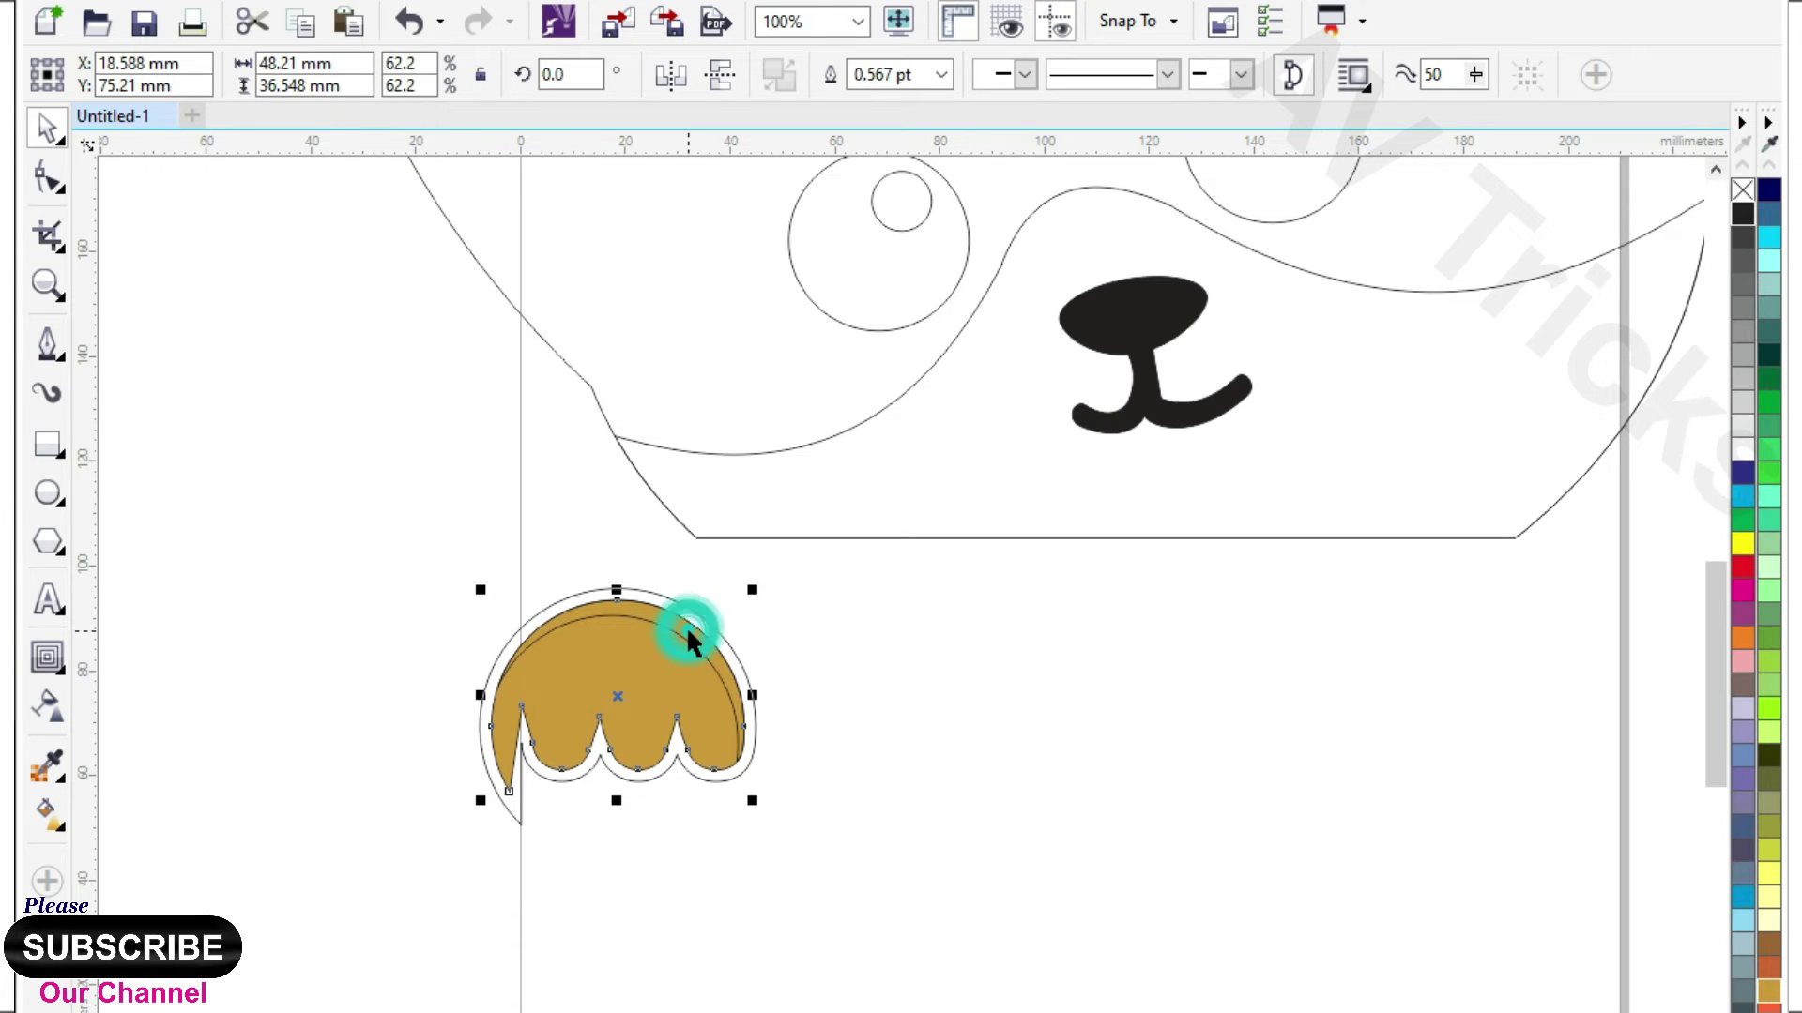
pyautogui.click(1773, 987)
pyautogui.click(1058, 877)
pyautogui.click(561, 600)
pyautogui.click(1741, 213)
pyautogui.click(1303, 610)
# - Enlarge the whole paw to about 65 × 55.7 mm, place it over the head's lower left corner and group it
pyautogui.scroll(-1, 492, 826)
pyautogui.moveTo(462, 896); pyautogui.dragTo(645, 605)
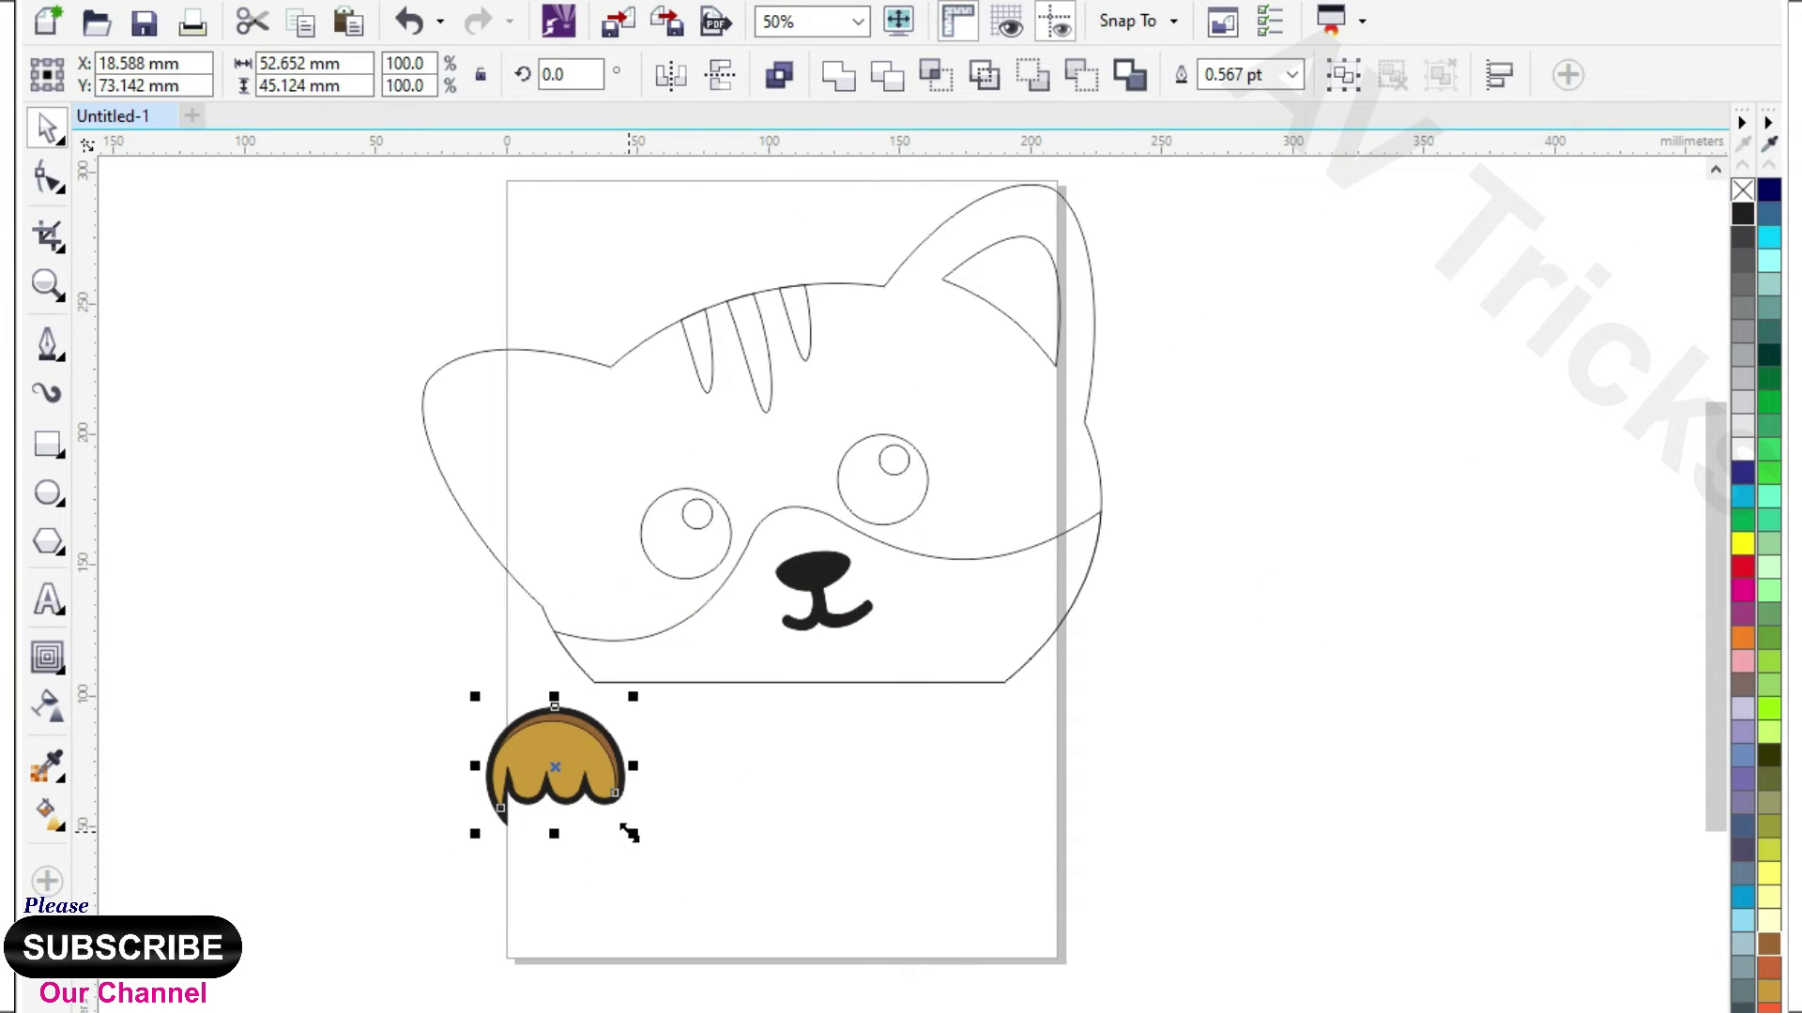
pyautogui.moveTo(629, 832); pyautogui.dragTo(690, 875)
pyautogui.moveTo(603, 764); pyautogui.dragTo(640, 688)
pyautogui.moveTo(749, 594); pyautogui.dragTo(722, 619)
pyautogui.moveTo(607, 699); pyautogui.dragTo(609, 653)
pyautogui.hotkey('ctrl', 'g')
# - Align the paw group with the bottom edge of the head
pyautogui.keyDown('shift'); pyautogui.click(815, 662); pyautogui.keyUp('shift')
pyautogui.press('b')
pyautogui.click(746, 797)
pyautogui.scroll(1, 674, 646)
pyautogui.click(673, 655)
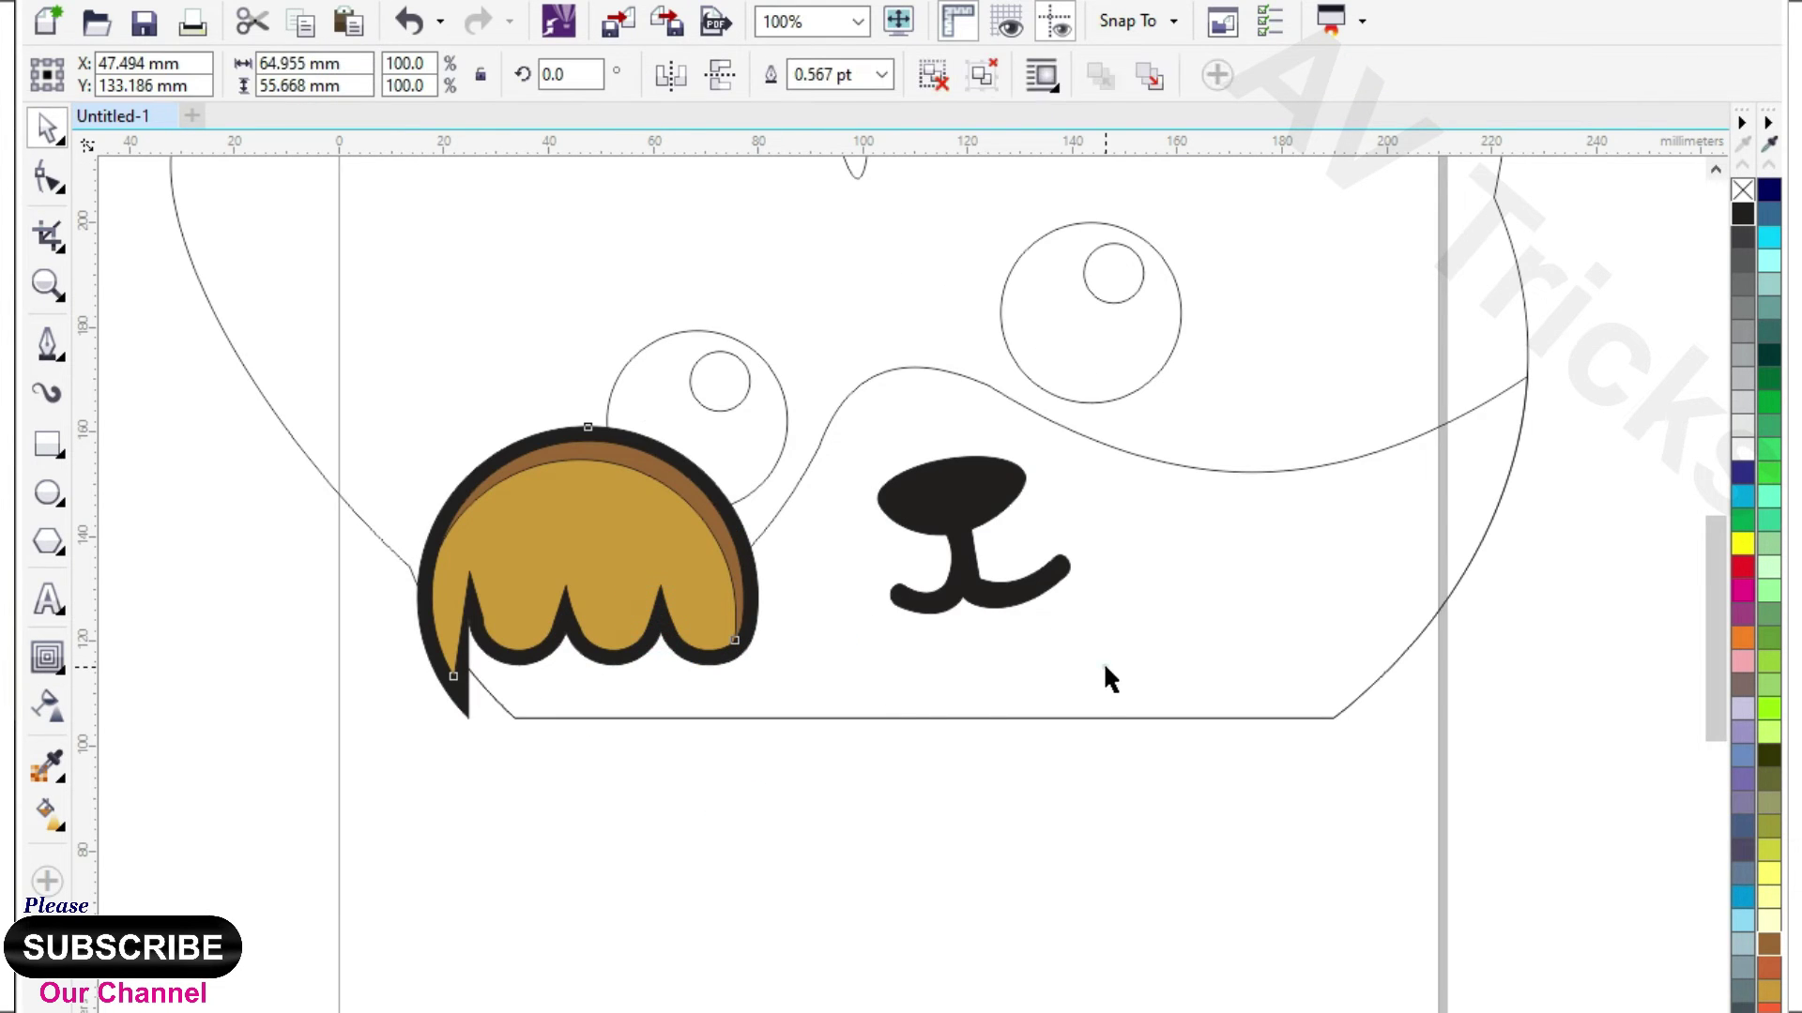
pyautogui.keyDown('shift'); pyautogui.click(1100, 680); pyautogui.keyUp('shift')
pyautogui.press('n')
pyautogui.click(1006, 834)
# - Scale the paw group to about 56.2 × 48.2 mm and position its toes over the left end of the head's bottom edge
pyautogui.click(652, 598)
pyautogui.click(568, 773)
pyautogui.moveTo(601, 573); pyautogui.dragTo(719, 576)
pyautogui.scroll(-2, 668, 677)
pyautogui.scroll(2, 581, 730)
pyautogui.scroll(-2, 469, 718)
# - Copy the paw to the head's lower right corner, mirror it horizontally and adjust its horizontal position
pyautogui.moveTo(489, 729); pyautogui.dragTo(924, 728)
pyautogui.click(671, 74)
pyautogui.scroll(2, 946, 725)
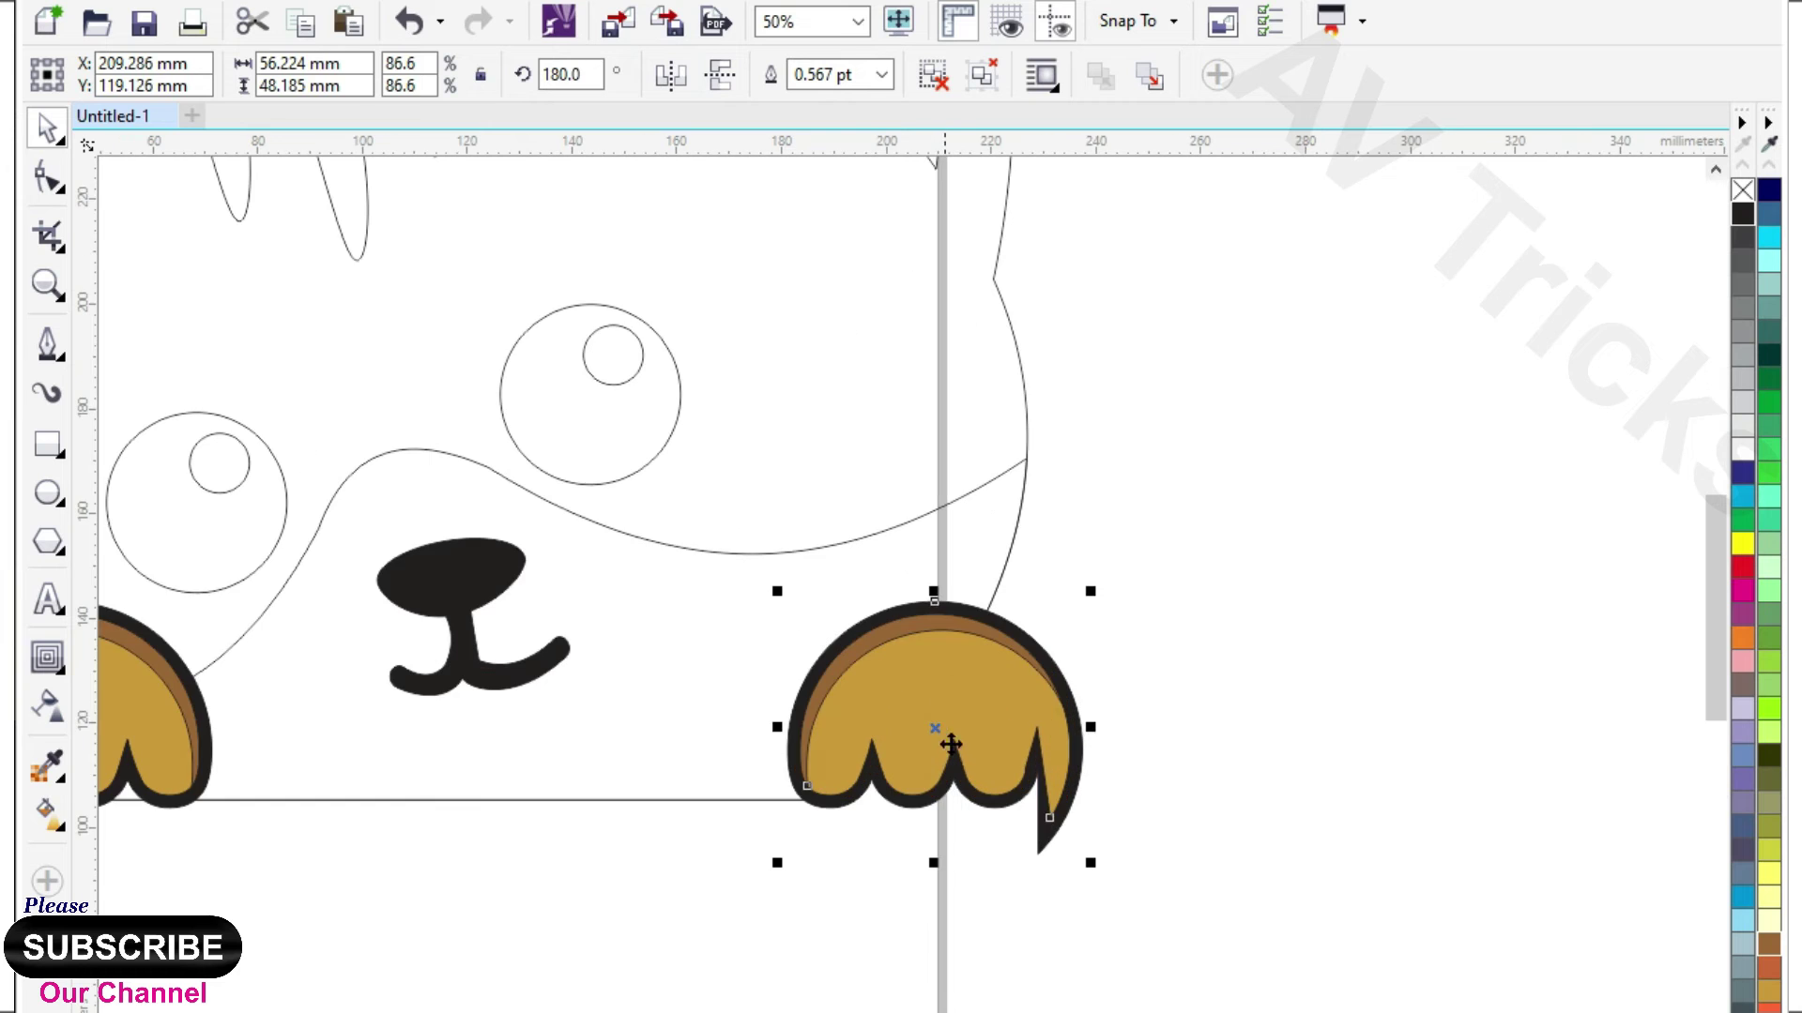
pyautogui.moveTo(945, 751); pyautogui.dragTo(902, 751)
pyautogui.scroll(-2, 896, 713)
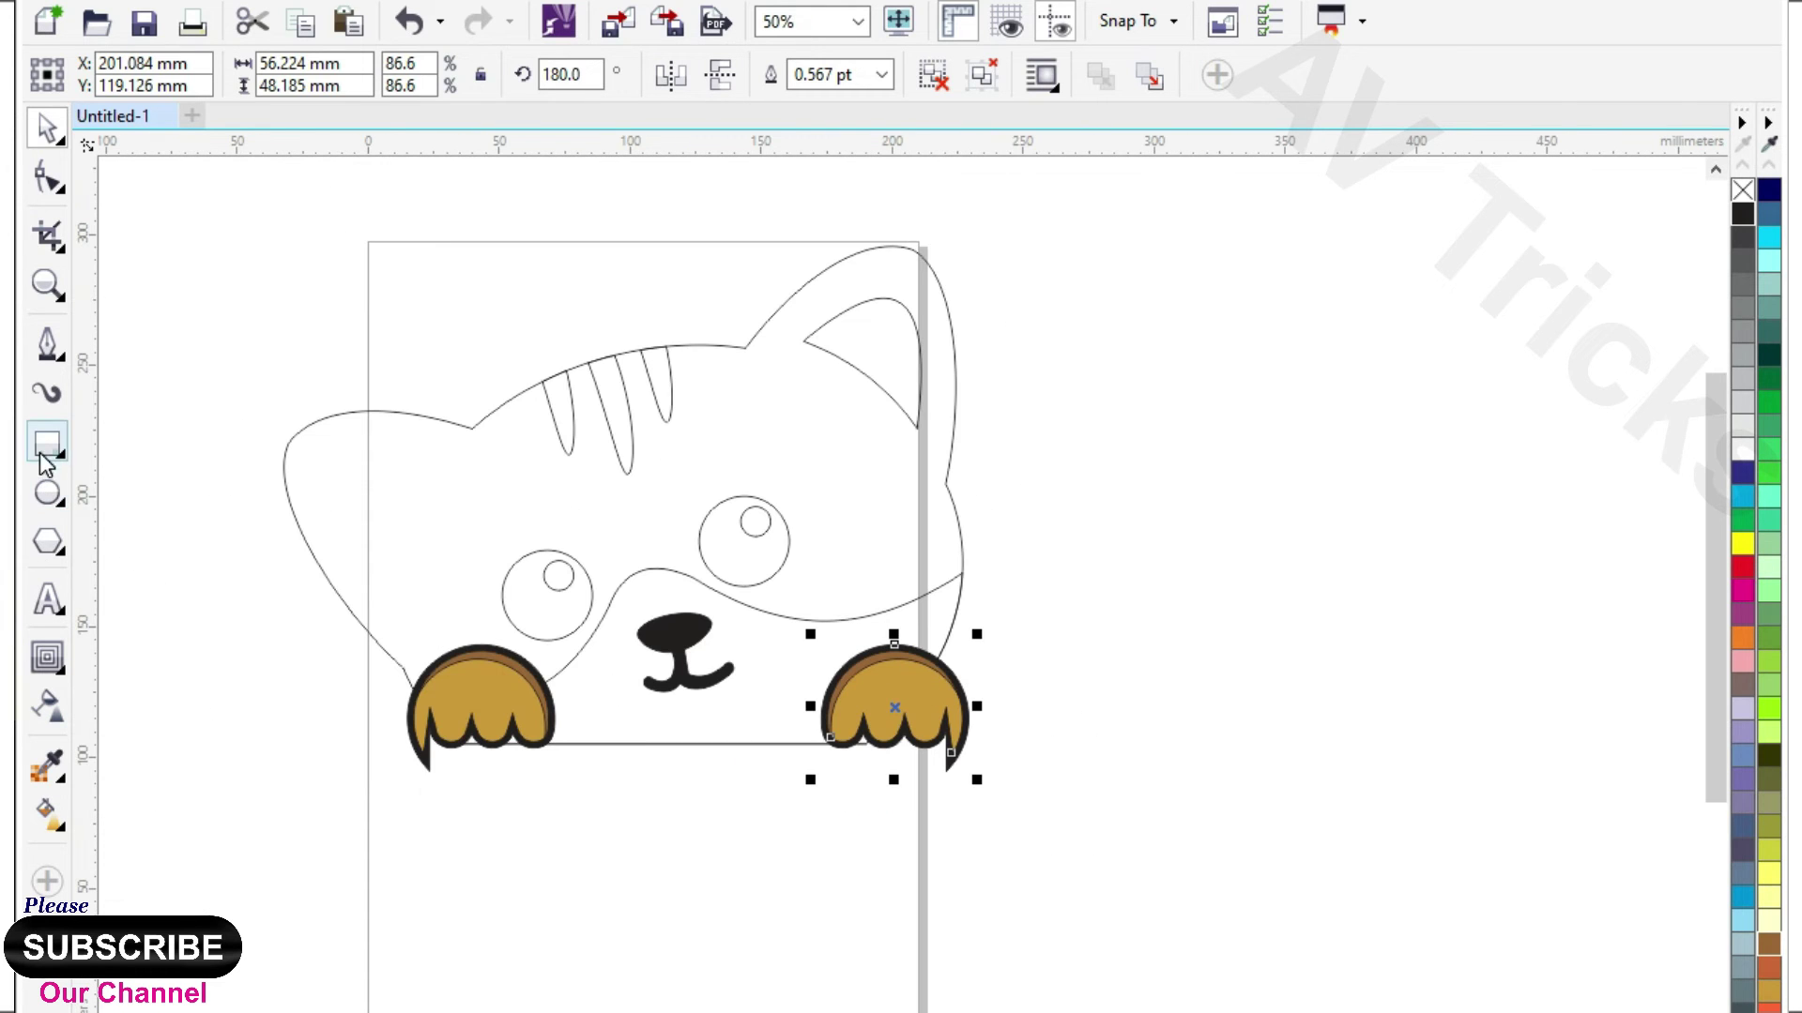
# - Draw a rectangle about 266 × 6.9 mm along the head's bottom edge and round its corners to about 3.44 mm
pyautogui.click(45, 442)
pyautogui.moveTo(333, 741)
pyautogui.mouseDown()
pyautogui.moveTo(716, 789)
pyautogui.moveTo(1045, 771)
pyautogui.moveTo(1032, 758)
pyautogui.mouseUp()
pyautogui.click(49, 176)
pyautogui.moveTo(333, 746); pyautogui.dragTo(394, 742)
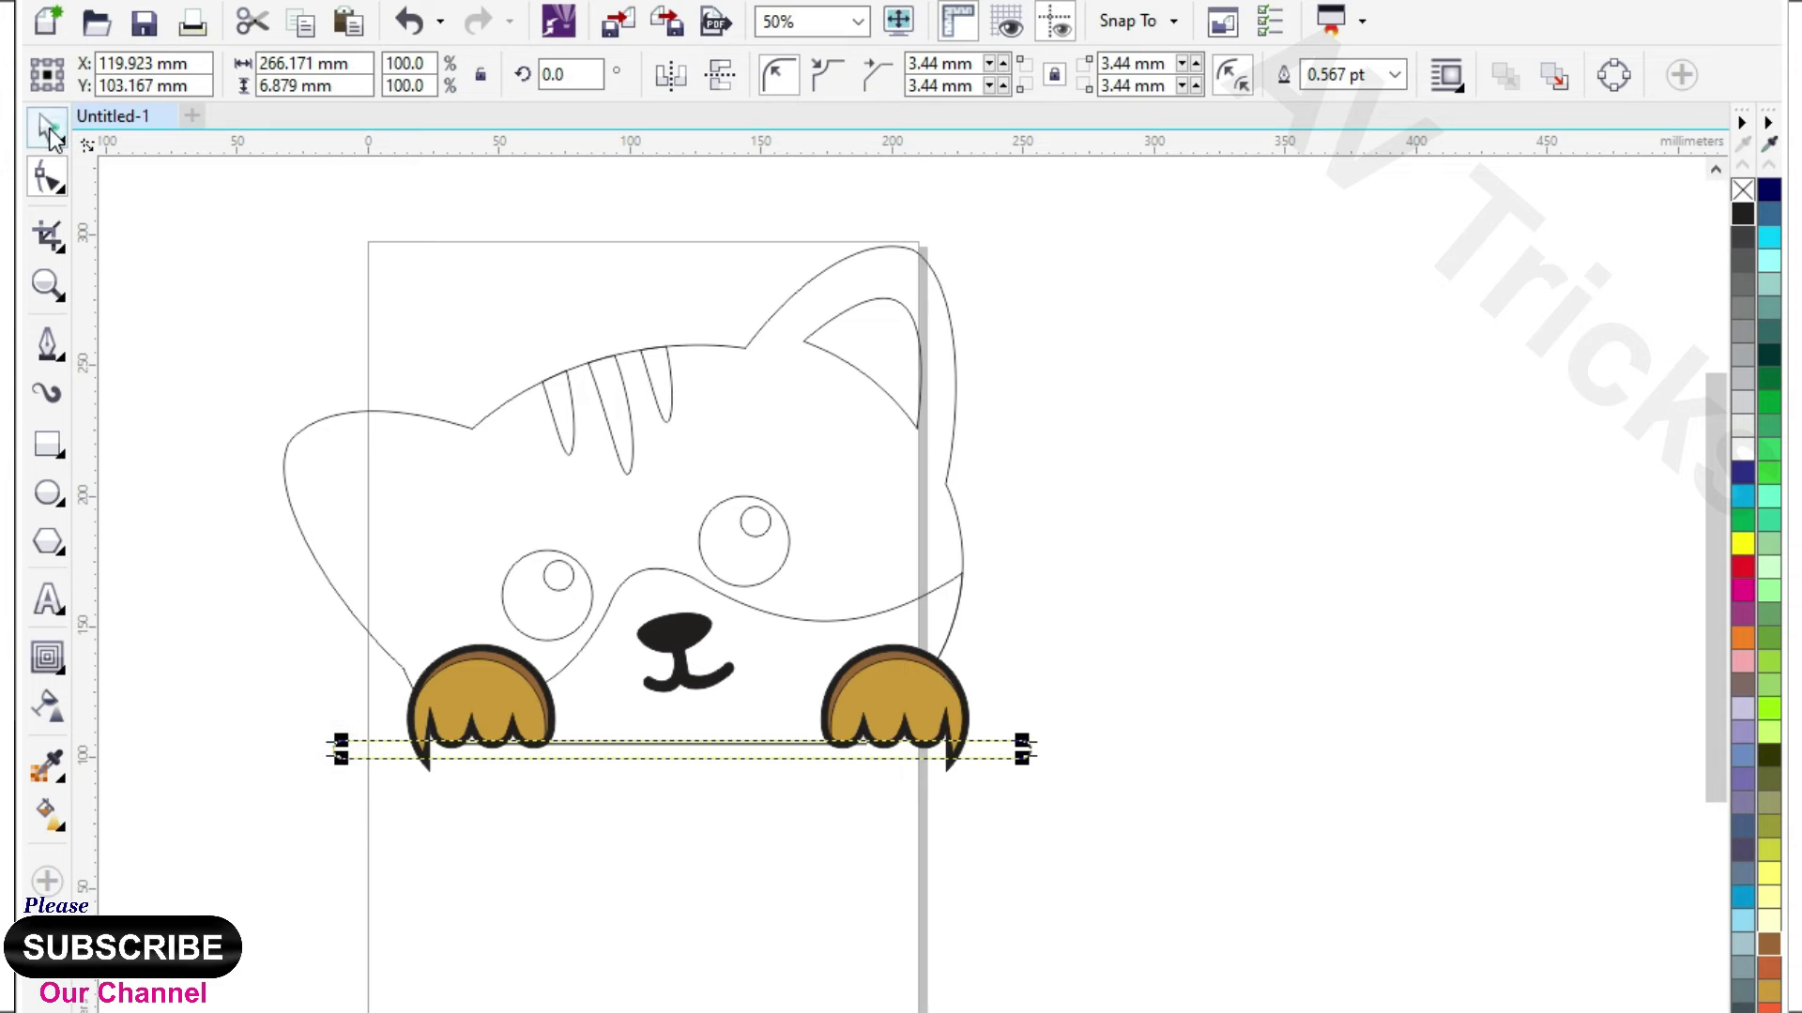
pyautogui.click(47, 128)
# - Add an outside contour around the head shape and break it apart into a separate object
pyautogui.scroll(-1, 887, 627)
pyautogui.scroll(2, 830, 657)
pyautogui.scroll(-1, 1048, 700)
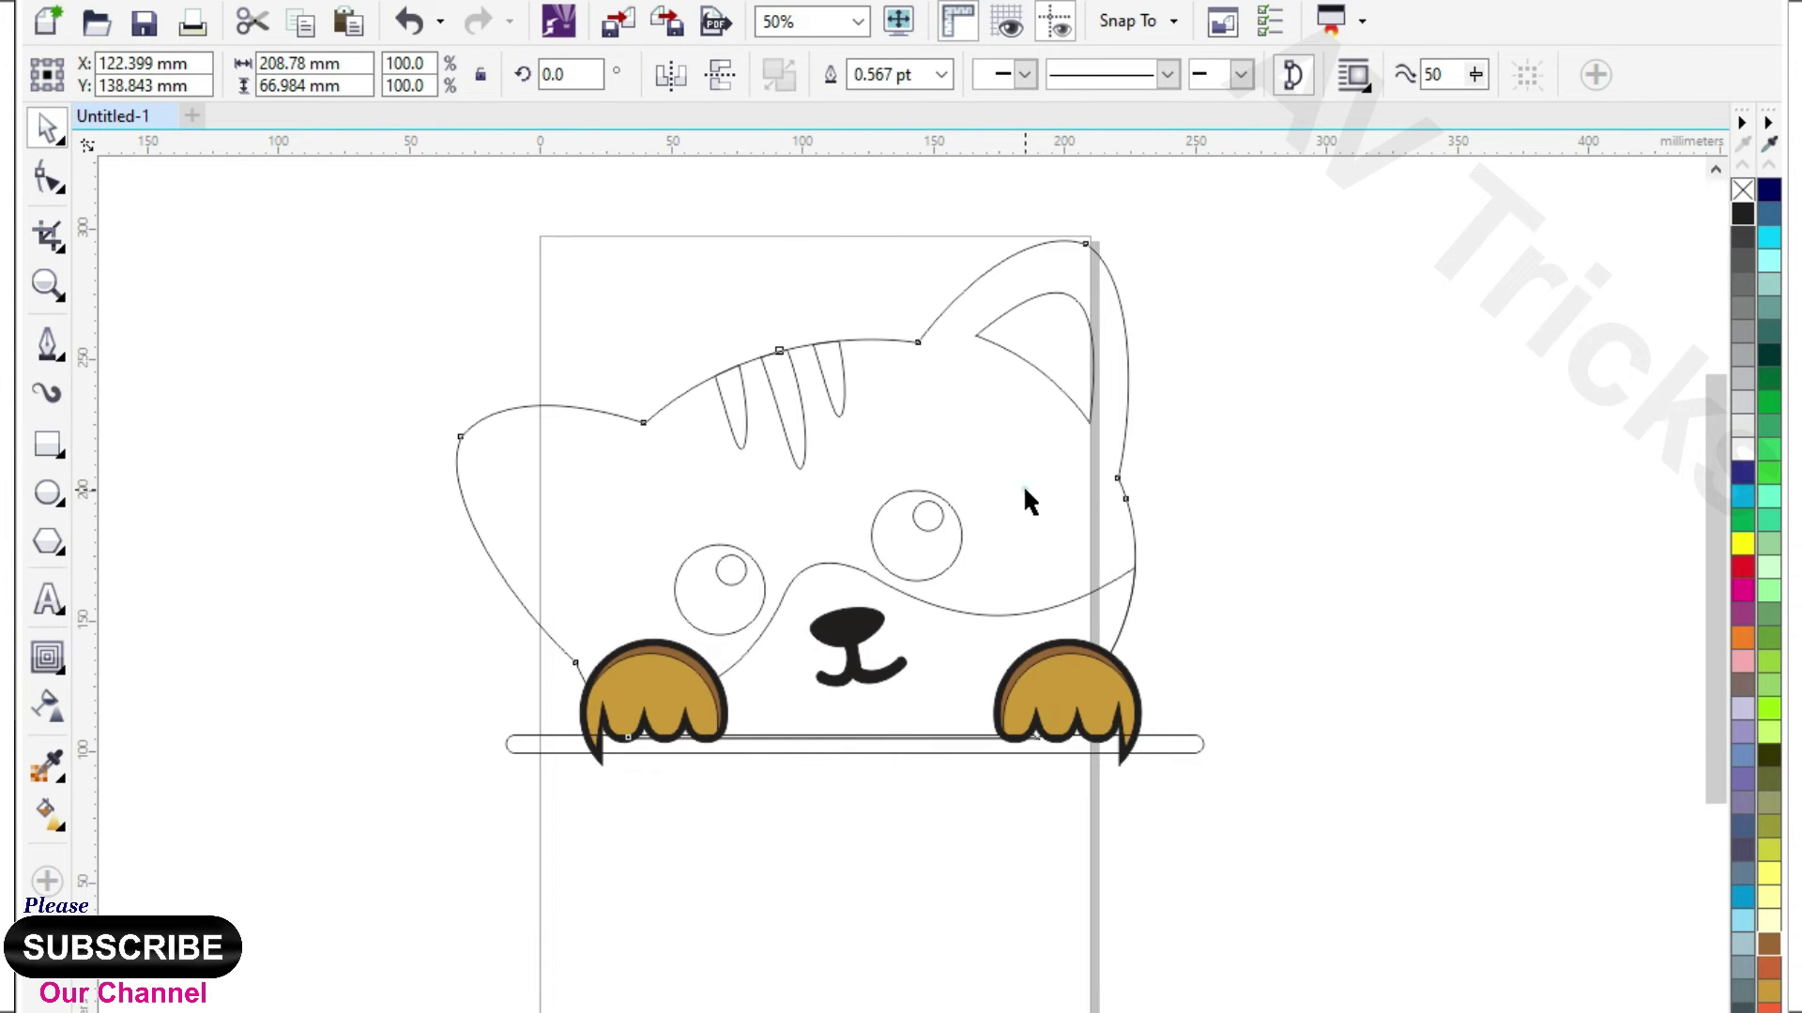
pyautogui.click(1026, 488)
pyautogui.click(47, 657)
pyautogui.moveTo(478, 422); pyautogui.dragTo(441, 394)
pyautogui.click(49, 130)
pyautogui.click(294, 648)
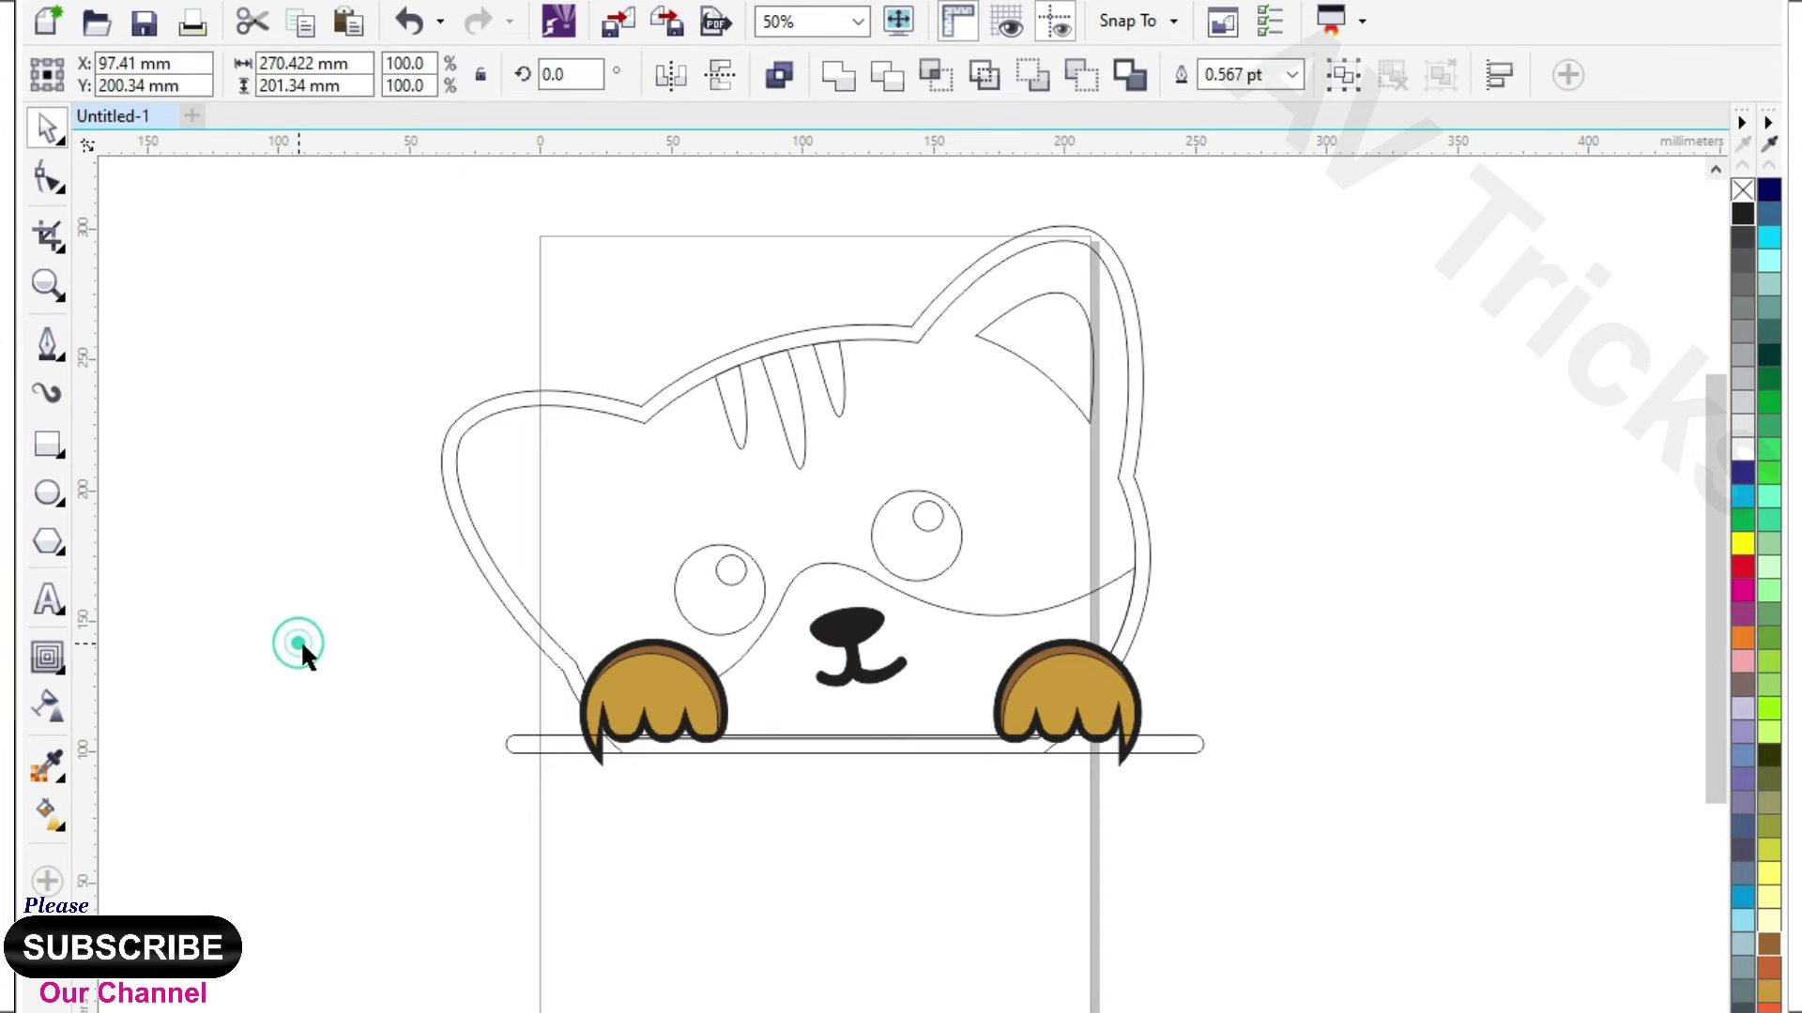
# - Fill the muzzle area of the face with a light tan shade
pyautogui.click(947, 653)
pyautogui.click(1769, 995)
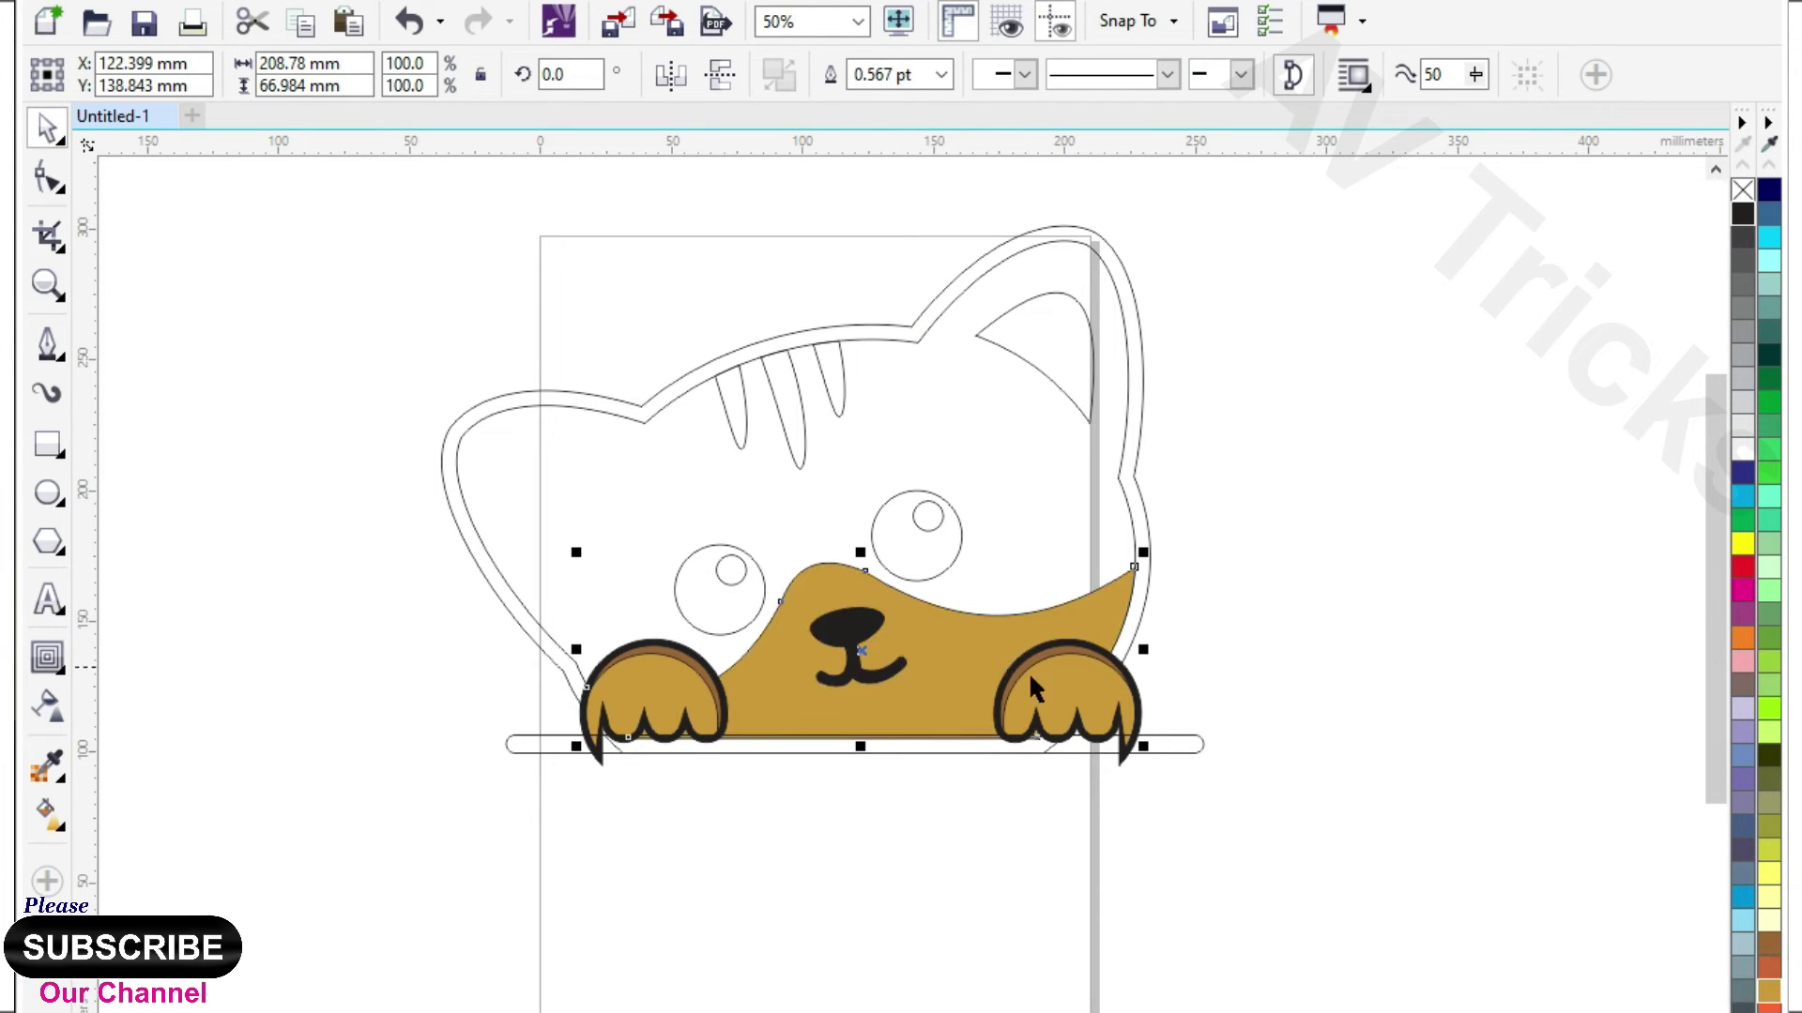
pyautogui.click(1770, 994)
pyautogui.click(1661, 1010)
pyautogui.click(1355, 851)
# - Sample the paw's golden brown with the color eyedropper and apply it to the head shape
pyautogui.click(1041, 490)
pyautogui.click(45, 776)
pyautogui.click(1084, 723)
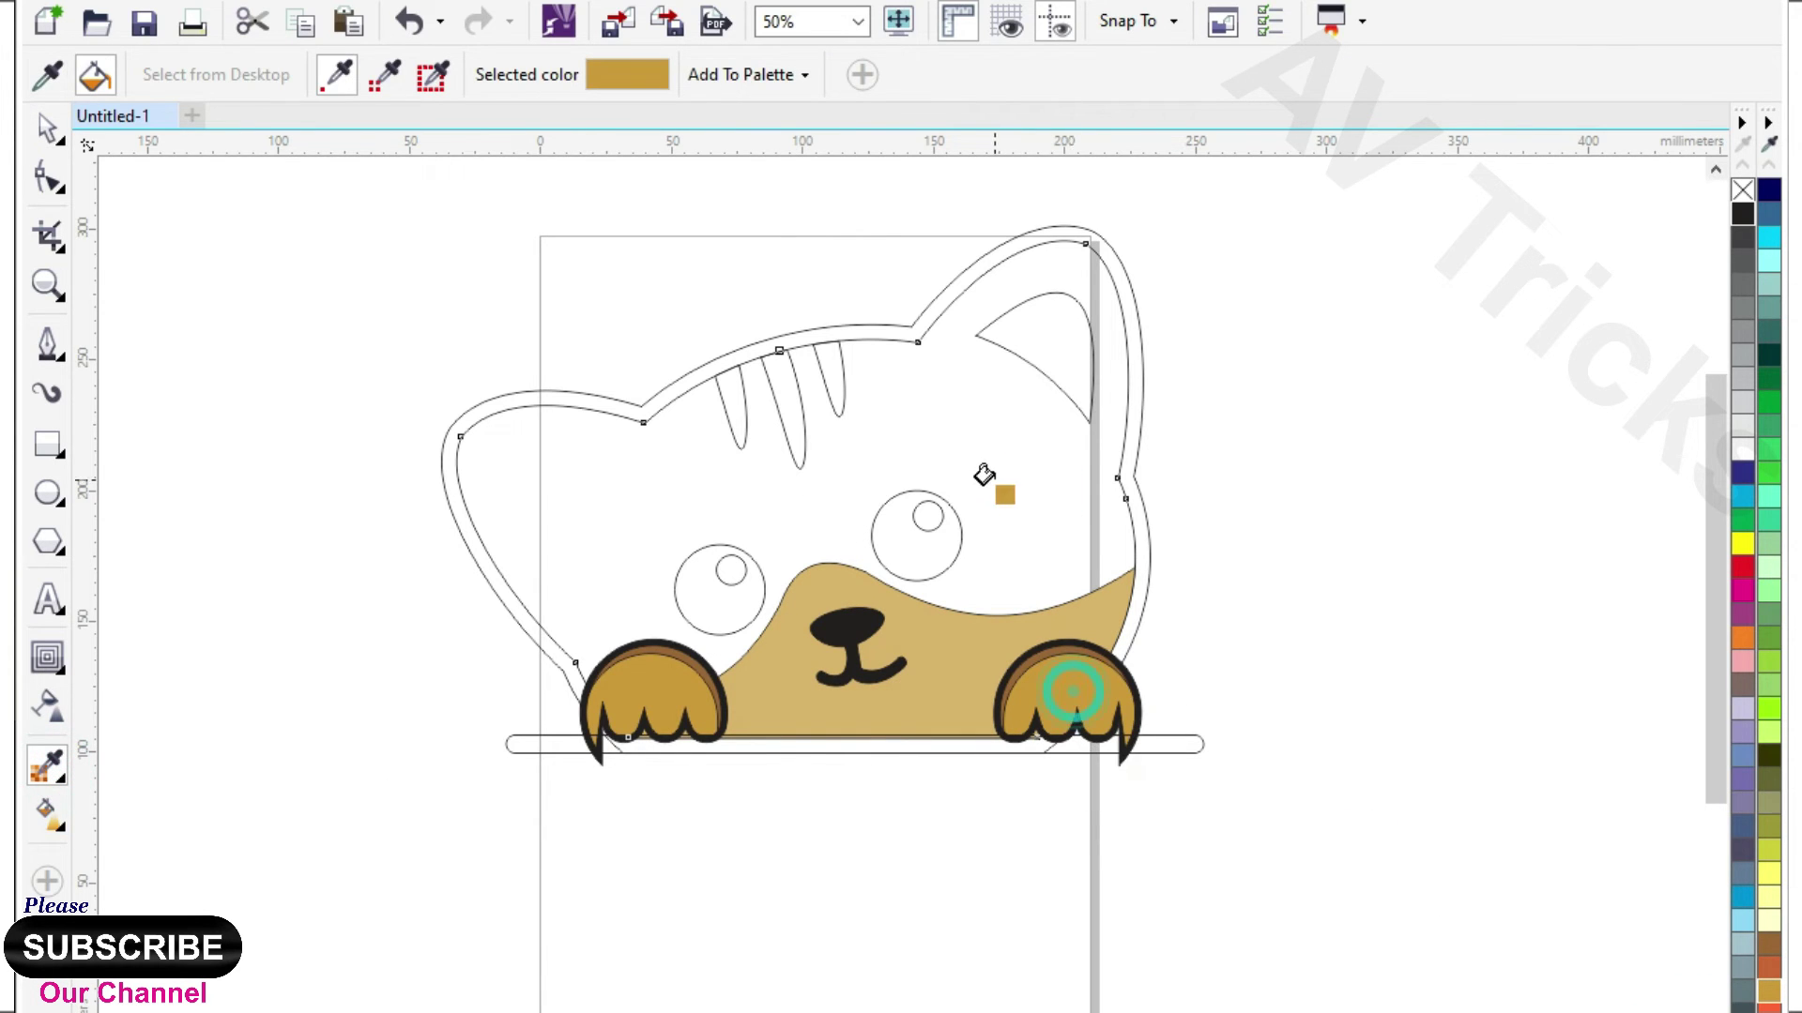
pyautogui.click(977, 474)
pyautogui.scroll(-2, 826, 500)
pyautogui.scroll(2, 825, 500)
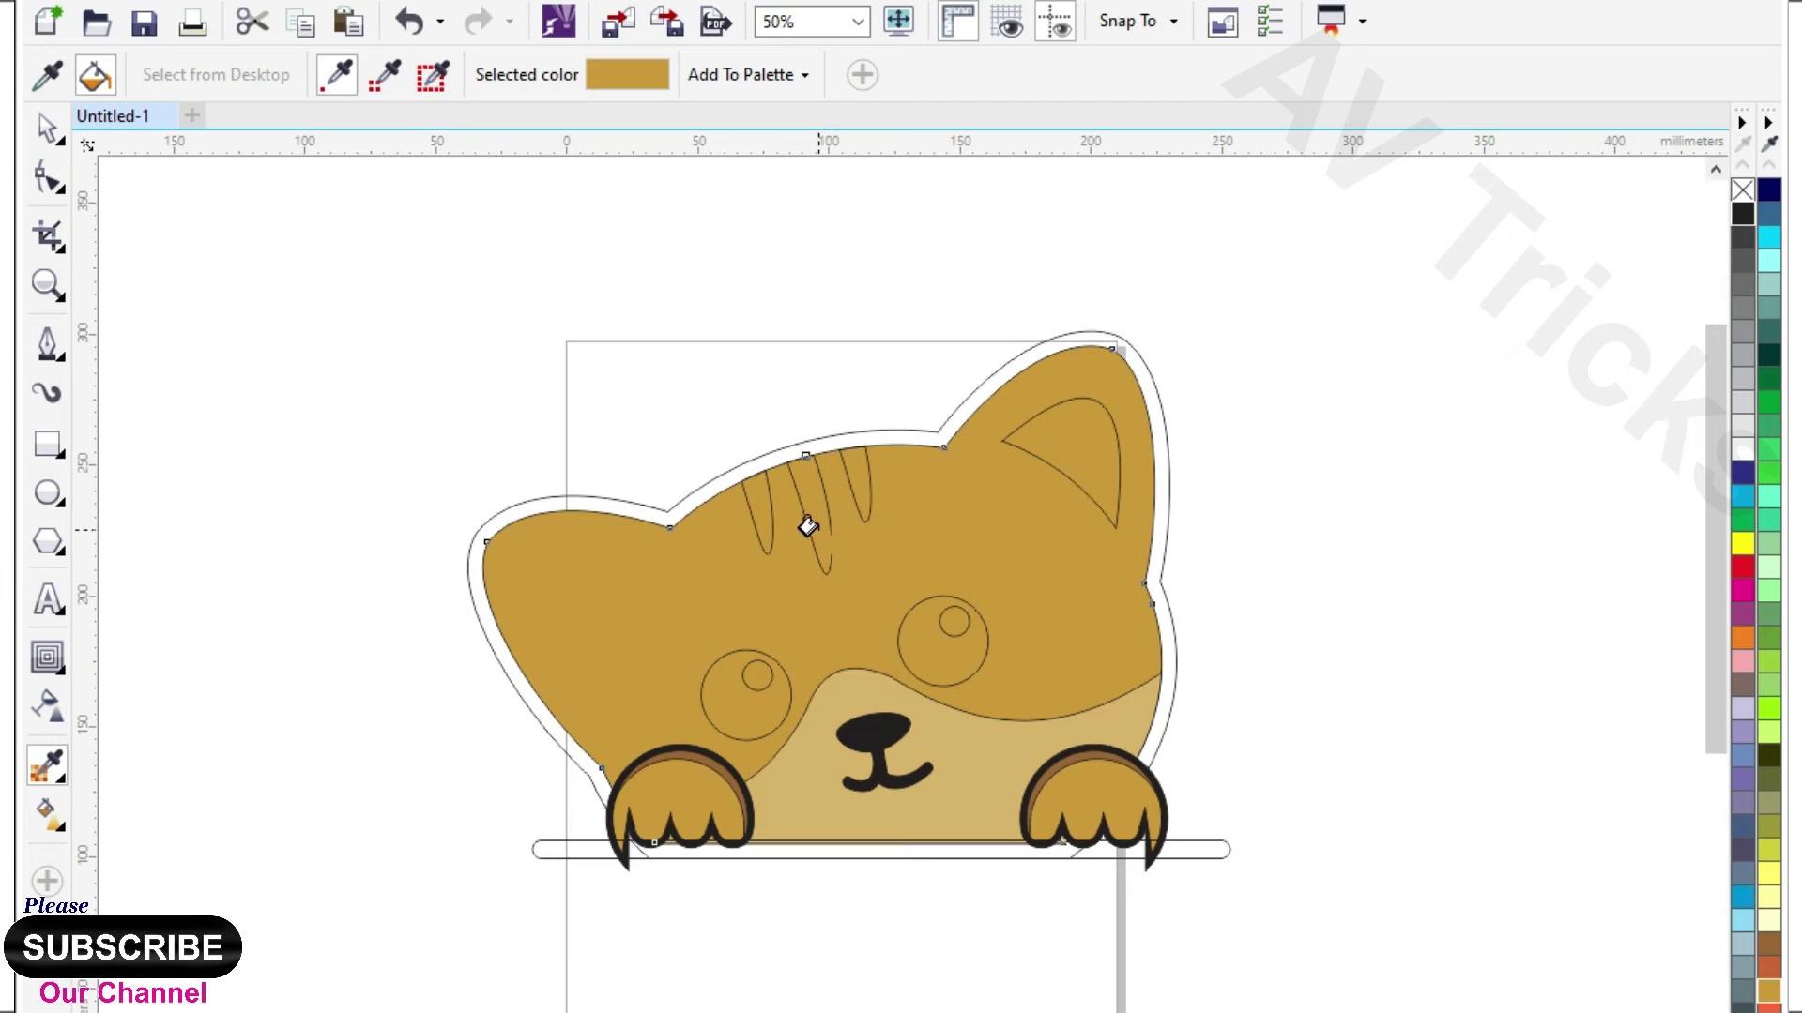
# - Fill the right ear's inner shape with pink
pyautogui.click(47, 128)
pyautogui.click(1095, 453)
pyautogui.click(1774, 968)
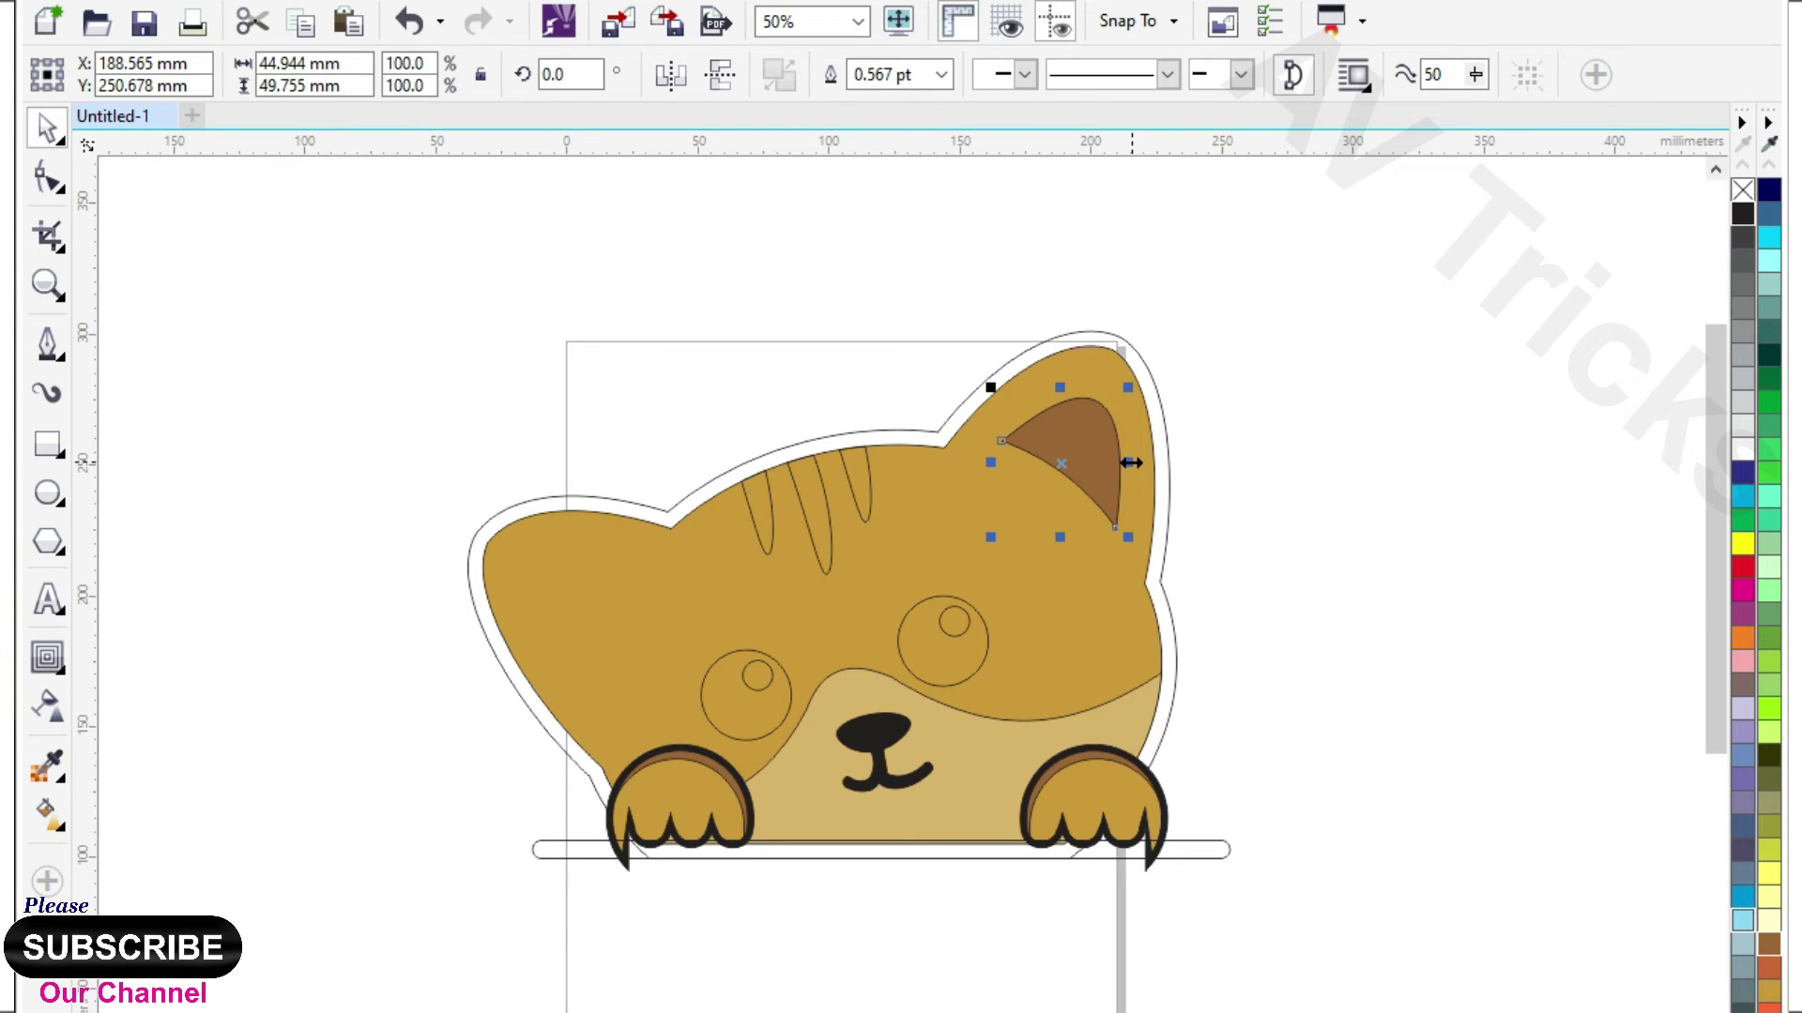
pyautogui.click(1743, 662)
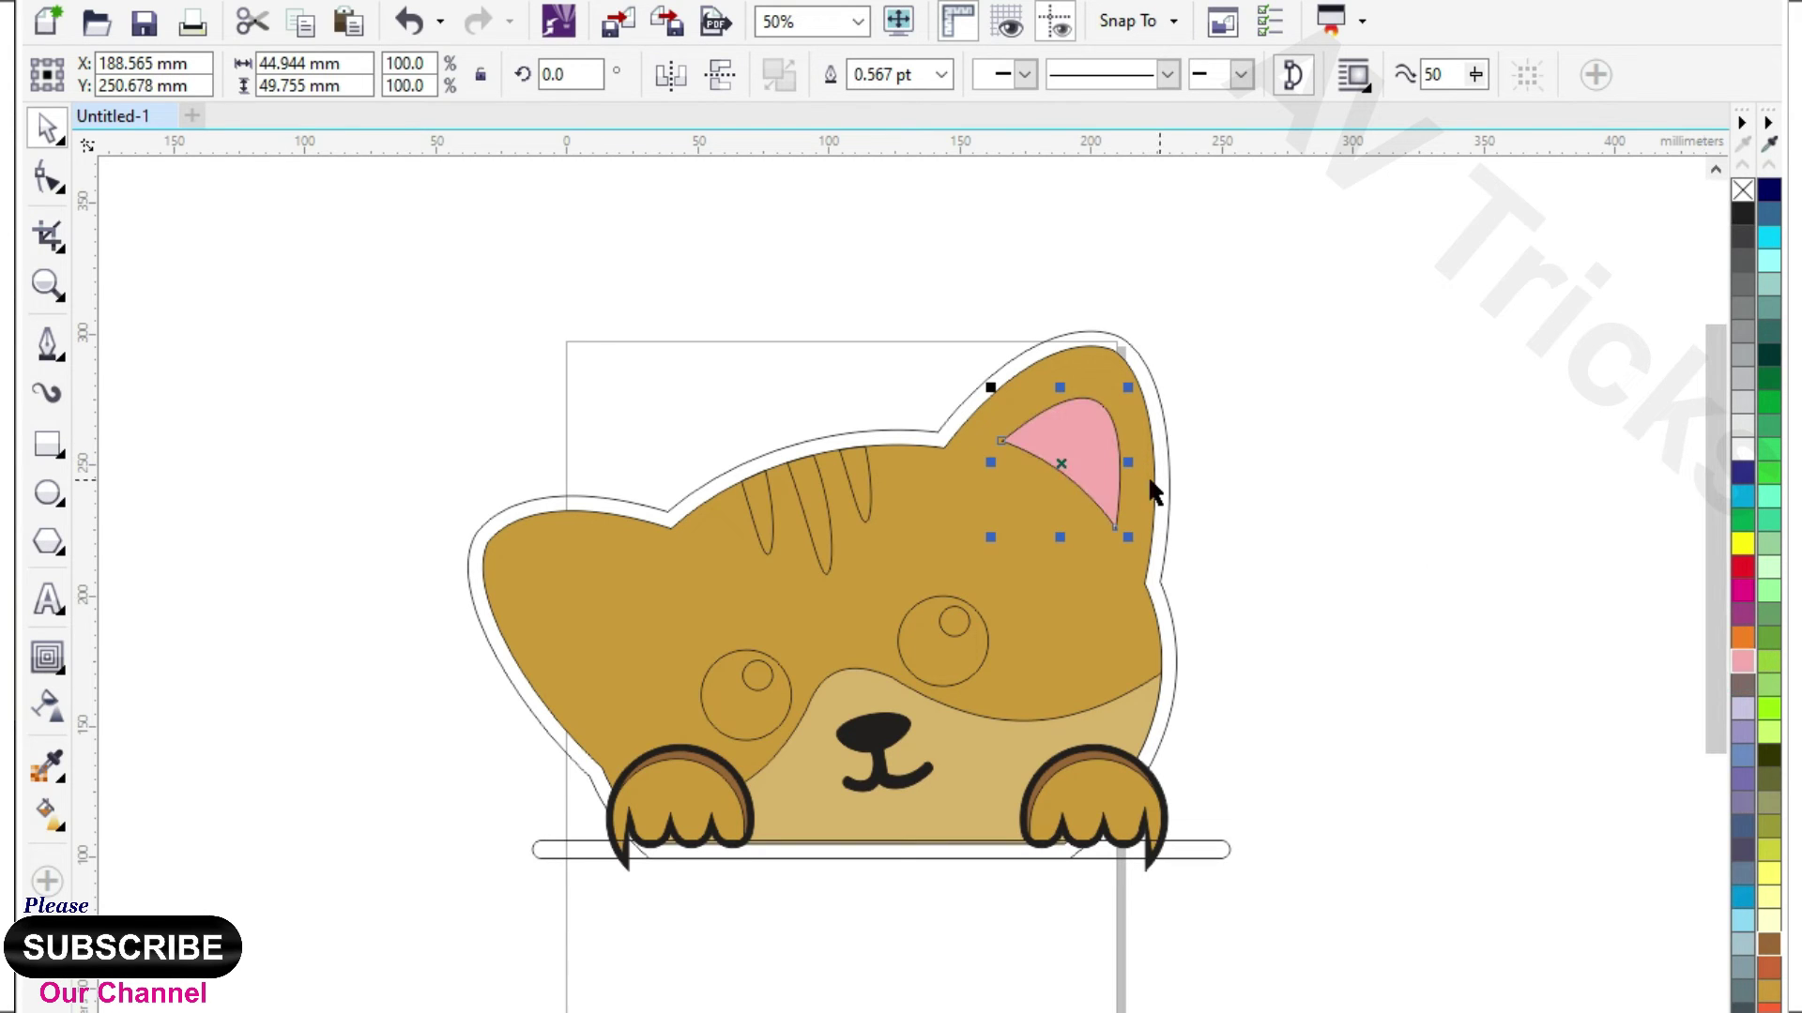
# - Create a mirrored copy of the pink inner ear and fit it by size and angle into the left ear
pyautogui.moveTo(1129, 467); pyautogui.dragTo(610, 587)
pyautogui.rightClick(964, 467)
pyautogui.click(610, 588)
pyautogui.moveTo(672, 528); pyautogui.dragTo(635, 498)
pyautogui.moveTo(582, 555); pyautogui.dragTo(583, 563)
pyautogui.click(1422, 601)
# - Fill the three head stripes with dark brown and the head's outer contour with black
pyautogui.click(817, 480)
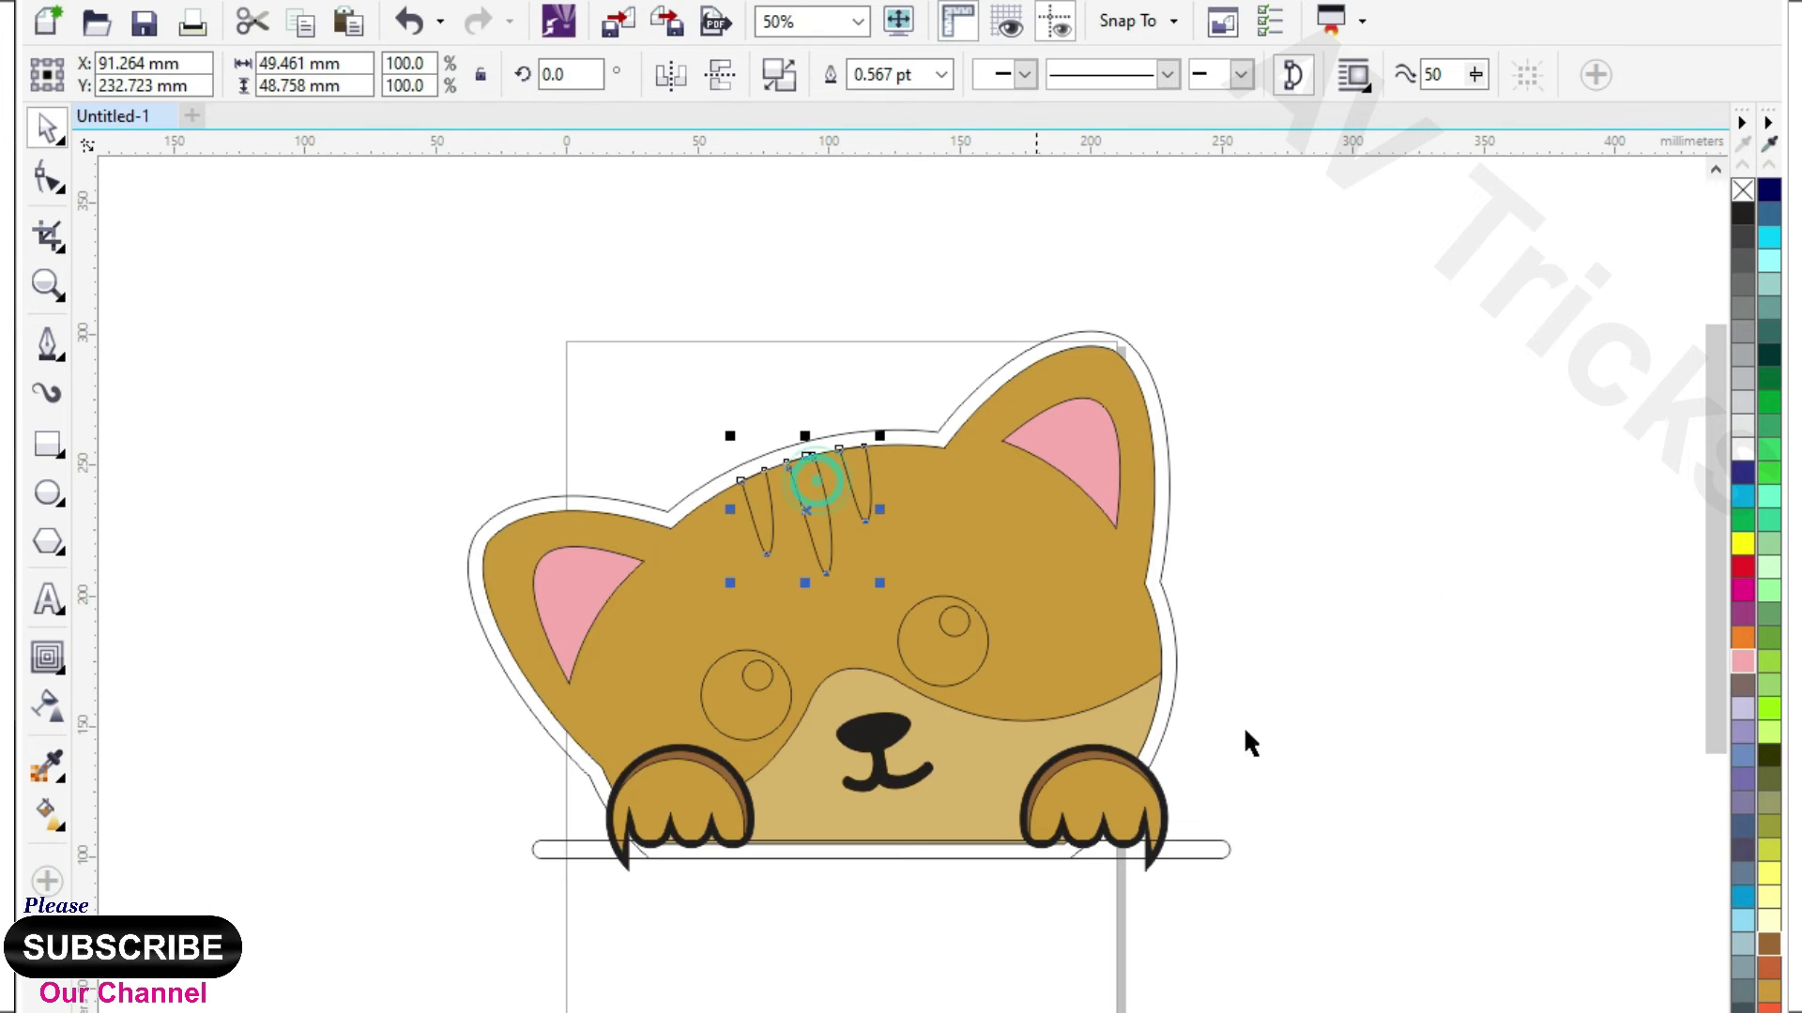
pyautogui.click(1768, 946)
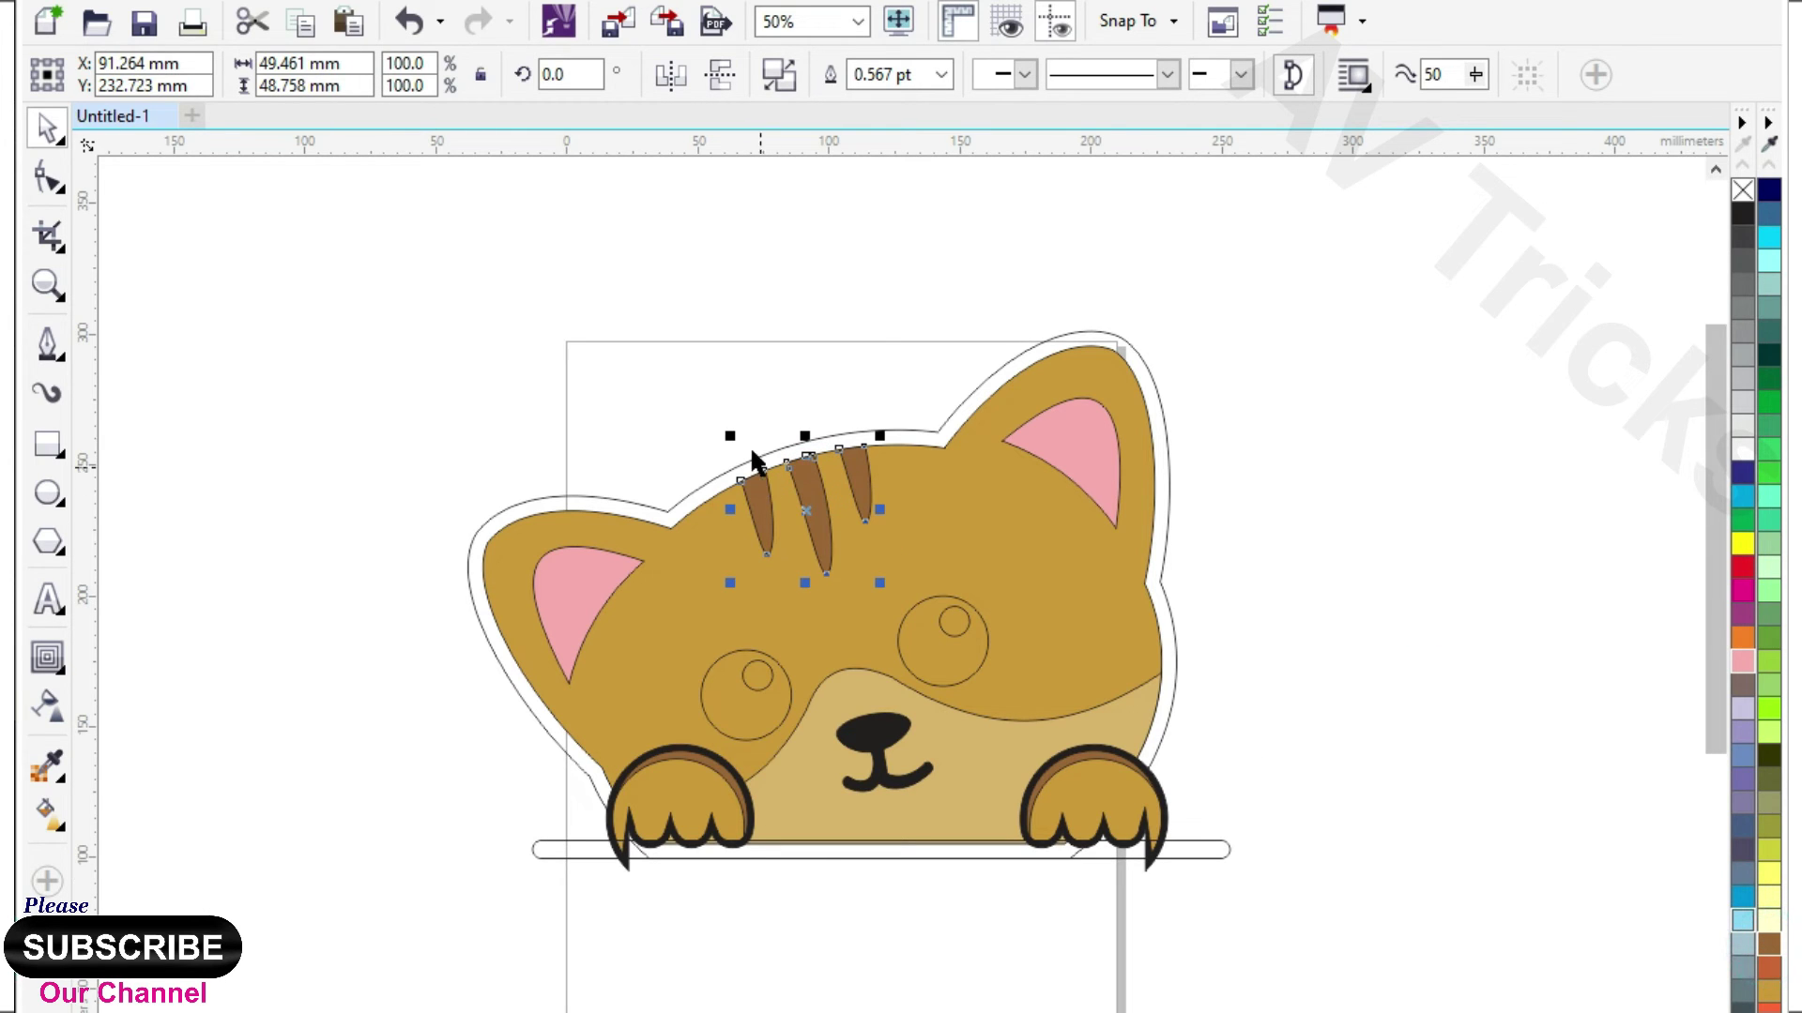
pyautogui.click(899, 443)
pyautogui.click(1743, 214)
pyautogui.click(1457, 616)
# - Send the rounded bar below the paws to the back of the page and fill it with black
pyautogui.click(1216, 848)
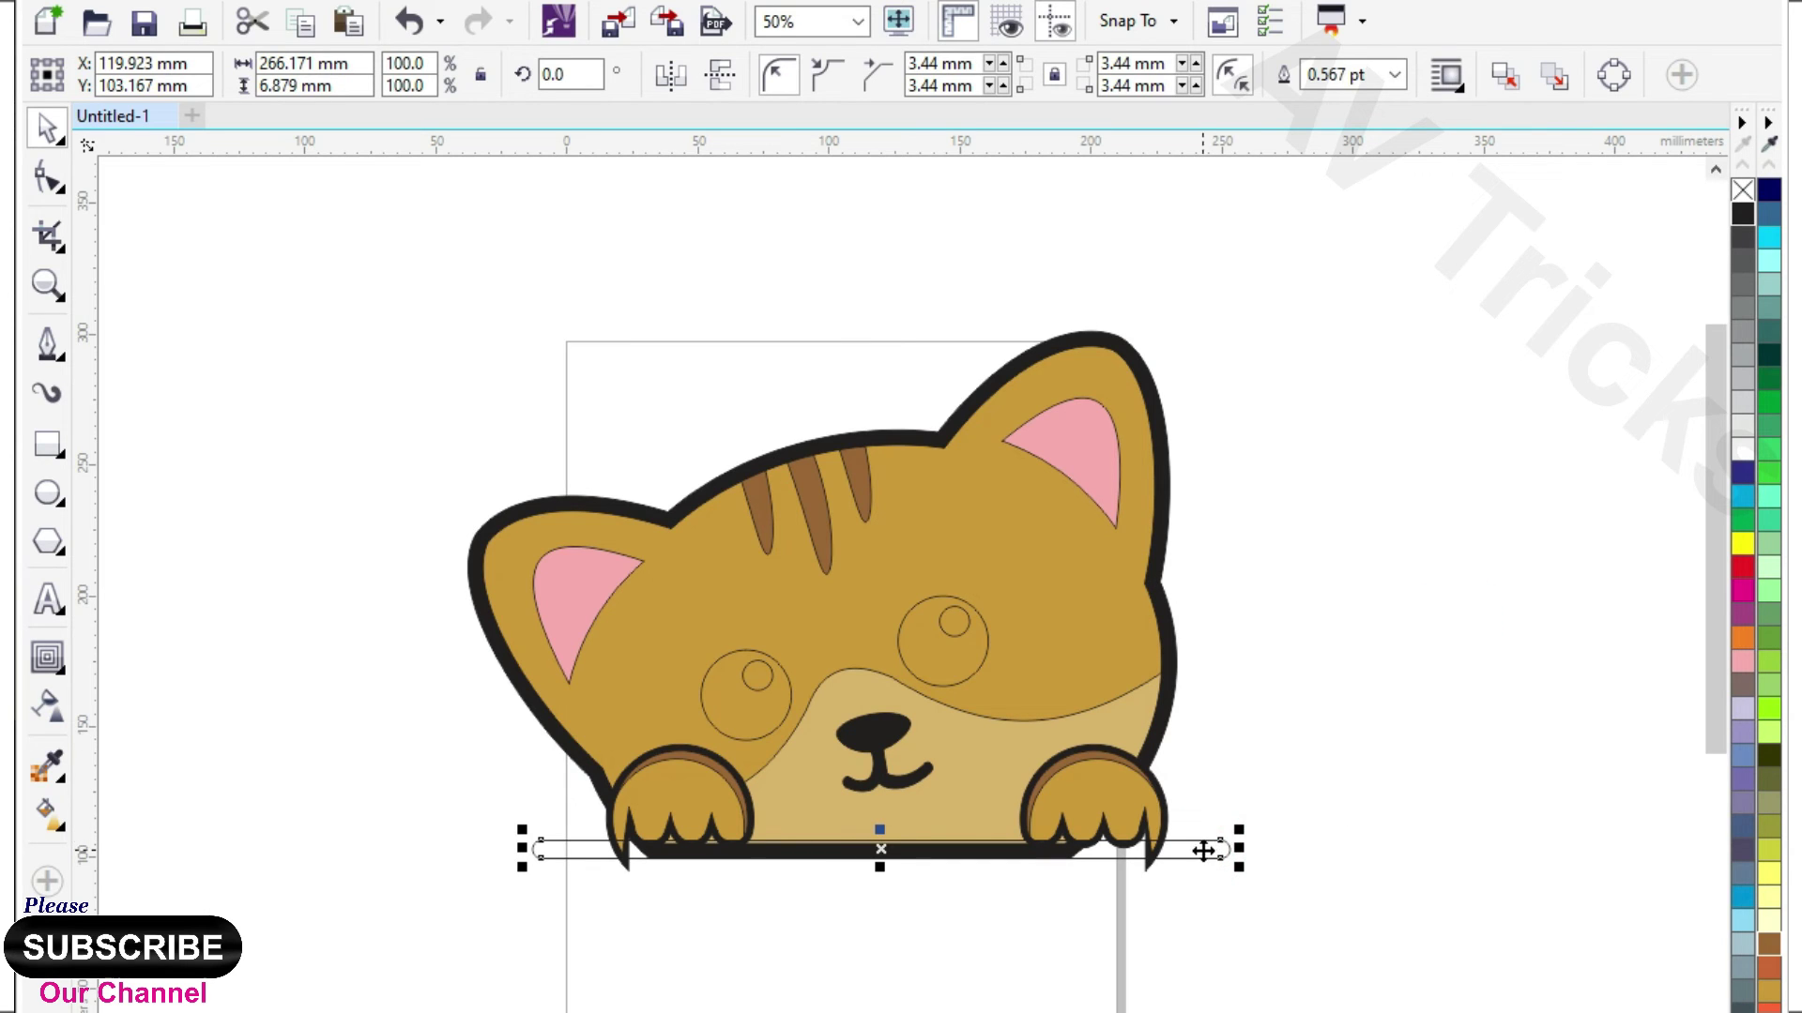
pyautogui.rightClick(1207, 849)
pyautogui.moveTo(1383, 446)
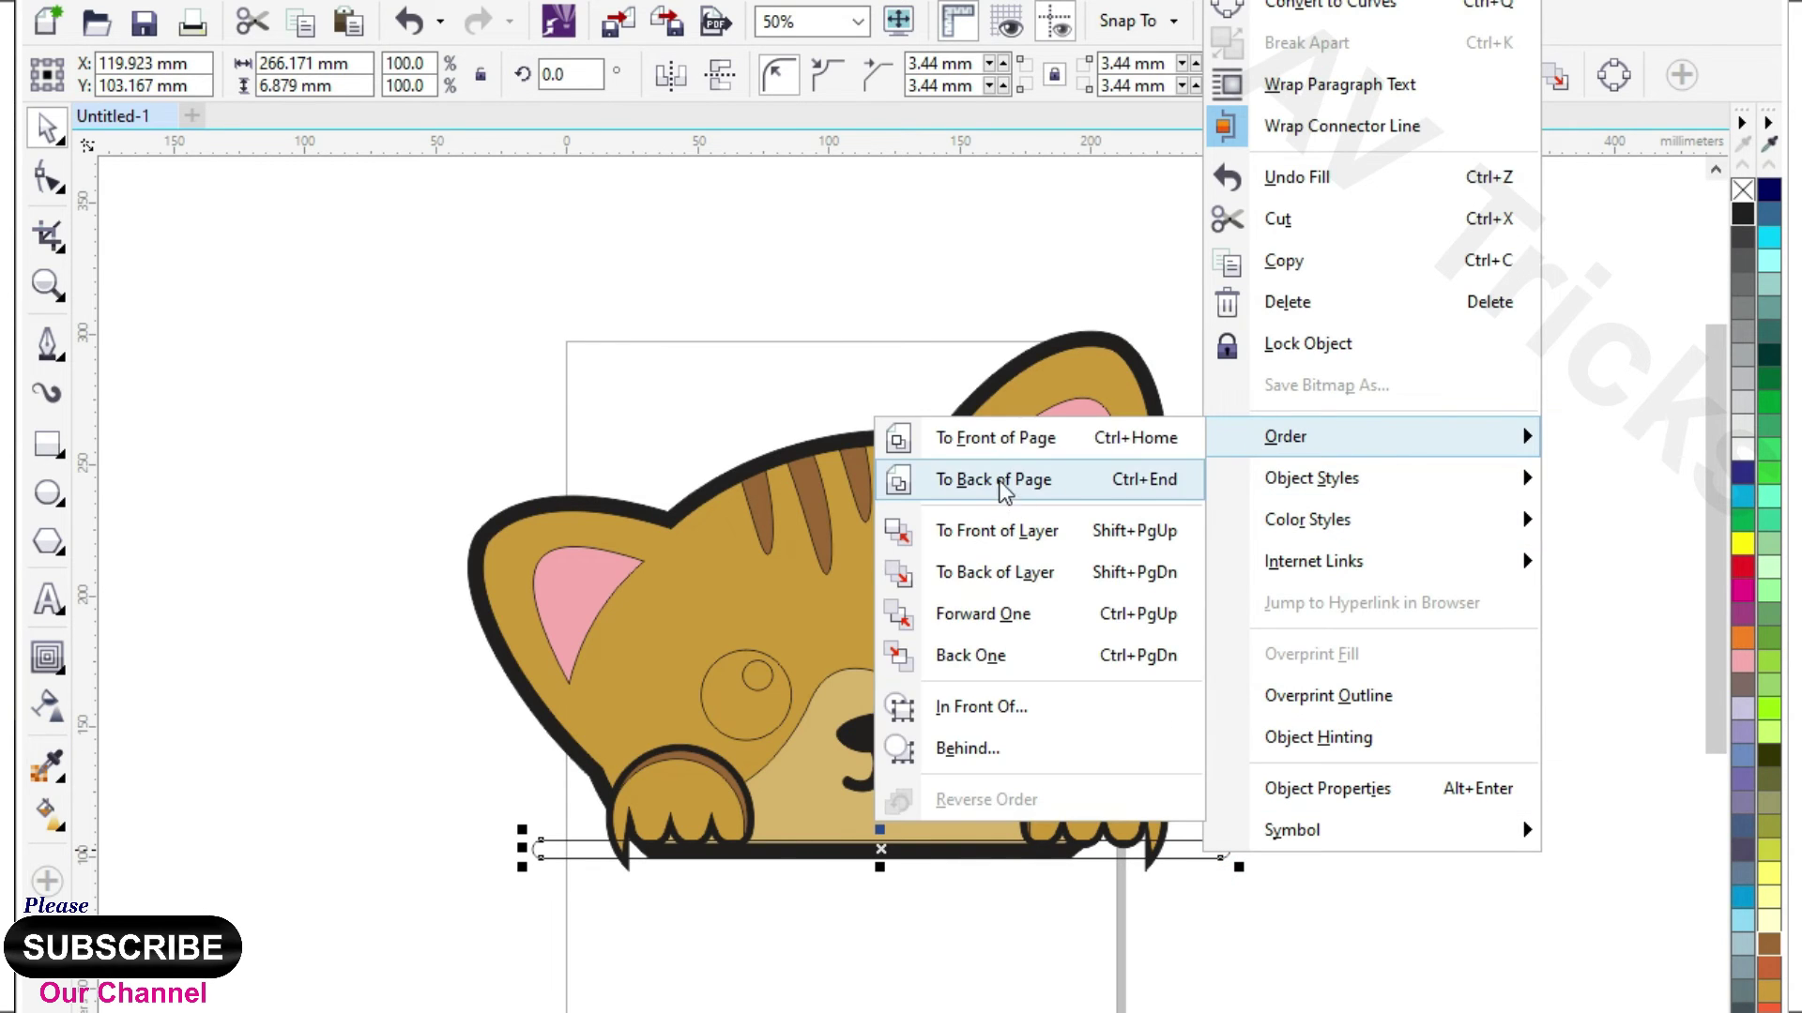
pyautogui.click(997, 479)
pyautogui.click(1742, 216)
pyautogui.click(1529, 450)
# - Fill the small highlight circles of both eyes with white and the large eye circles with black
pyautogui.scroll(-1, 1094, 391)
pyautogui.moveTo(1106, 338); pyautogui.dragTo(638, 849)
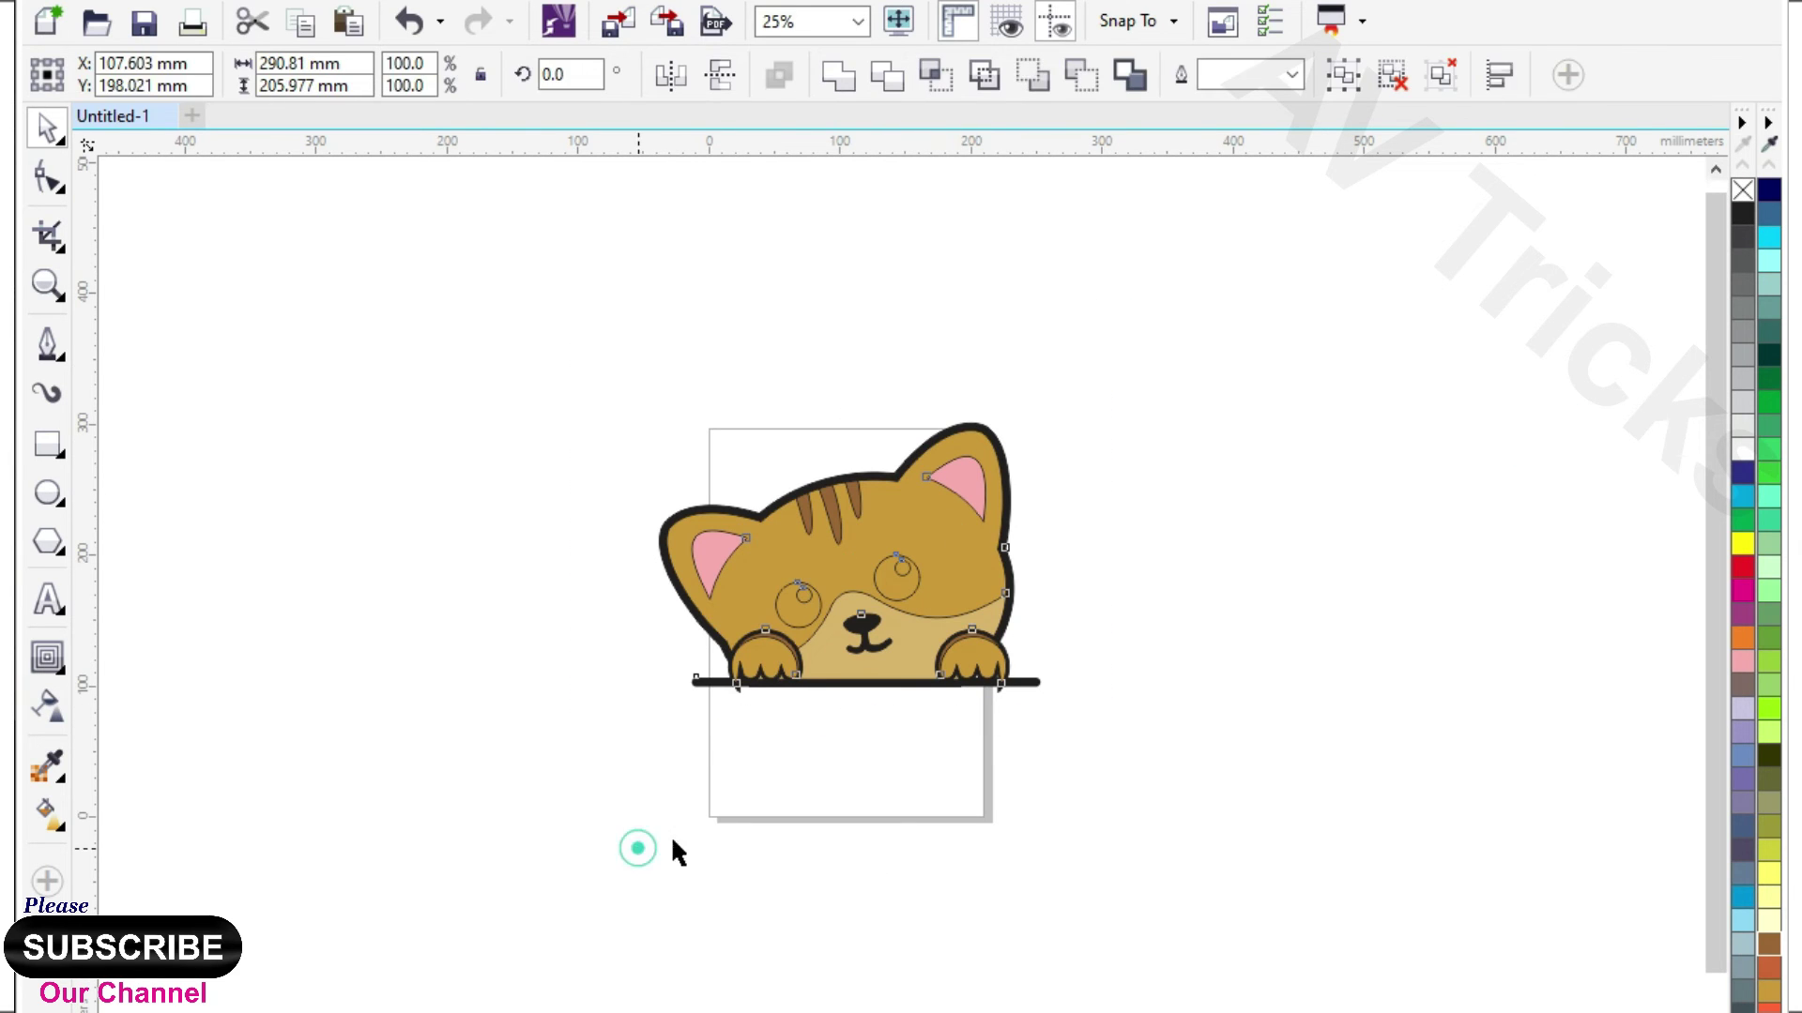
pyautogui.click(638, 849)
pyautogui.scroll(1, 851, 549)
pyautogui.click(955, 583)
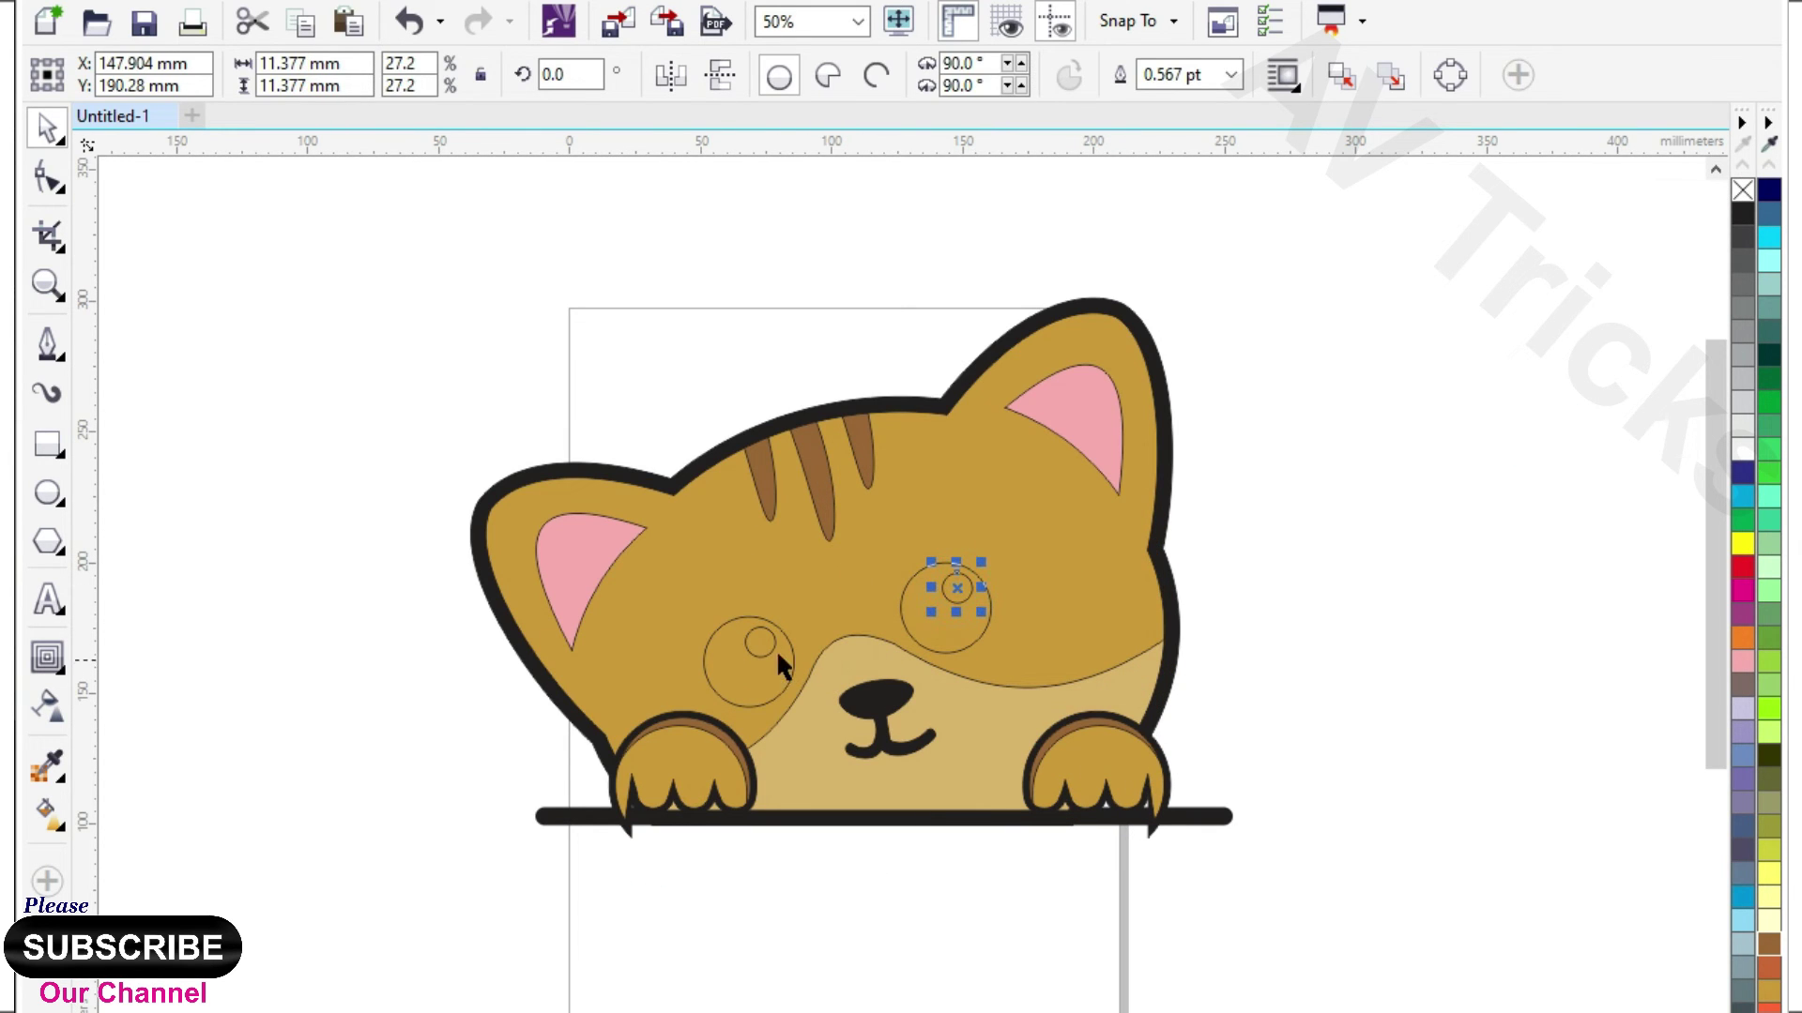
pyautogui.keyDown('shift'); pyautogui.click(762, 633); pyautogui.keyUp('shift')
pyautogui.click(1743, 448)
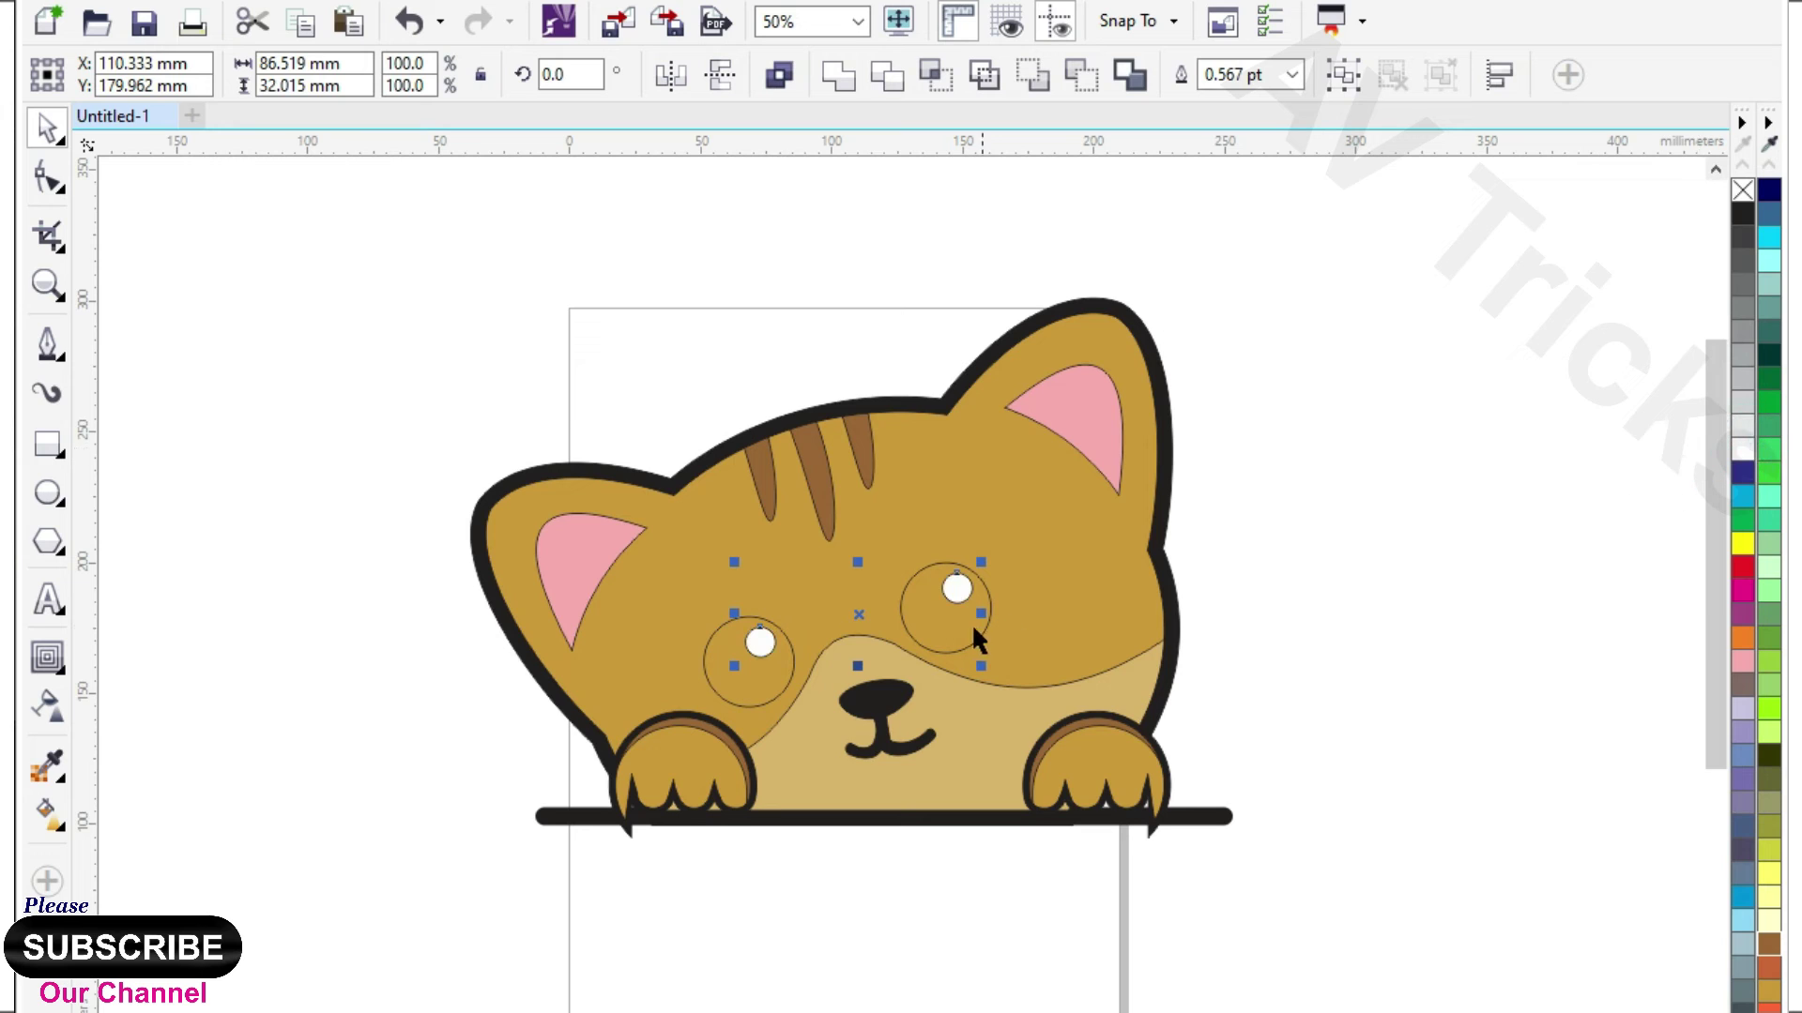
pyautogui.click(966, 626)
pyautogui.keyDown('shift'); pyautogui.click(747, 676); pyautogui.keyUp('shift')
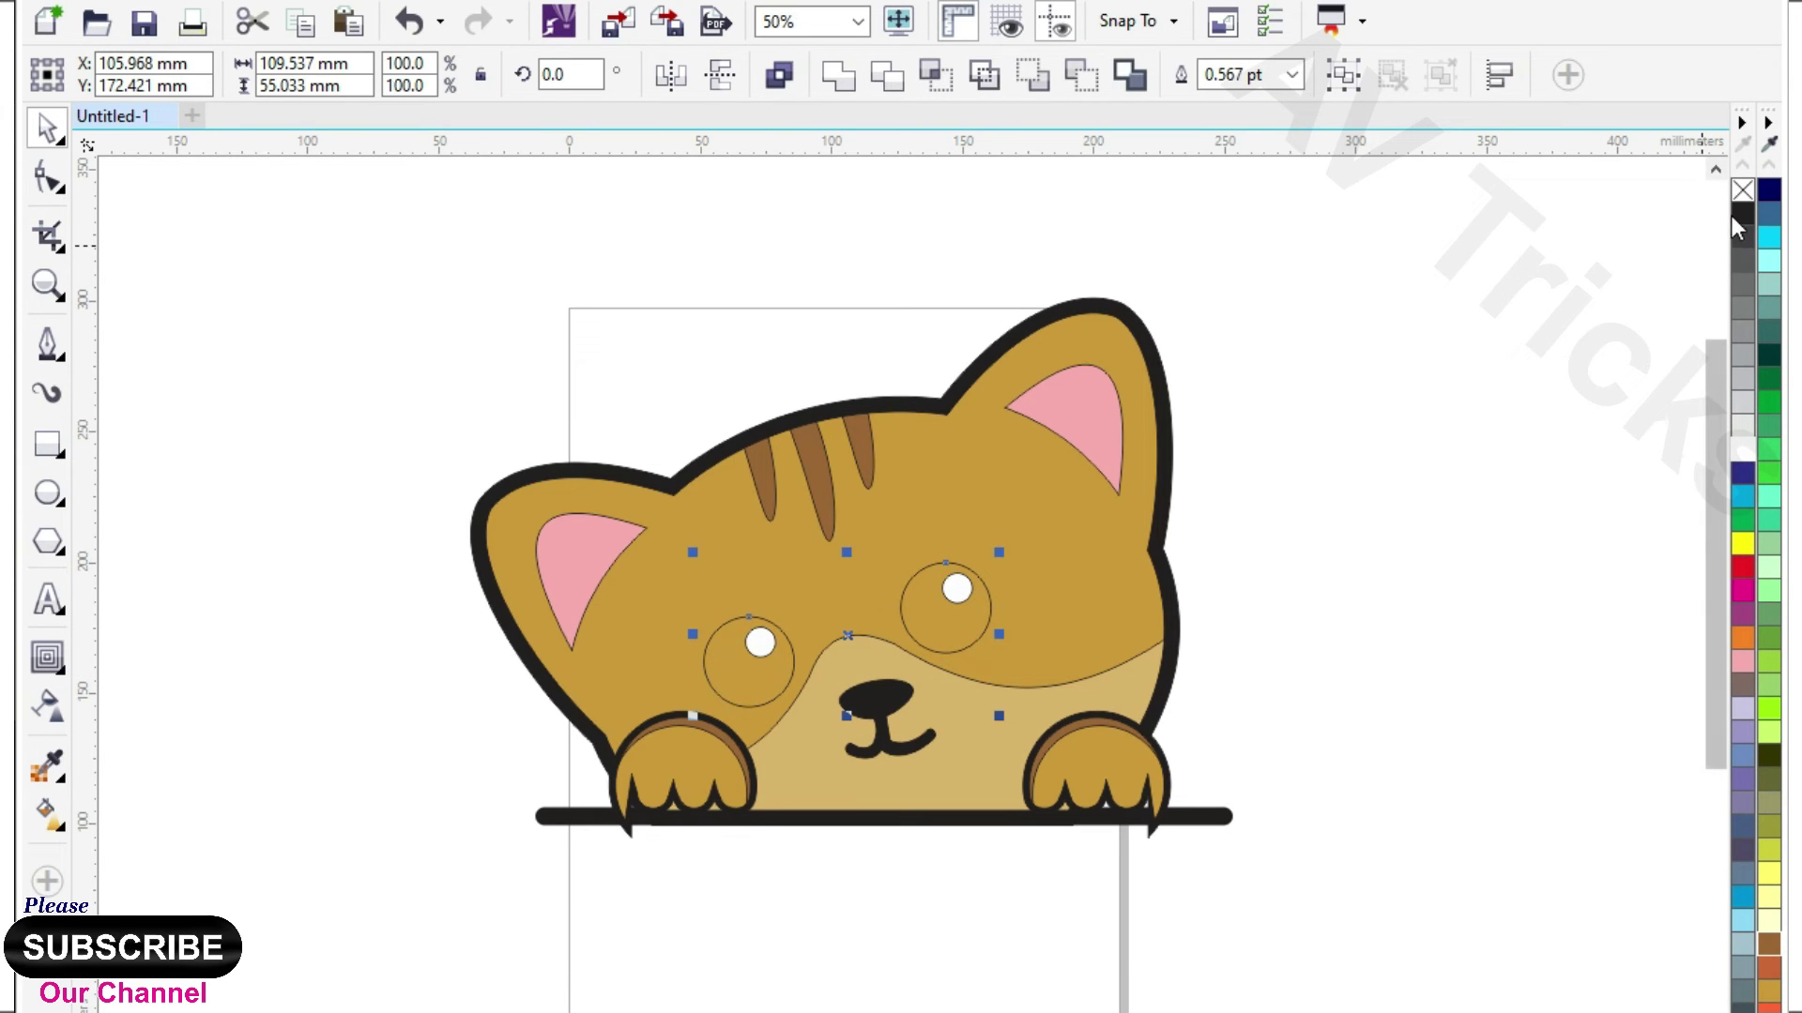
pyautogui.click(1488, 494)
# - Select the whole cat drawing and remove the outlines by setting their width to None
pyautogui.scroll(-2, 1145, 667)
pyautogui.moveTo(732, 346); pyautogui.dragTo(1403, 808)
pyautogui.click(1511, 467)
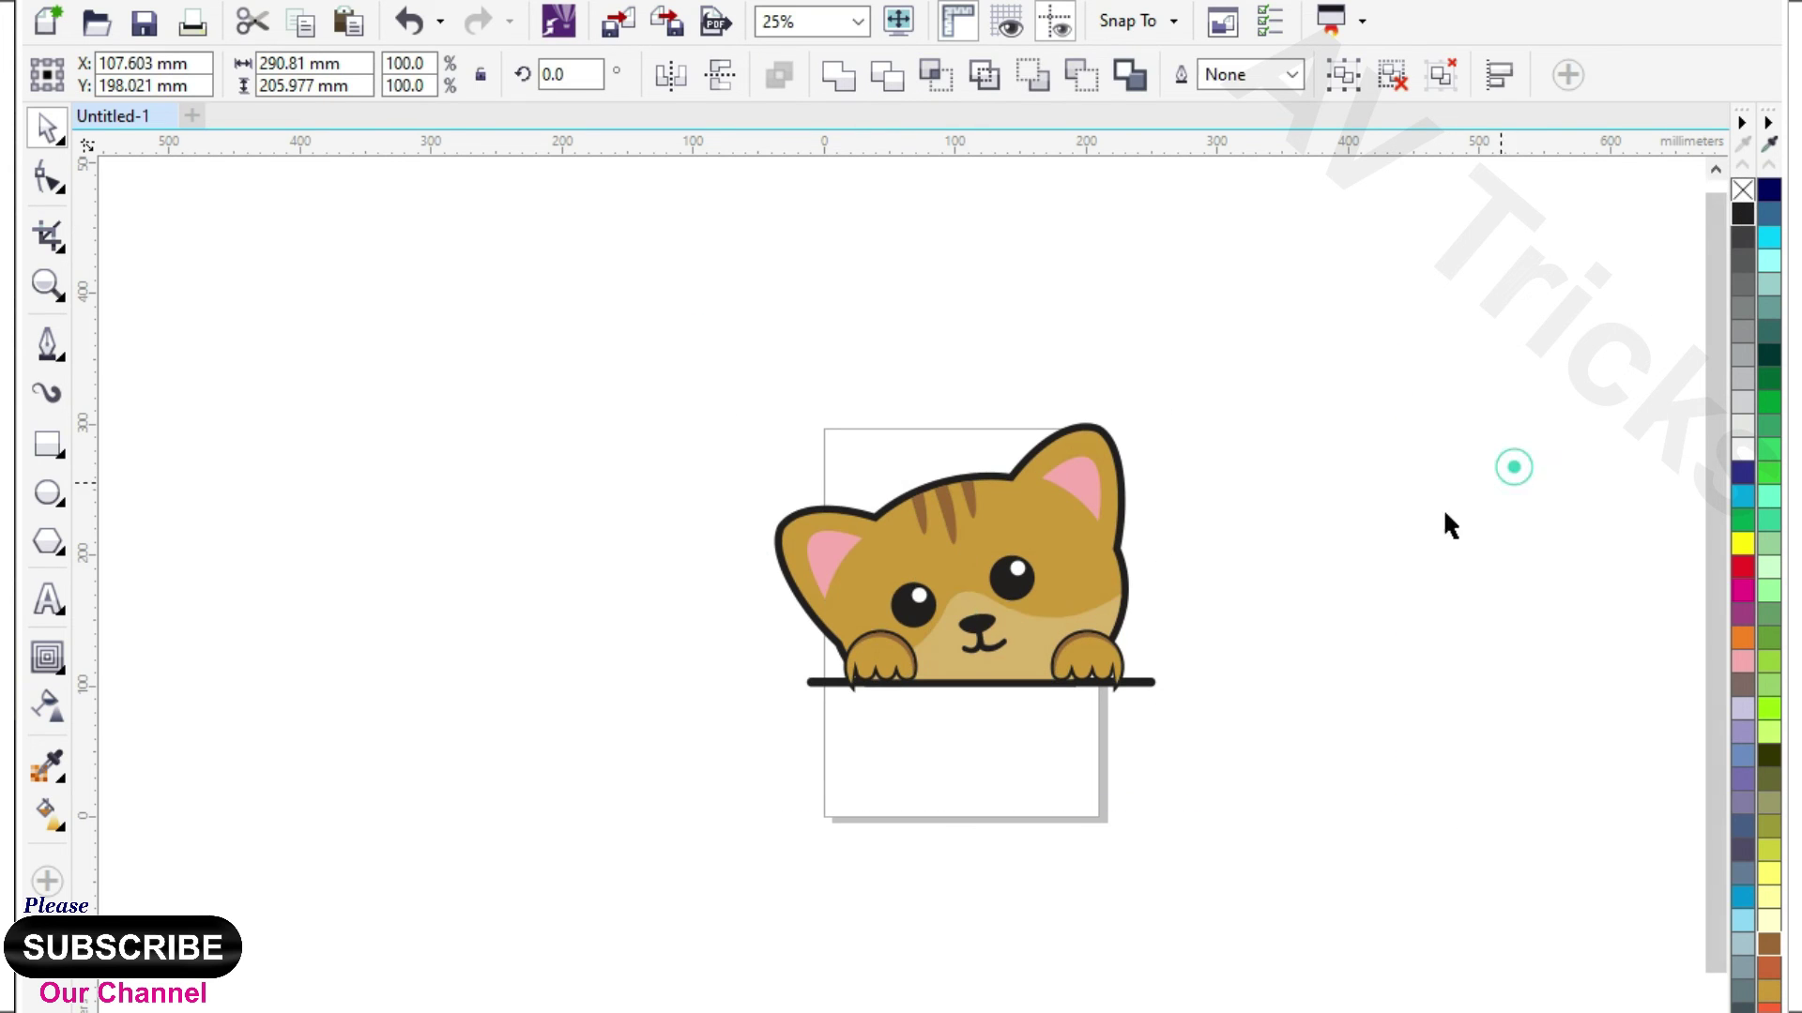
# - Nudge the whole right paw straight down until its toes hang over the black bar
pyautogui.scroll(1, 1047, 557)
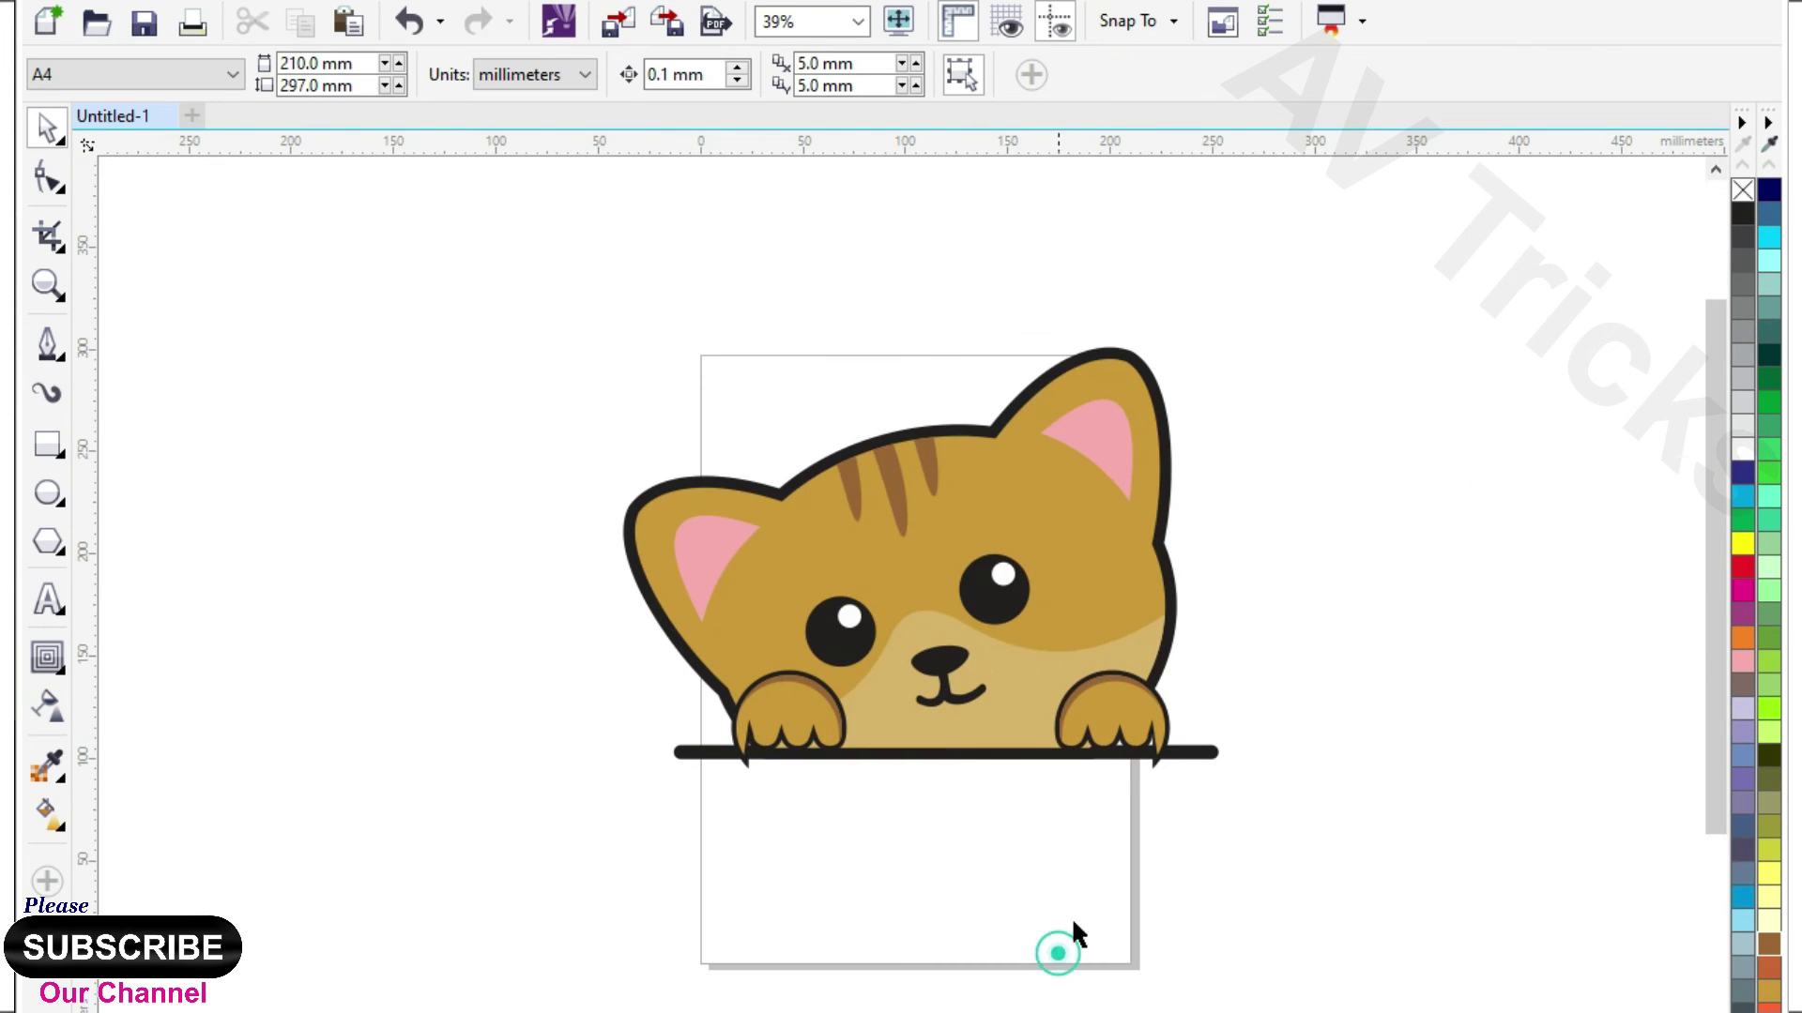
pyautogui.scroll(3, 1090, 756)
pyautogui.moveTo(994, 857); pyautogui.dragTo(1283, 556)
pyautogui.press('Down')
pyautogui.press('Down')
pyautogui.press('Down')
pyautogui.press('Down')
pyautogui.press('Down')
pyautogui.press('Down')
pyautogui.press('Down')
pyautogui.press('Down')
pyautogui.press('Down')
pyautogui.press('Down')
pyautogui.press('Down')
pyautogui.press('Down')
pyautogui.press('Down')
pyautogui.press('Down')
pyautogui.press('Down')
pyautogui.press('Down')
pyautogui.press('Down')
pyautogui.press('Down')
pyautogui.press('Down')
pyautogui.press('Down')
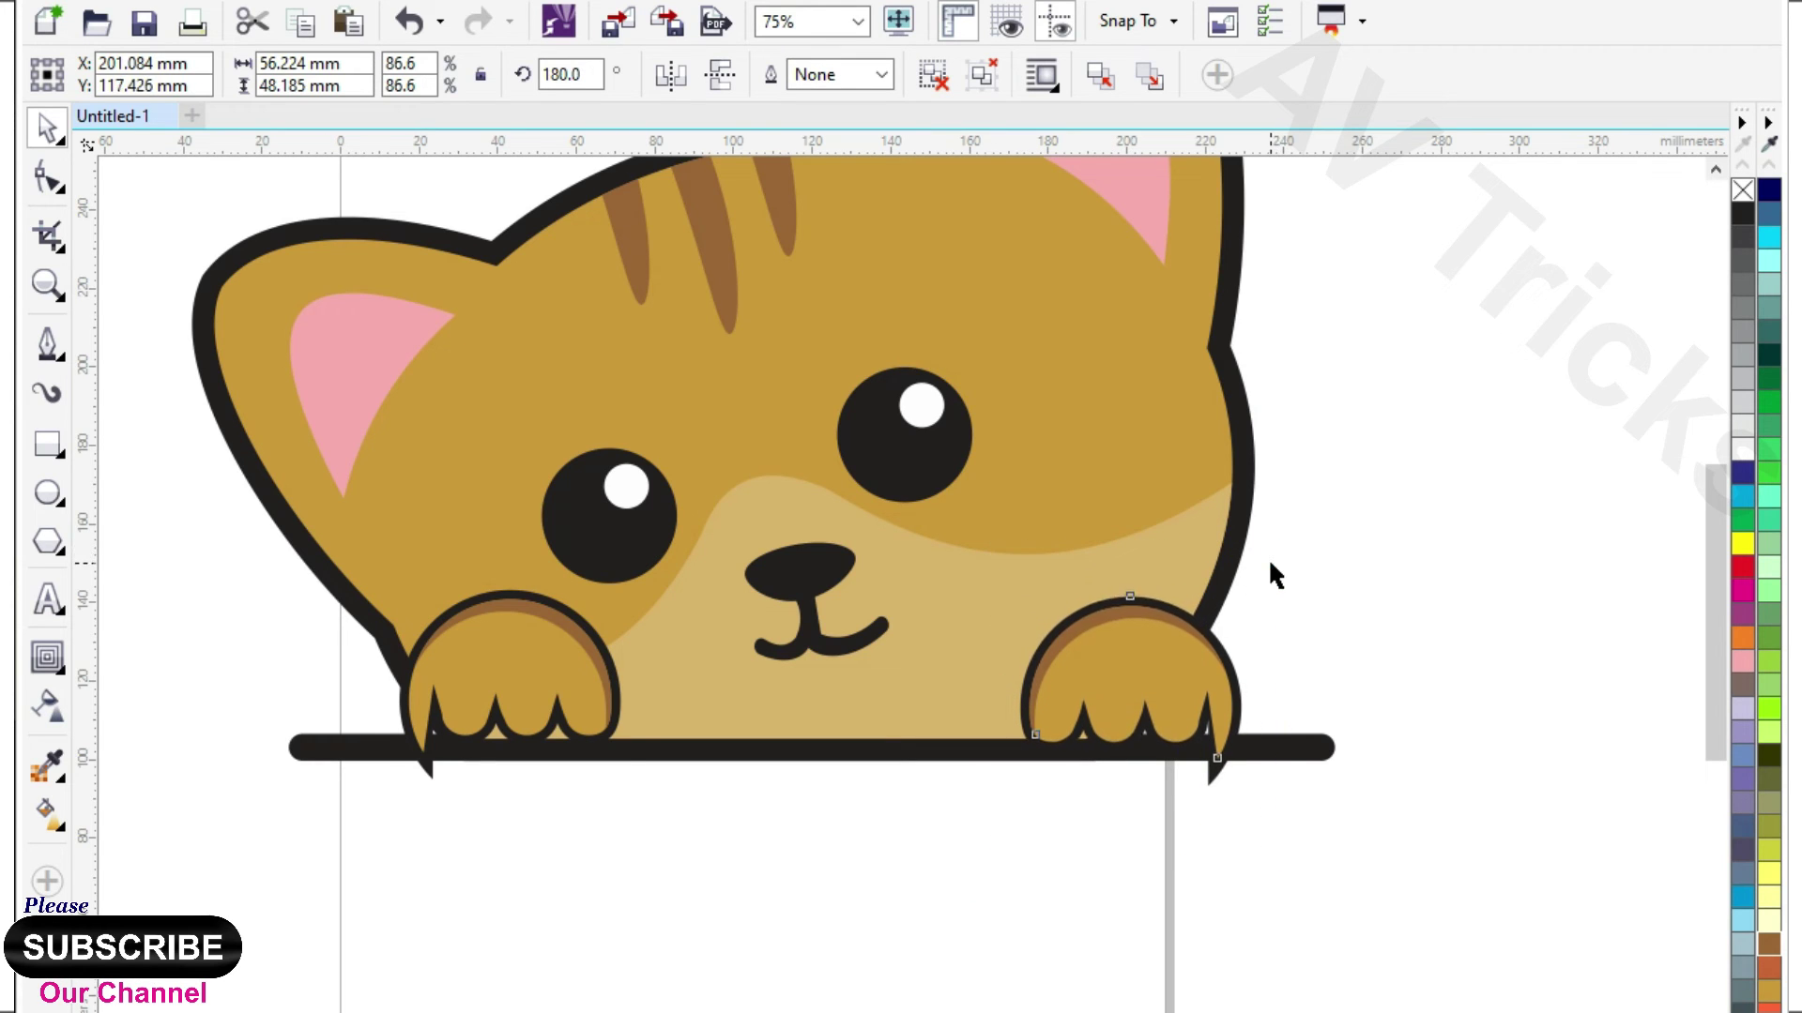
pyautogui.press('Down')
pyautogui.press('Down')
pyautogui.press('Down')
pyautogui.press('Down')
pyautogui.press('Down')
pyautogui.press('Down')
pyautogui.press('Down')
pyautogui.press('Down')
pyautogui.press('Down')
pyautogui.press('Down')
pyautogui.press('Down')
pyautogui.press('Down')
pyautogui.press('Down')
pyautogui.press('Down')
pyautogui.press('Down')
pyautogui.press('Down')
pyautogui.press('Down')
pyautogui.press('Down')
pyautogui.press('Down')
pyautogui.press('Down')
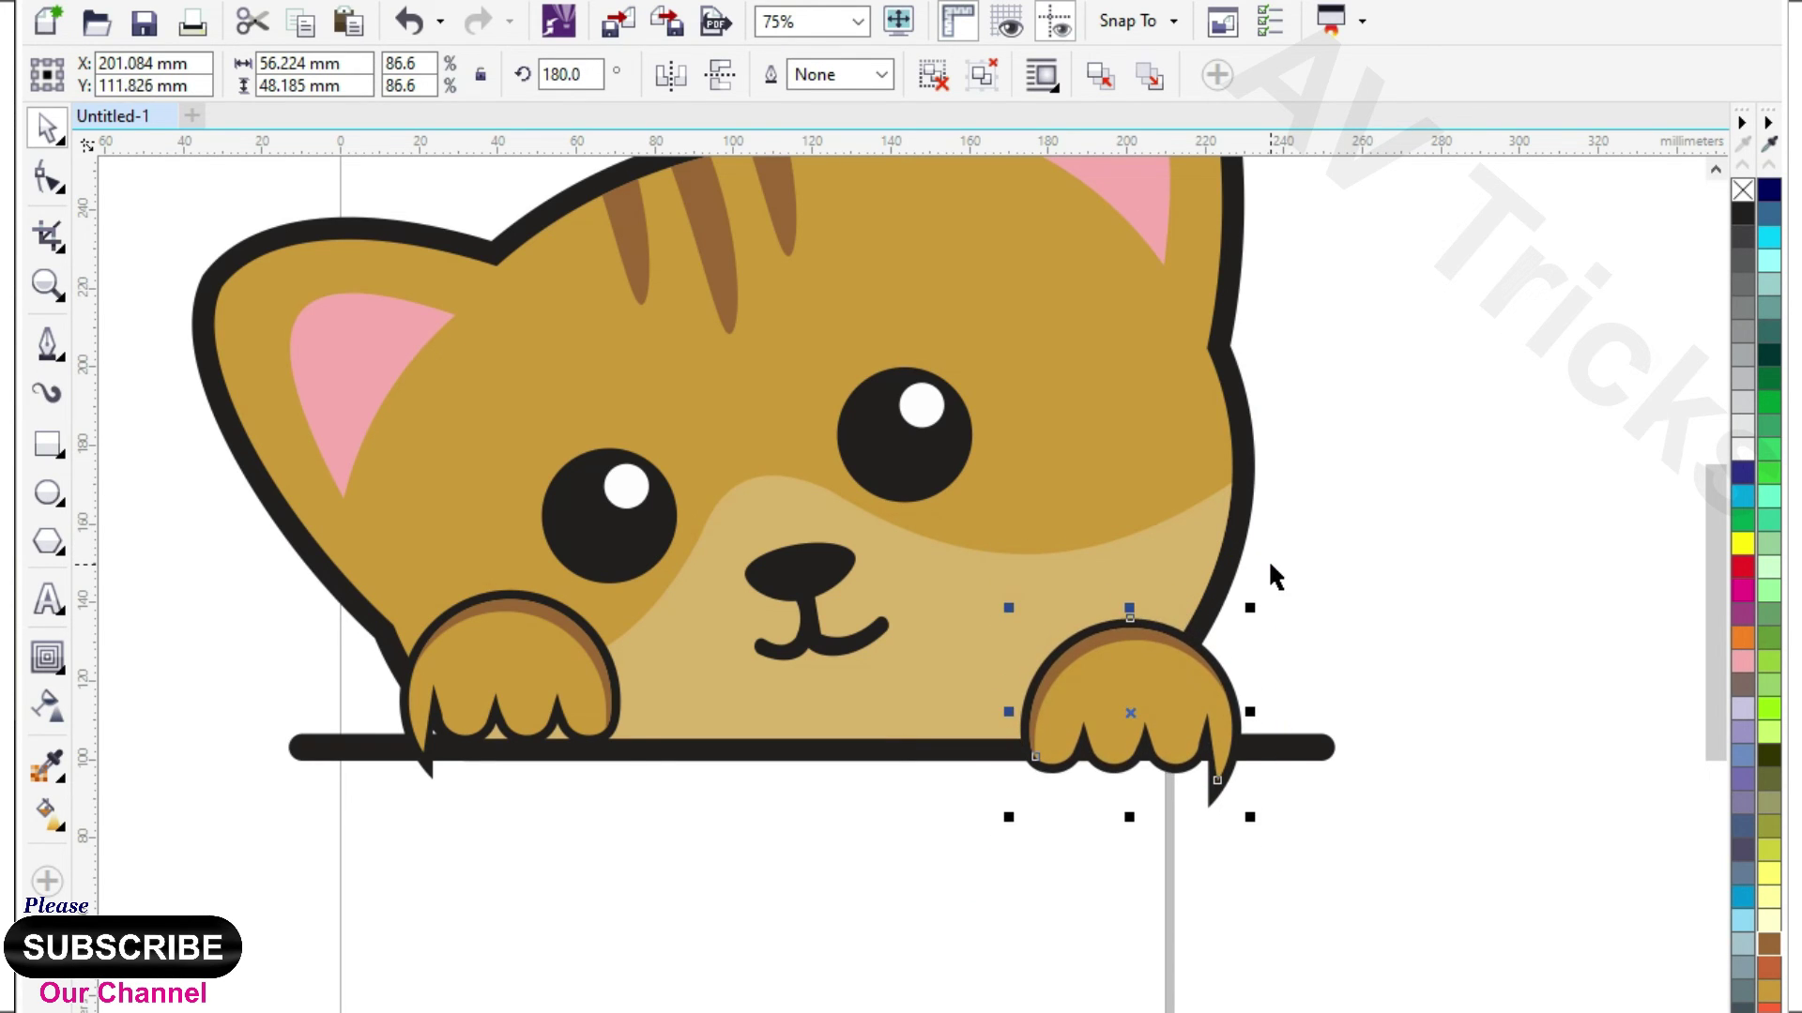
pyautogui.press('Down')
pyautogui.press('Down')
pyautogui.press('Down')
pyautogui.press('Down')
pyautogui.press('Down')
pyautogui.press('Down')
pyautogui.press('Down')
pyautogui.press('Down')
pyautogui.press('Down')
pyautogui.press('Down')
pyautogui.press('Down')
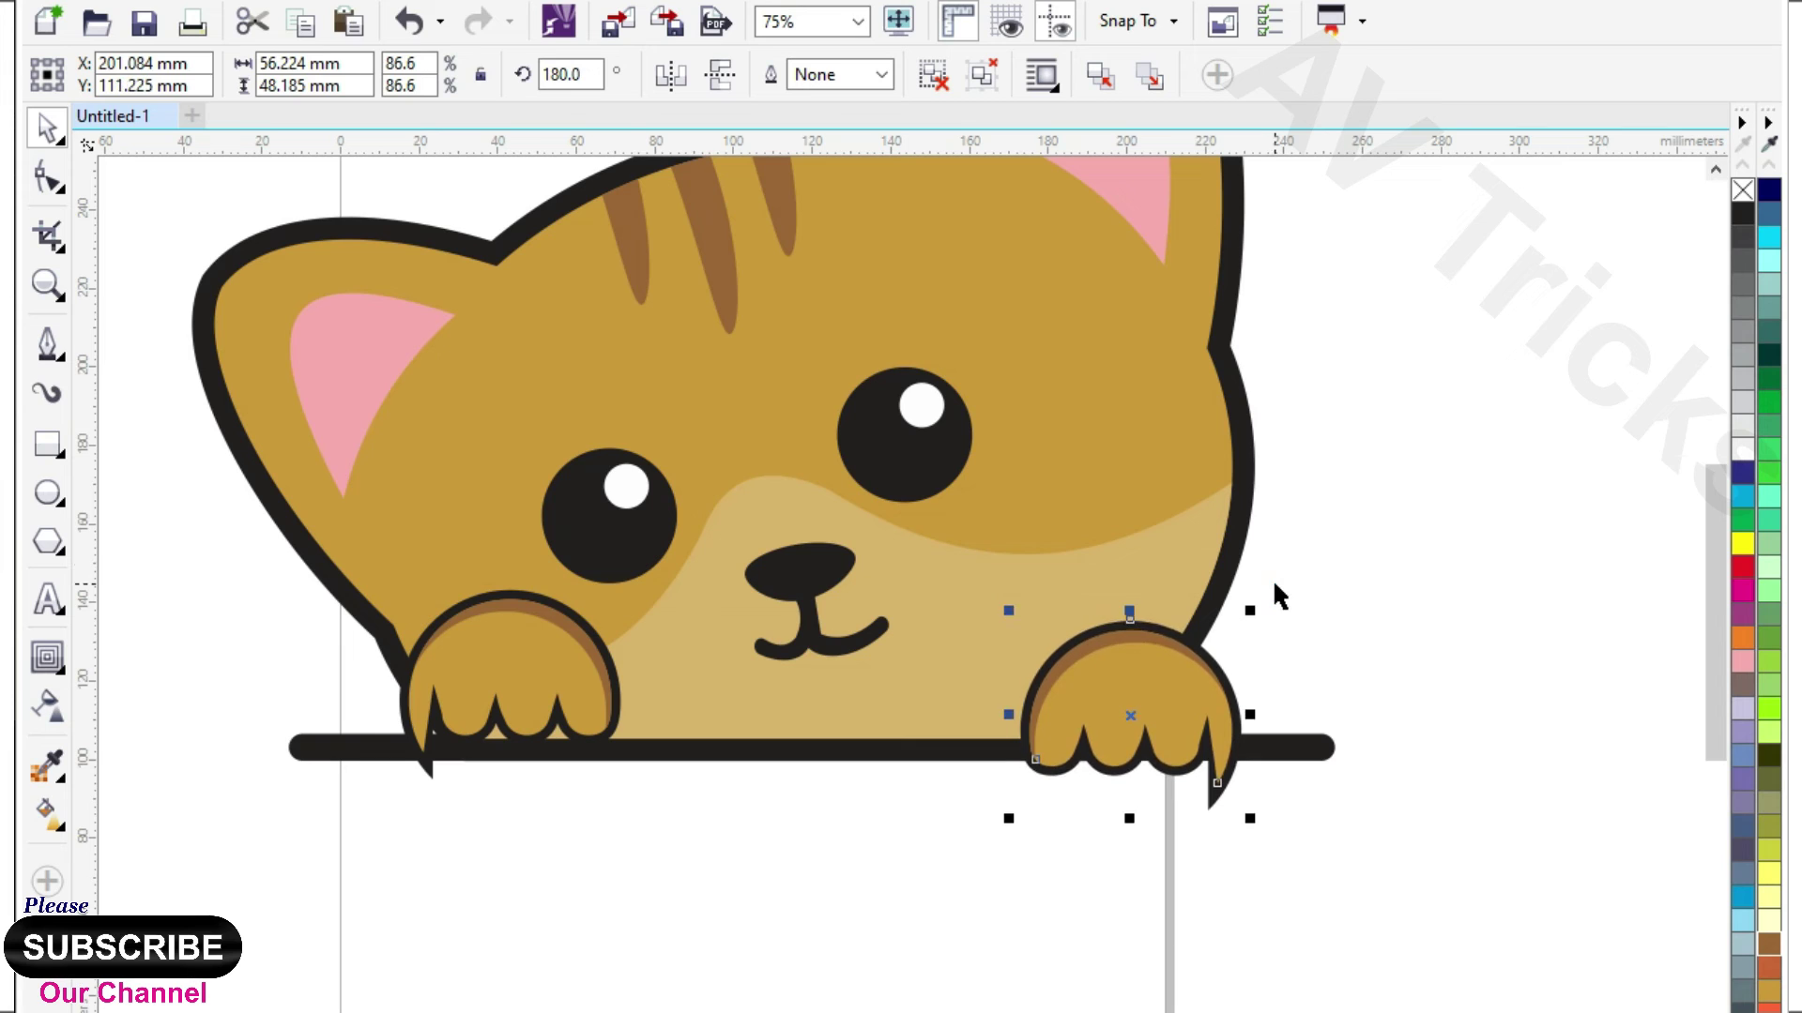
# - Nudge the whole left paw straight down until its toes hang over the bar, about level with the right paw
pyautogui.moveTo(363, 854); pyautogui.dragTo(676, 563)
pyautogui.press('Down')
pyautogui.press('Down')
pyautogui.press('Down')
pyautogui.press('Down')
pyautogui.press('Down')
pyautogui.press('Down')
pyautogui.press('Down')
pyautogui.press('Down')
pyautogui.press('Down')
pyautogui.press('Down')
pyautogui.press('Down')
pyautogui.press('Down')
pyautogui.press('Down')
pyautogui.press('Down')
pyautogui.press('Down')
pyautogui.press('Down')
pyautogui.press('Down')
pyautogui.press('Down')
pyautogui.press('Down')
pyautogui.press('Down')
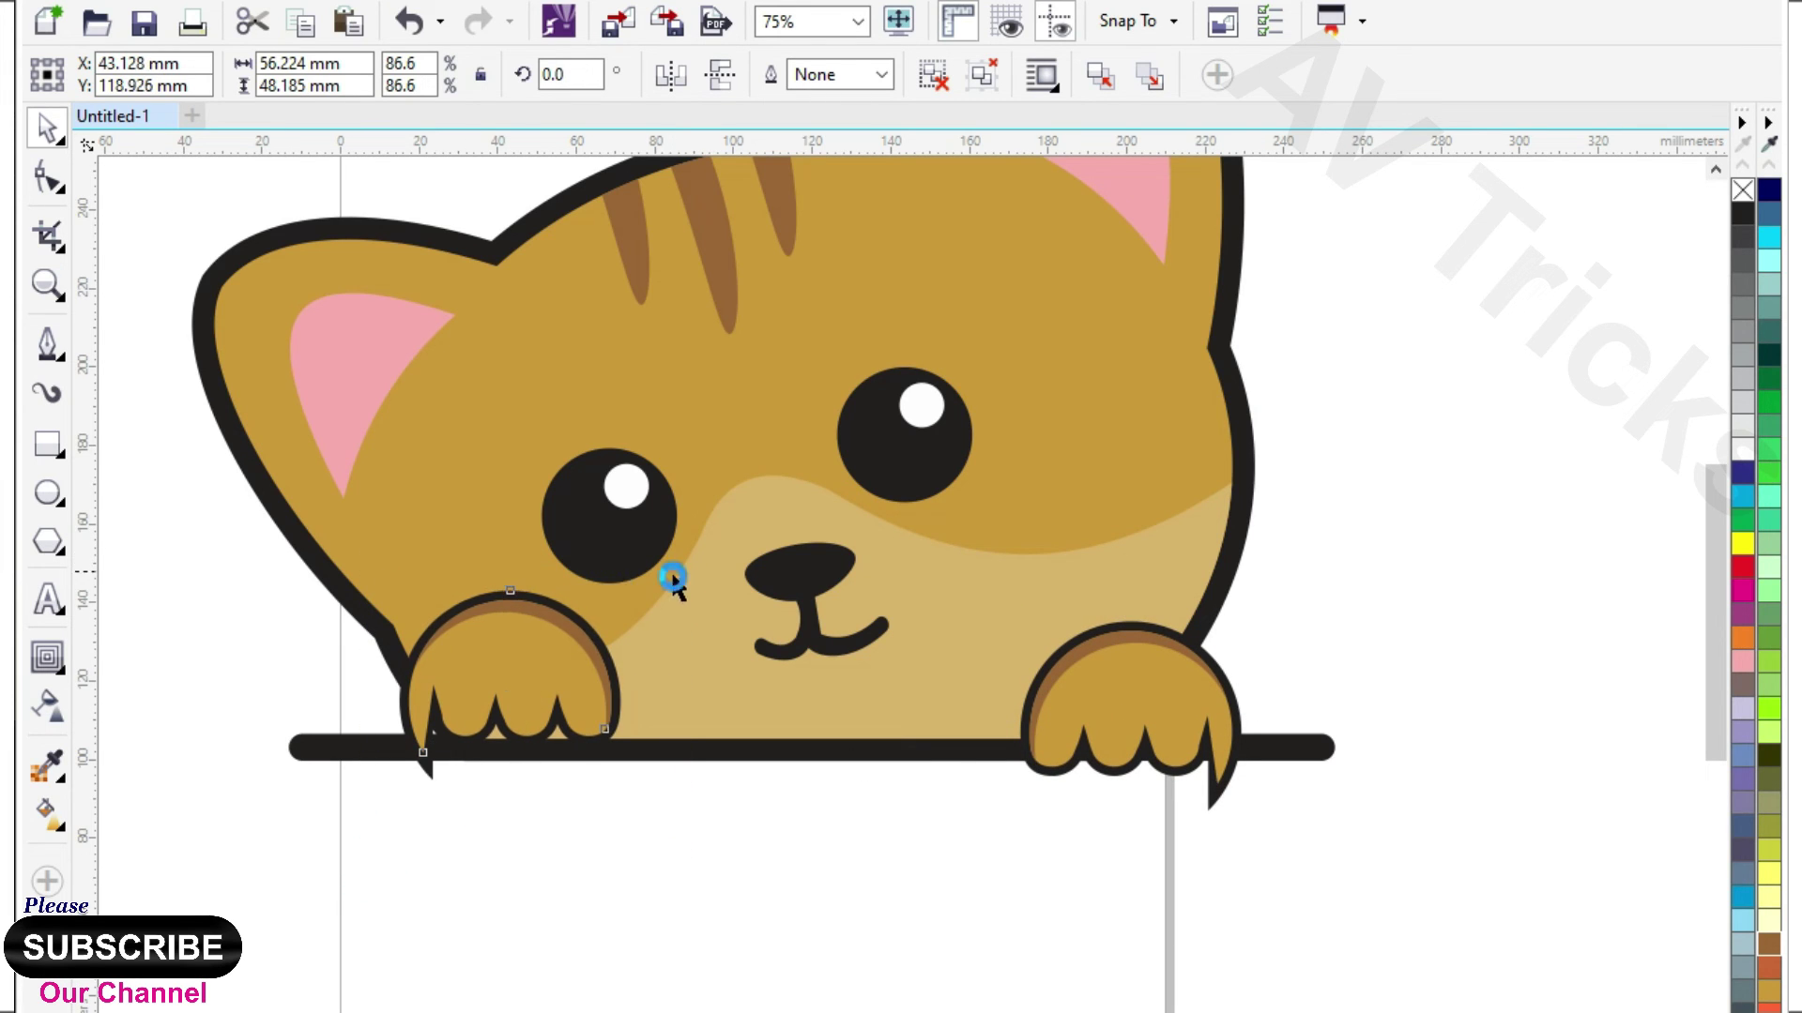
pyautogui.press('Down')
pyautogui.press('Down')
pyautogui.press('Down')
pyautogui.press('Down')
pyautogui.press('Down')
pyautogui.press('Down')
pyautogui.press('Down')
pyautogui.press('Down')
pyautogui.press('Down')
pyautogui.press('Down')
pyautogui.press('Down')
pyautogui.press('Down')
pyautogui.press('Down')
pyautogui.press('Down')
pyautogui.press('Down')
pyautogui.press('Down')
pyautogui.press('Down')
pyautogui.press('Down')
pyautogui.press('Down')
pyautogui.press('Down')
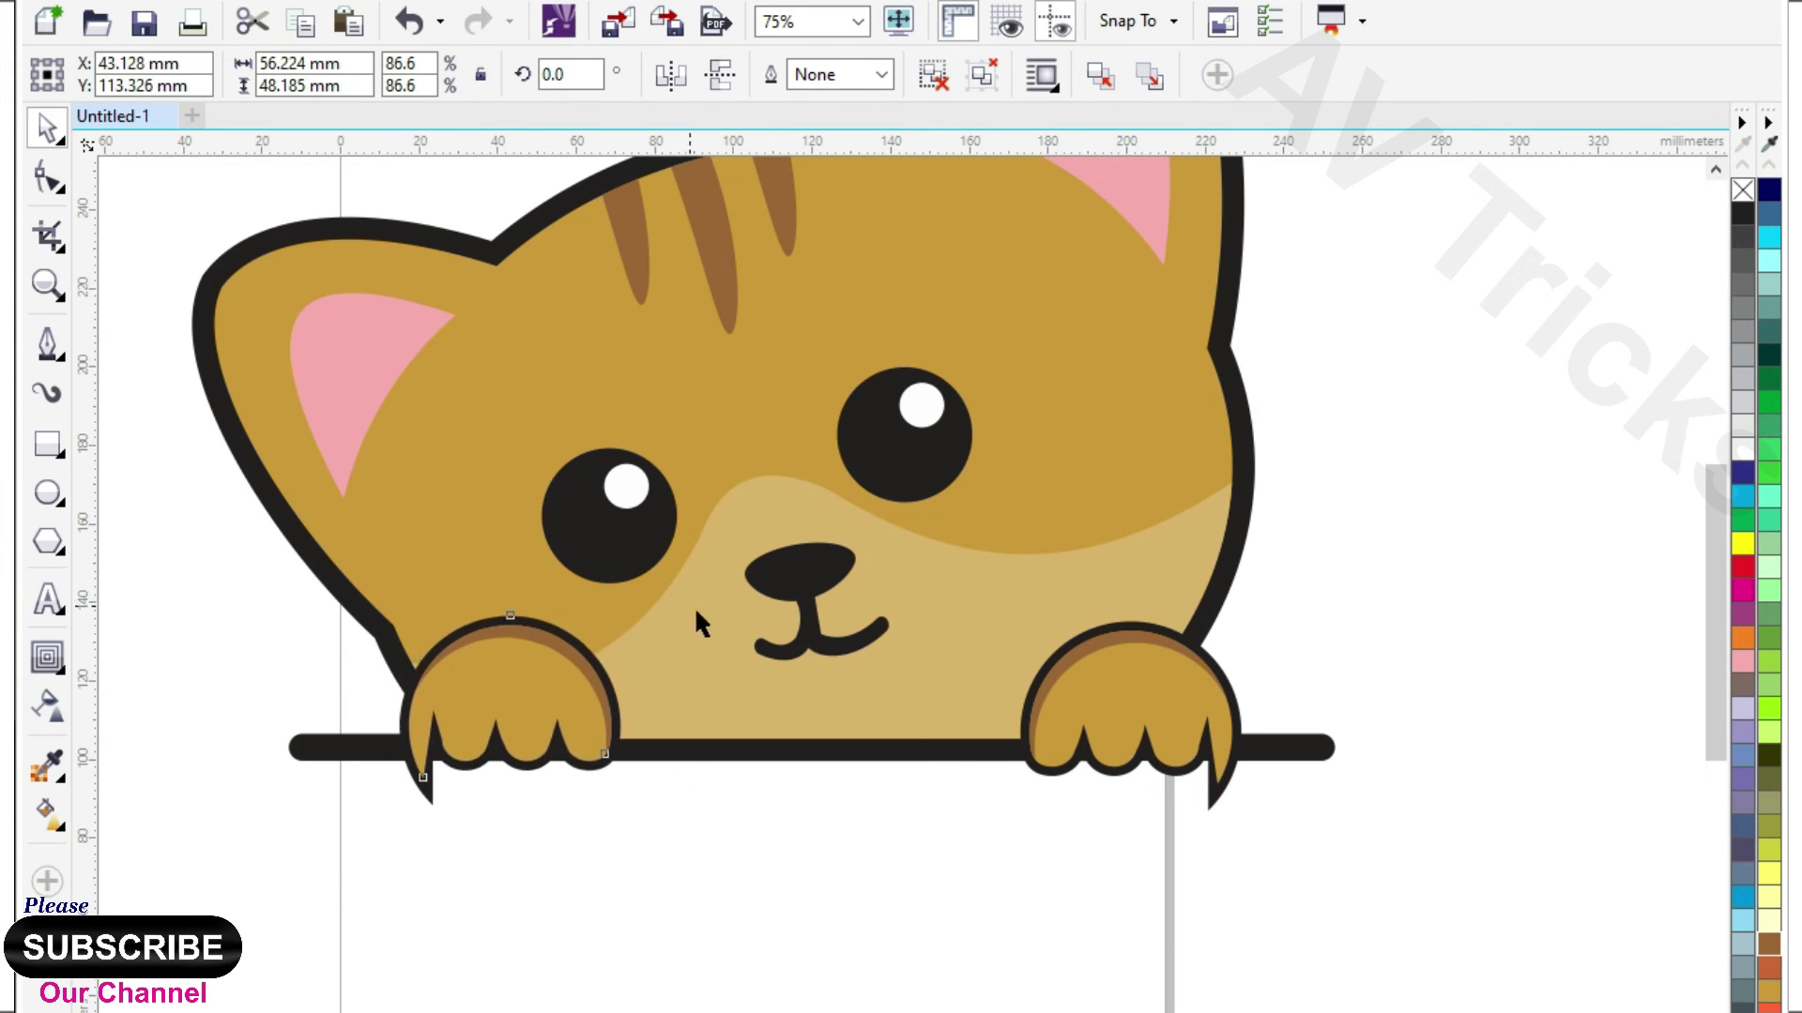
pyautogui.press('Down')
pyautogui.press('Down')
pyautogui.press('Down')
pyautogui.press('Down')
pyautogui.press('Down')
pyautogui.press('Down')
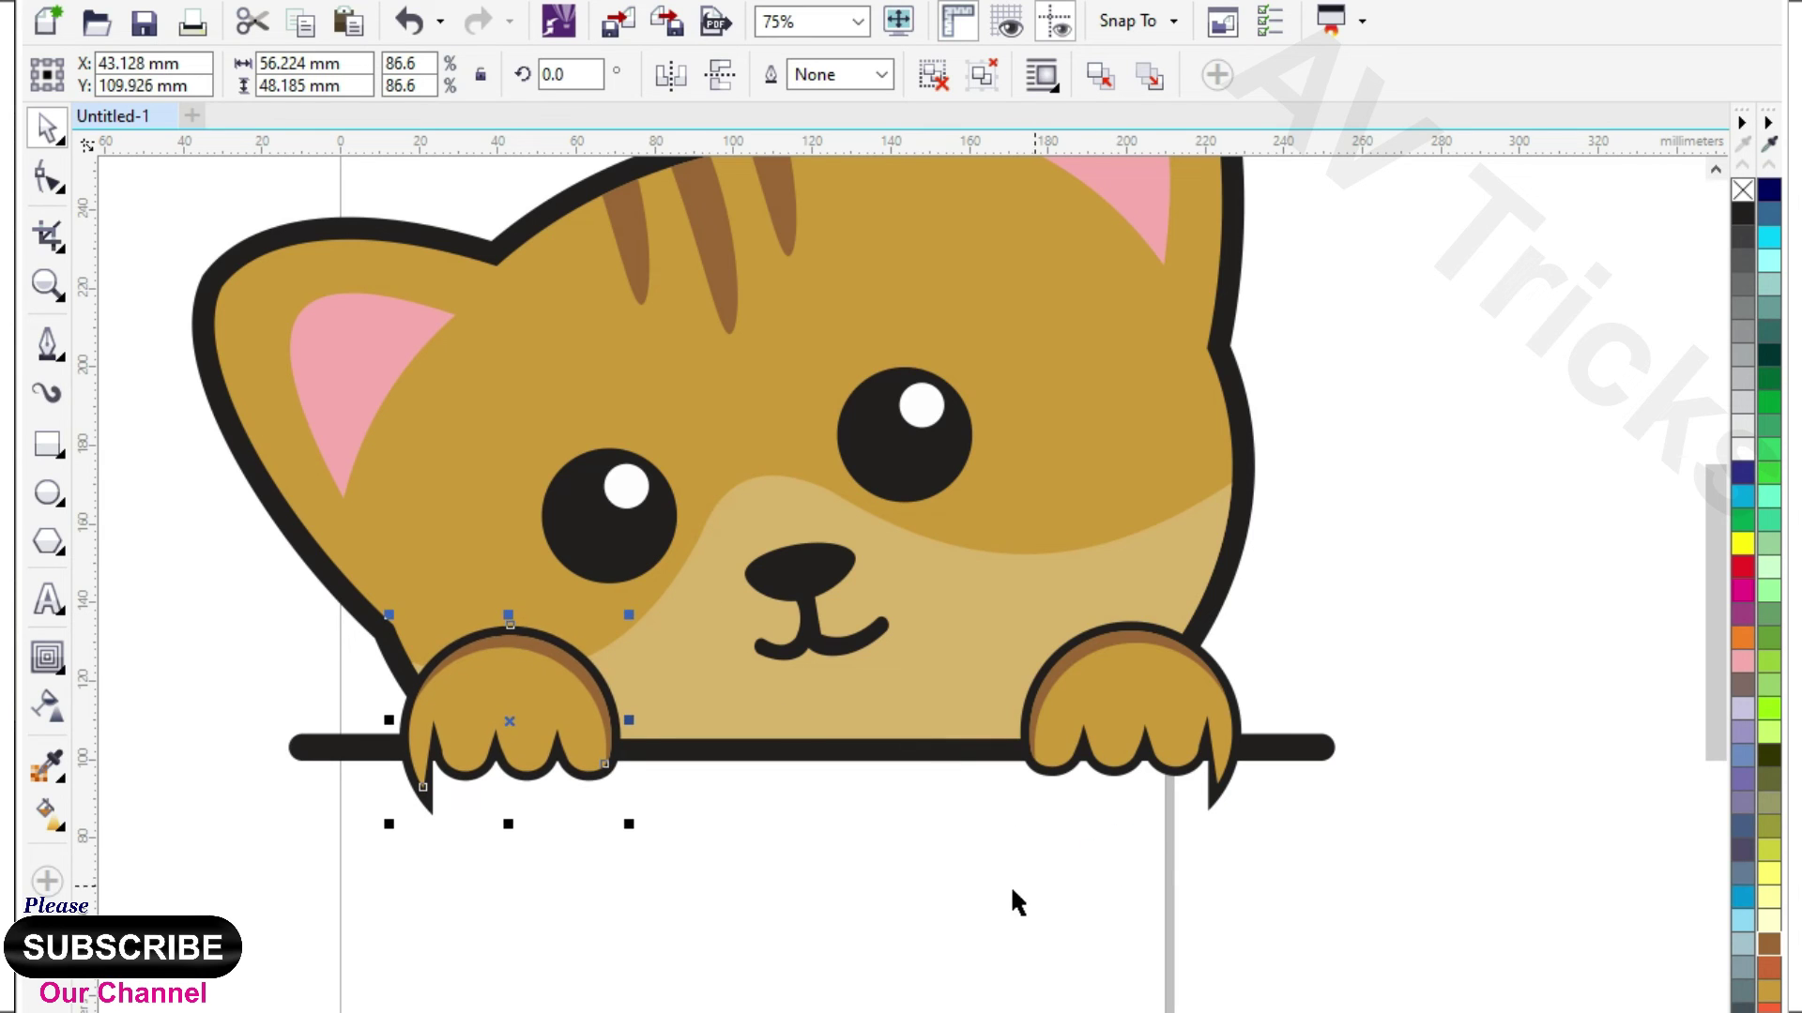
pyautogui.press('Down')
pyautogui.click(1025, 893)
pyautogui.scroll(-3, 912, 894)
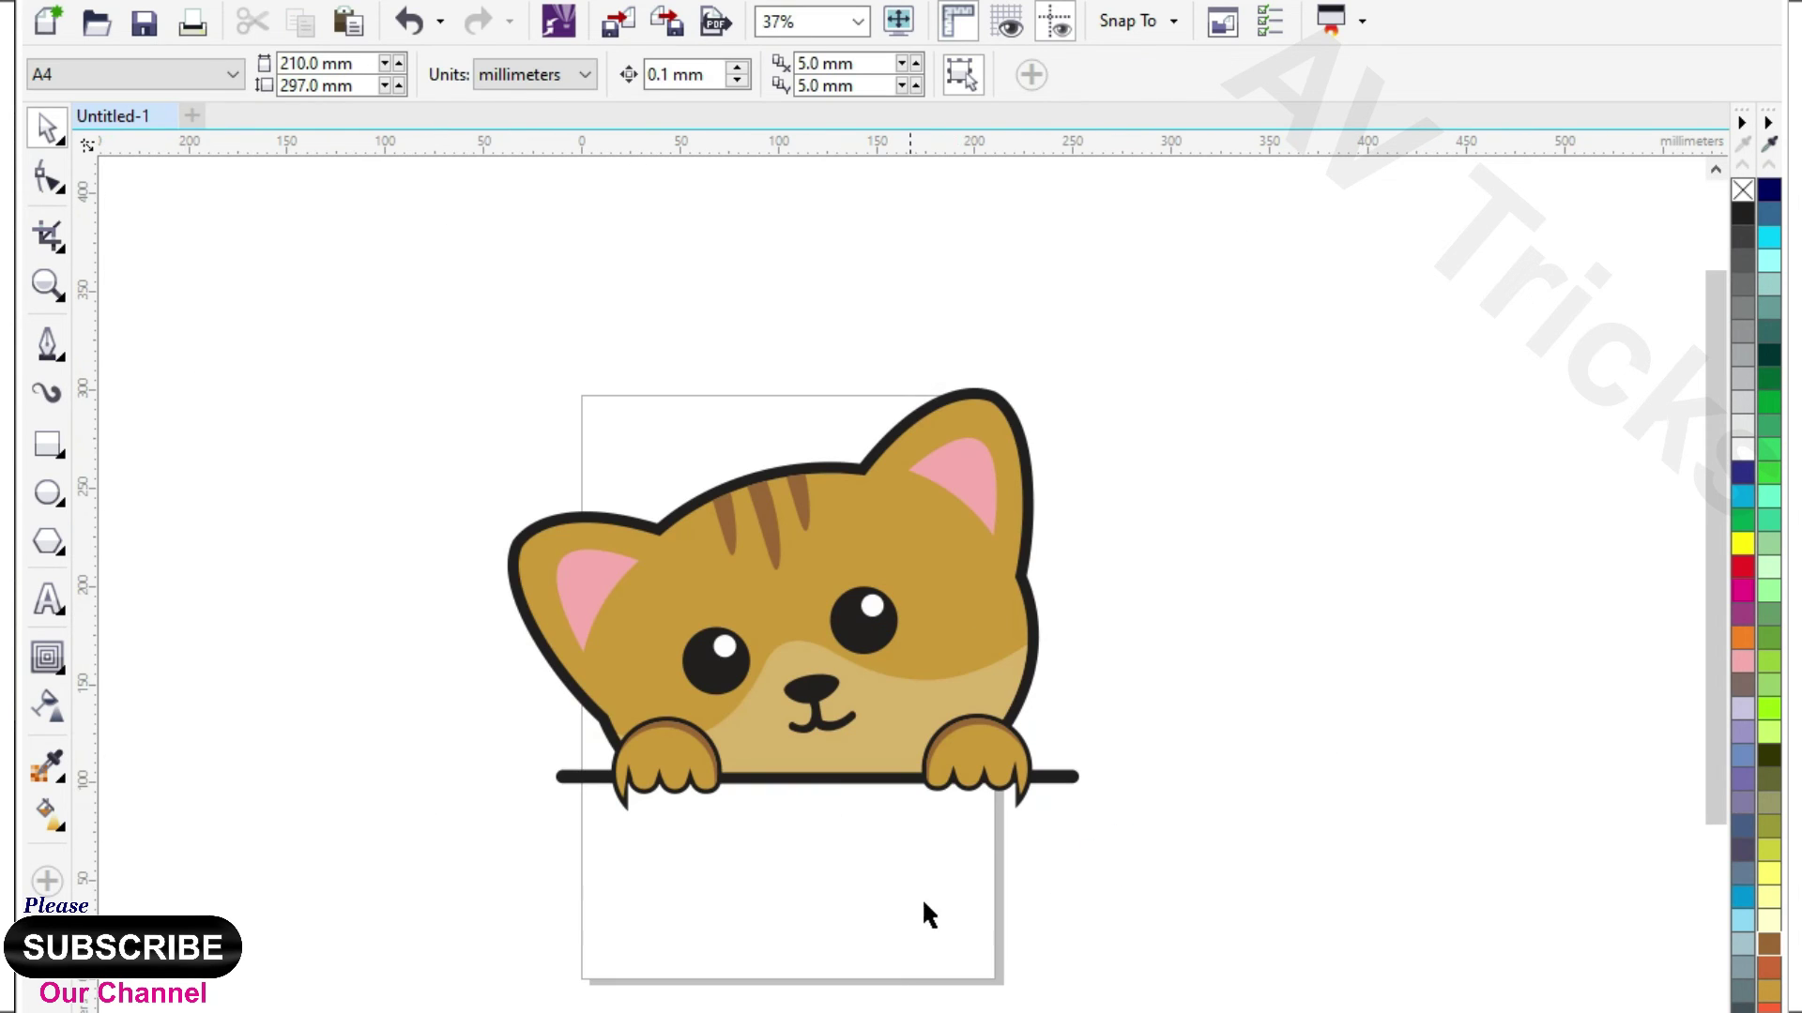
# - Draw a rectangle about 16 × 20 mm over the pointed outer tip of the right paw, starting at the bar's upper edge
pyautogui.scroll(2, 963, 802)
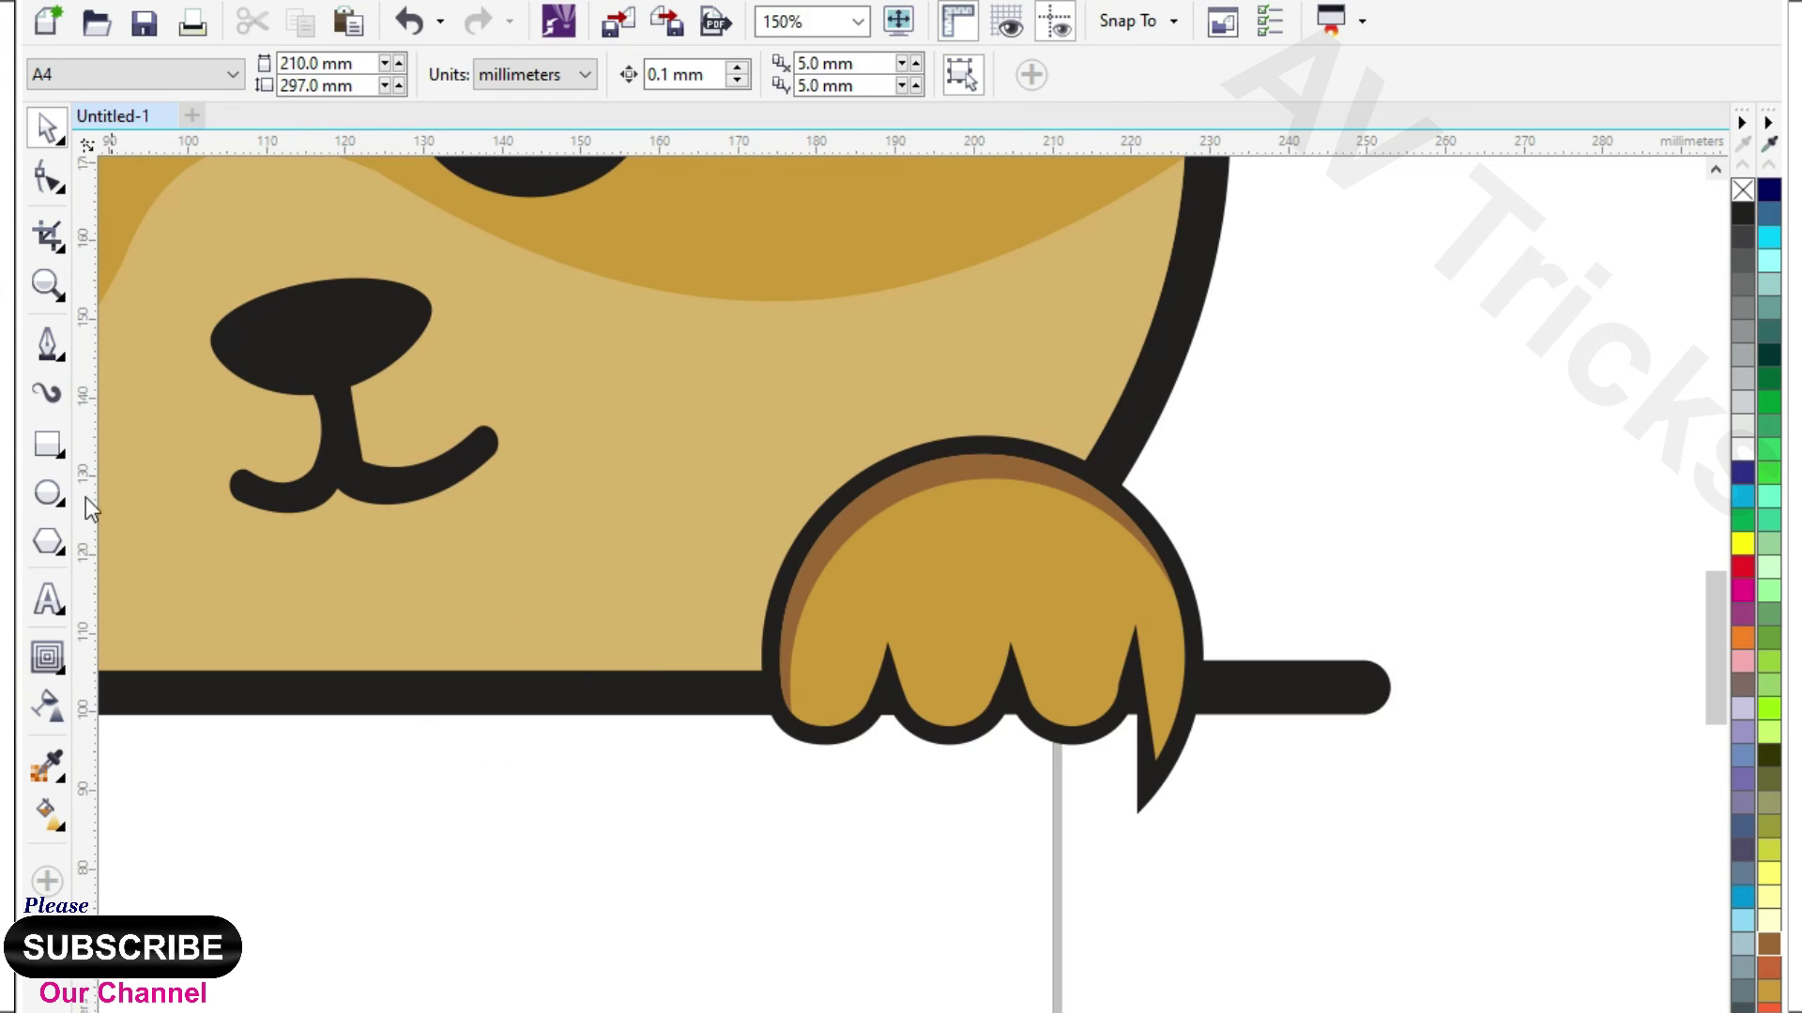
pyautogui.click(47, 443)
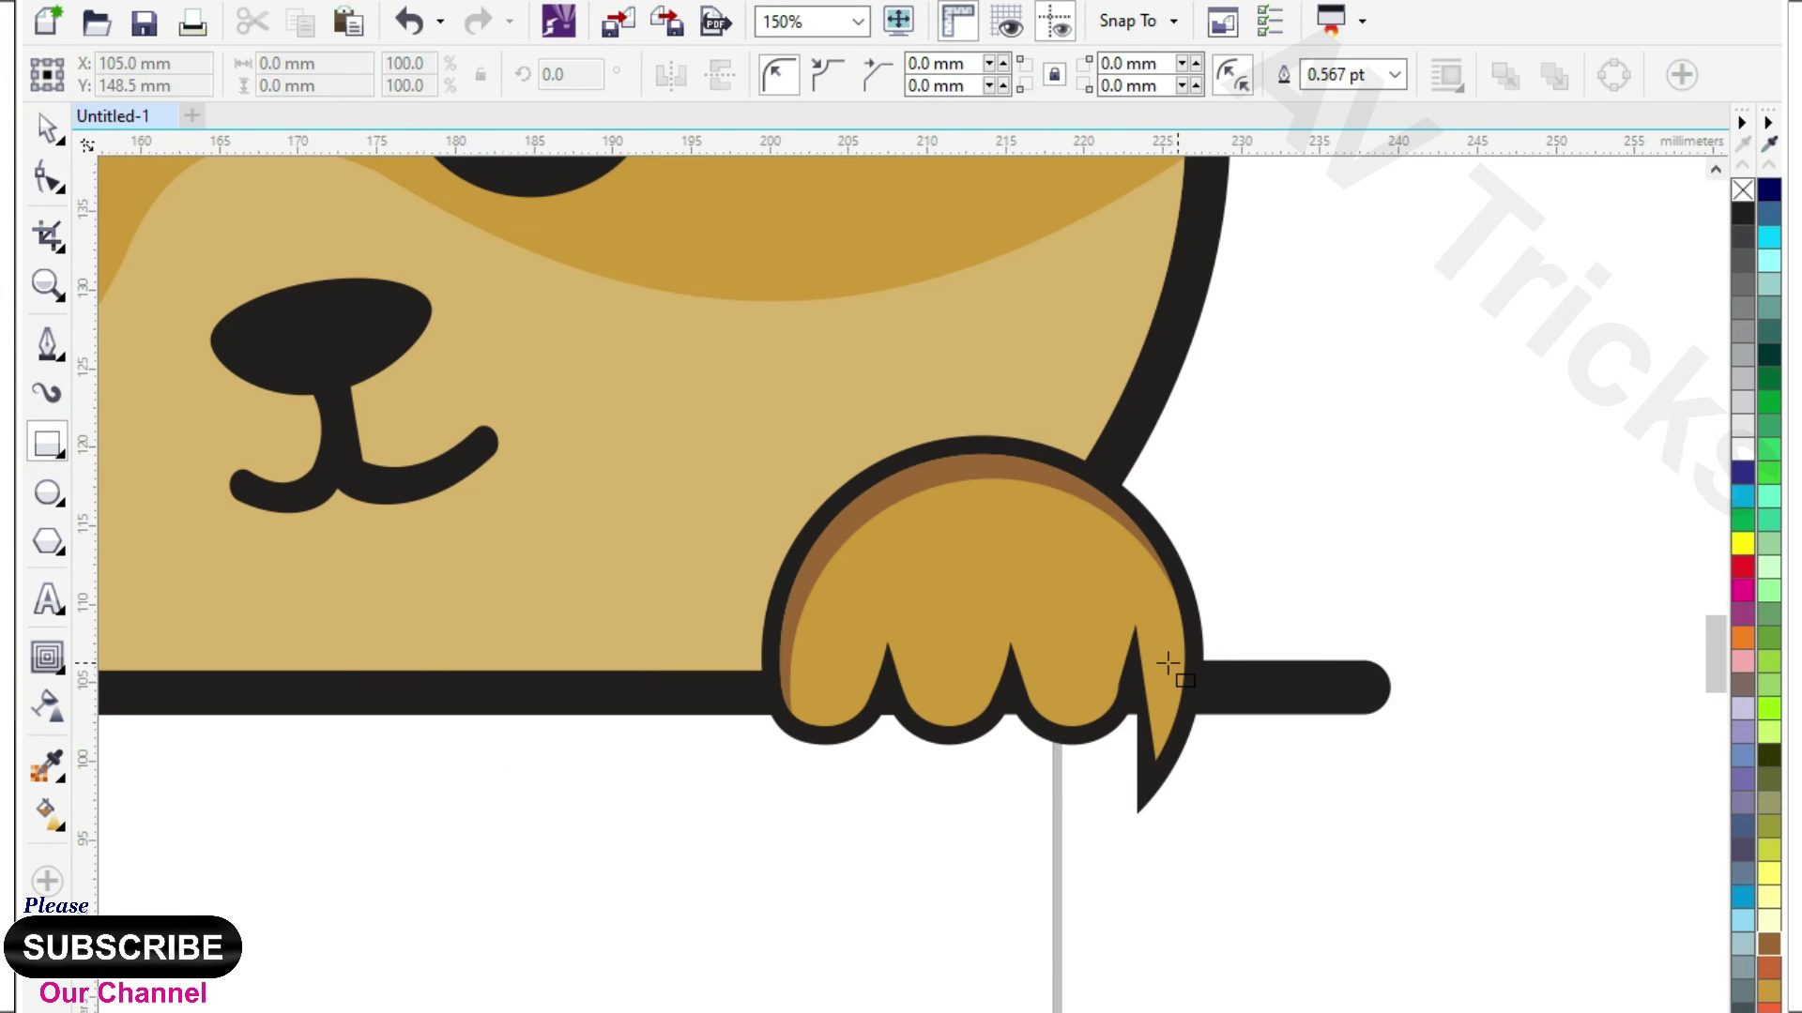
pyautogui.scroll(1, 1168, 657)
pyautogui.moveTo(1344, 654); pyautogui.dragTo(1095, 736)
pyautogui.click(49, 128)
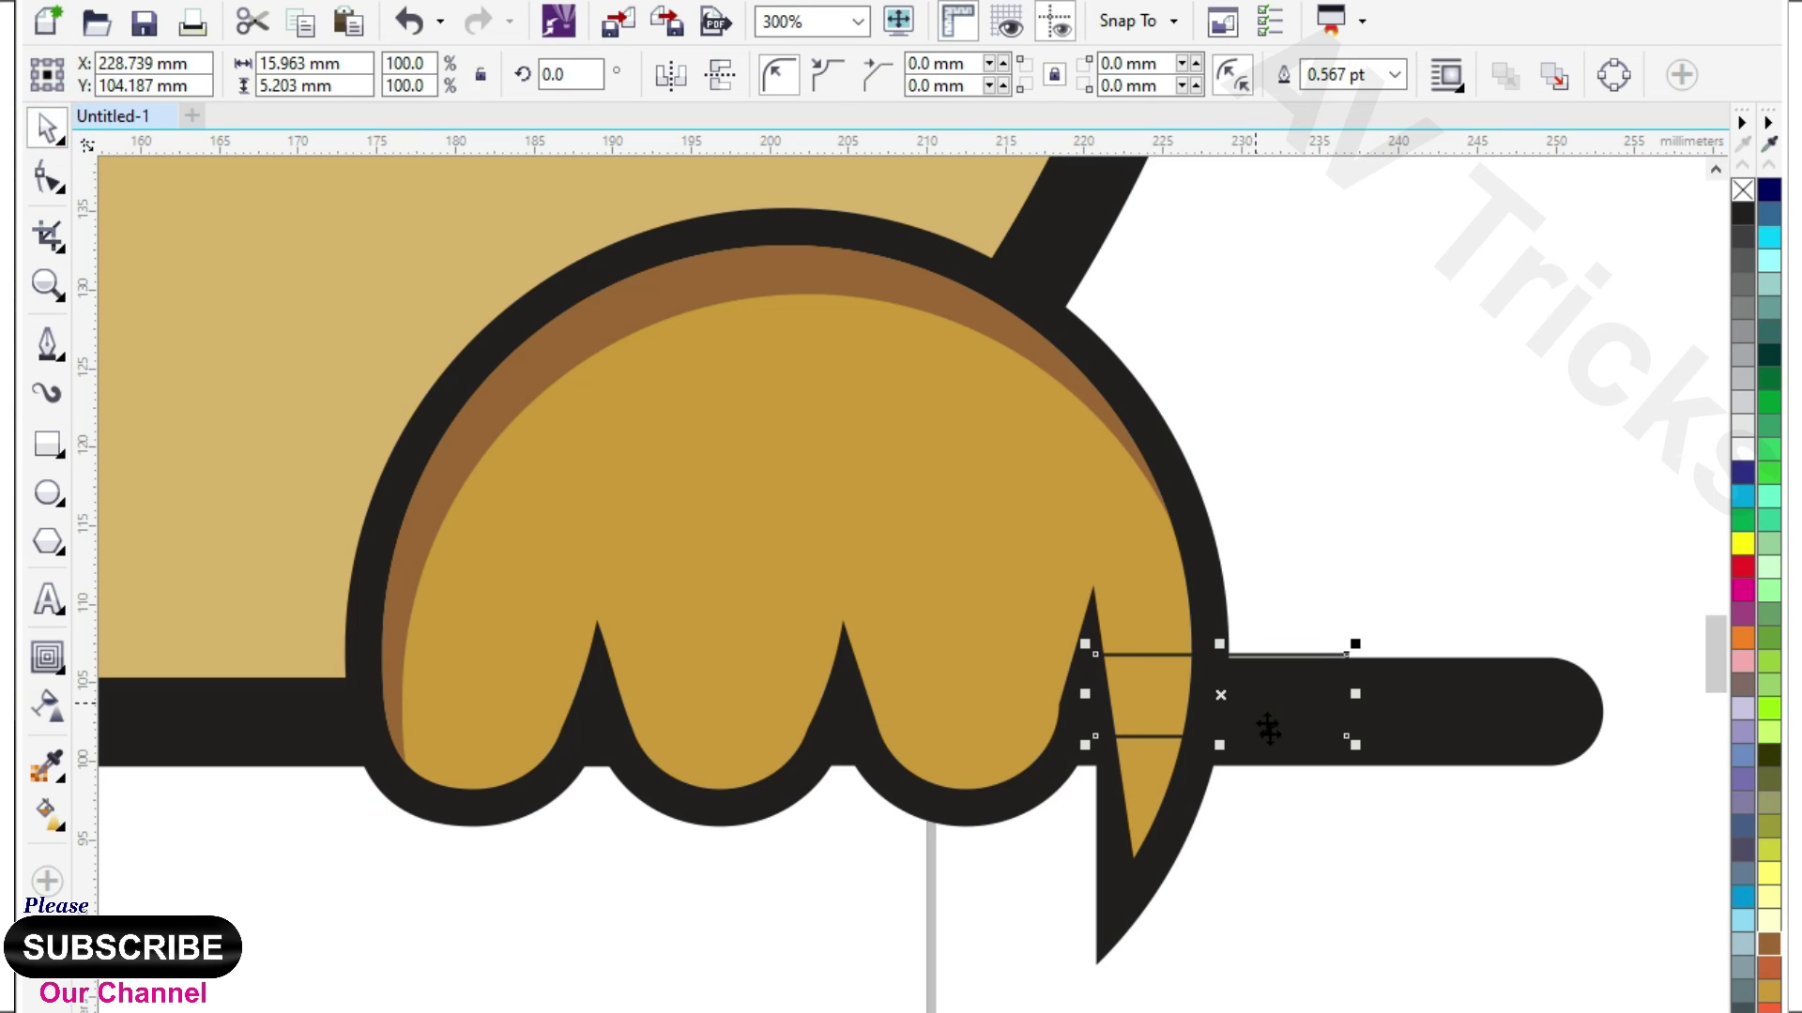
pyautogui.moveTo(1210, 751); pyautogui.dragTo(1184, 976)
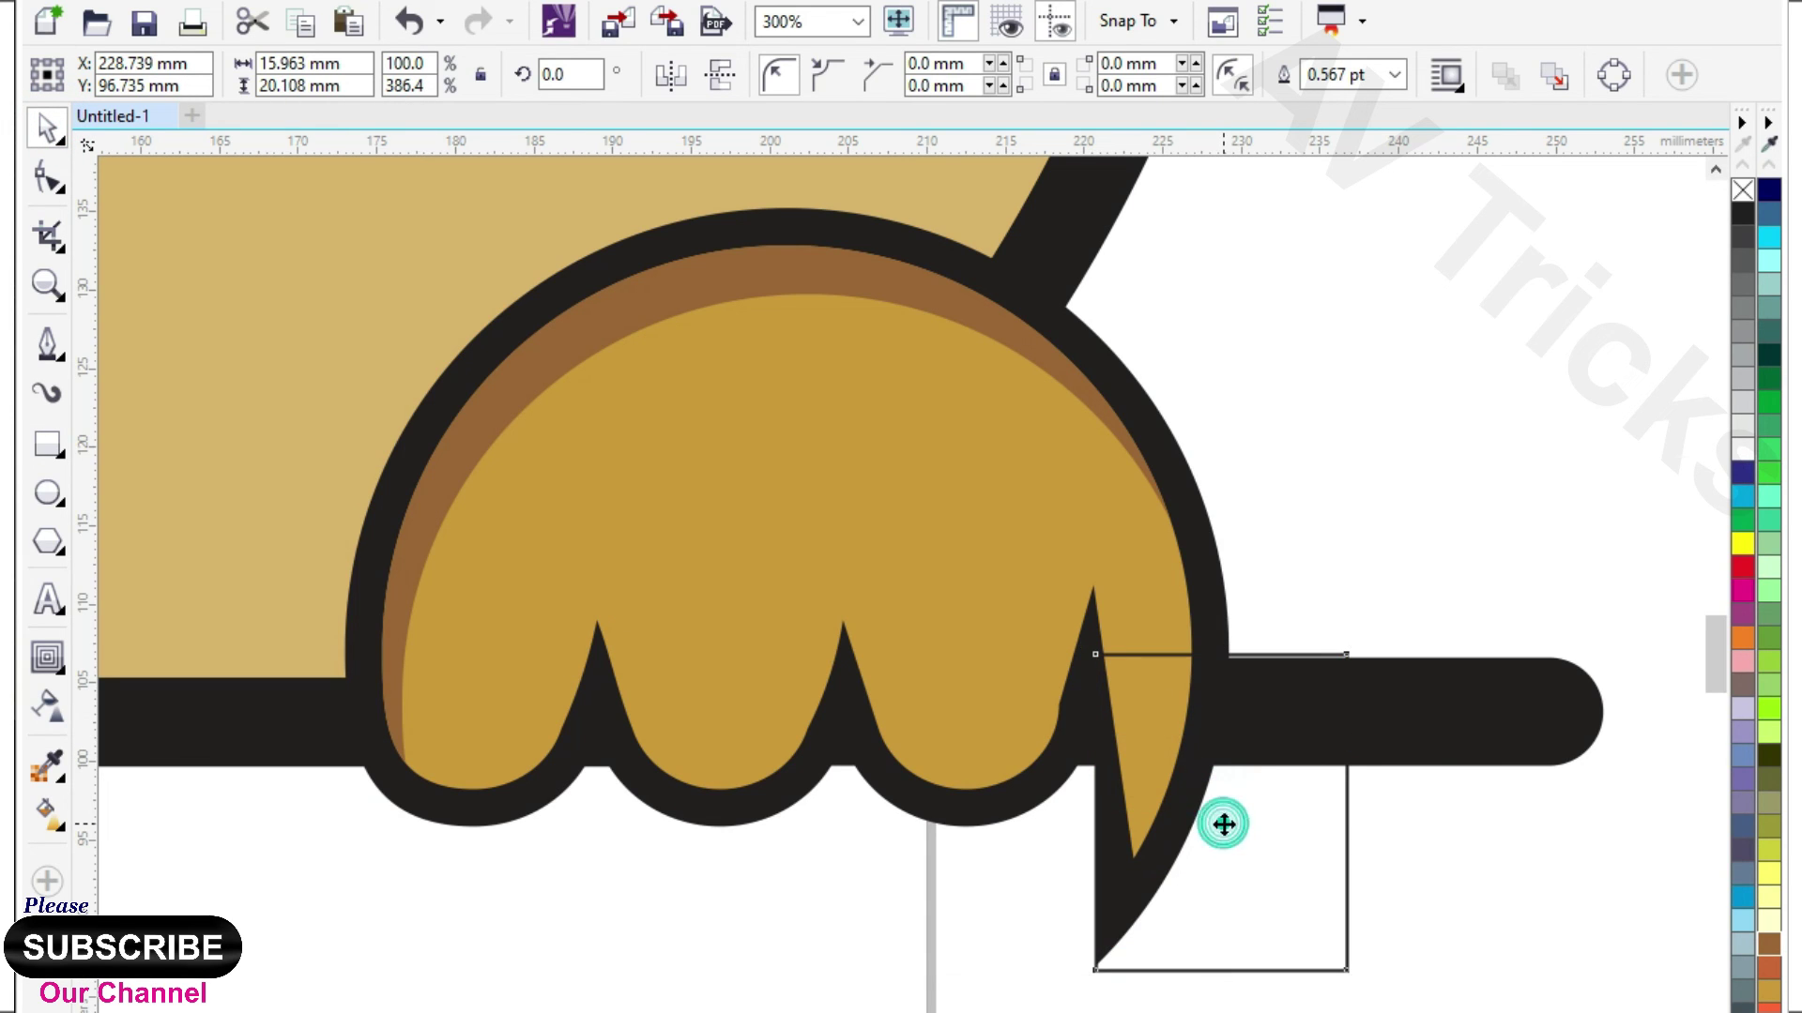
pyautogui.moveTo(1218, 823); pyautogui.dragTo(1203, 823)
pyautogui.scroll(2, 1313, 703)
pyautogui.moveTo(1223, 688); pyautogui.dragTo(1229, 705)
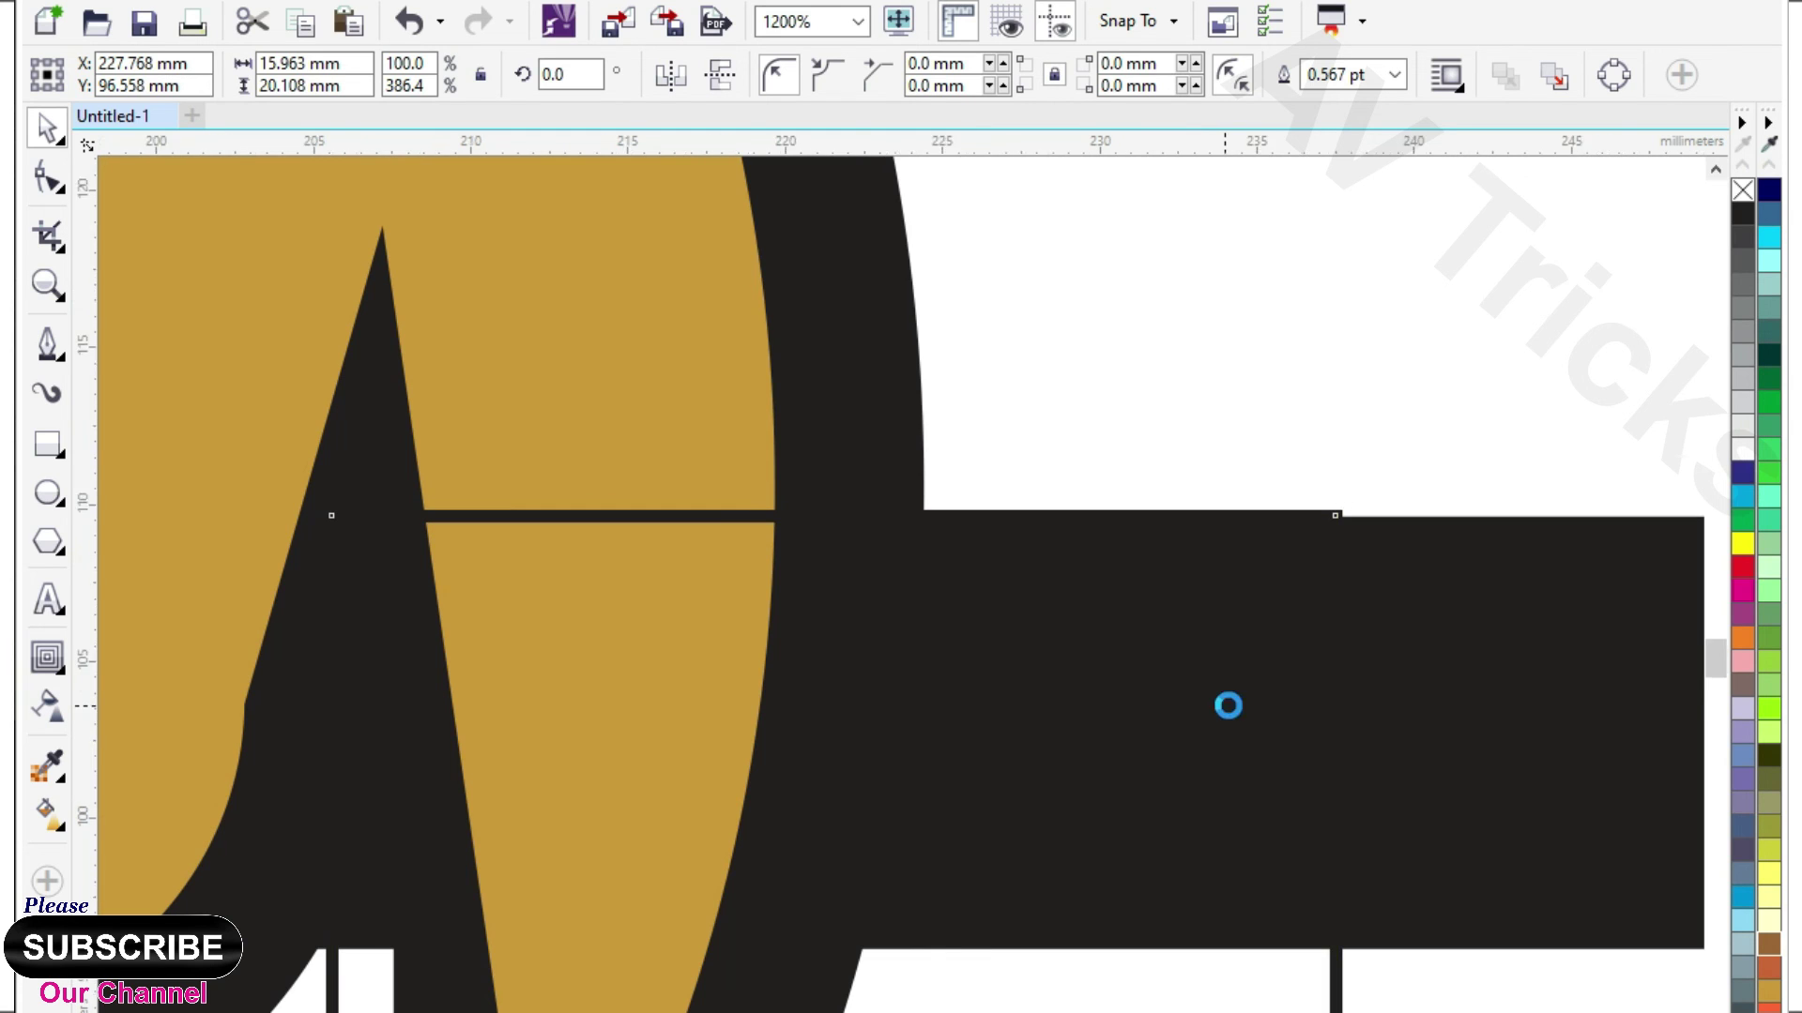
pyautogui.scroll(-2, 1228, 705)
# - Ungroup the right and left paws so their separate shapes can be edited
pyautogui.click(1416, 917)
pyautogui.click(1102, 601)
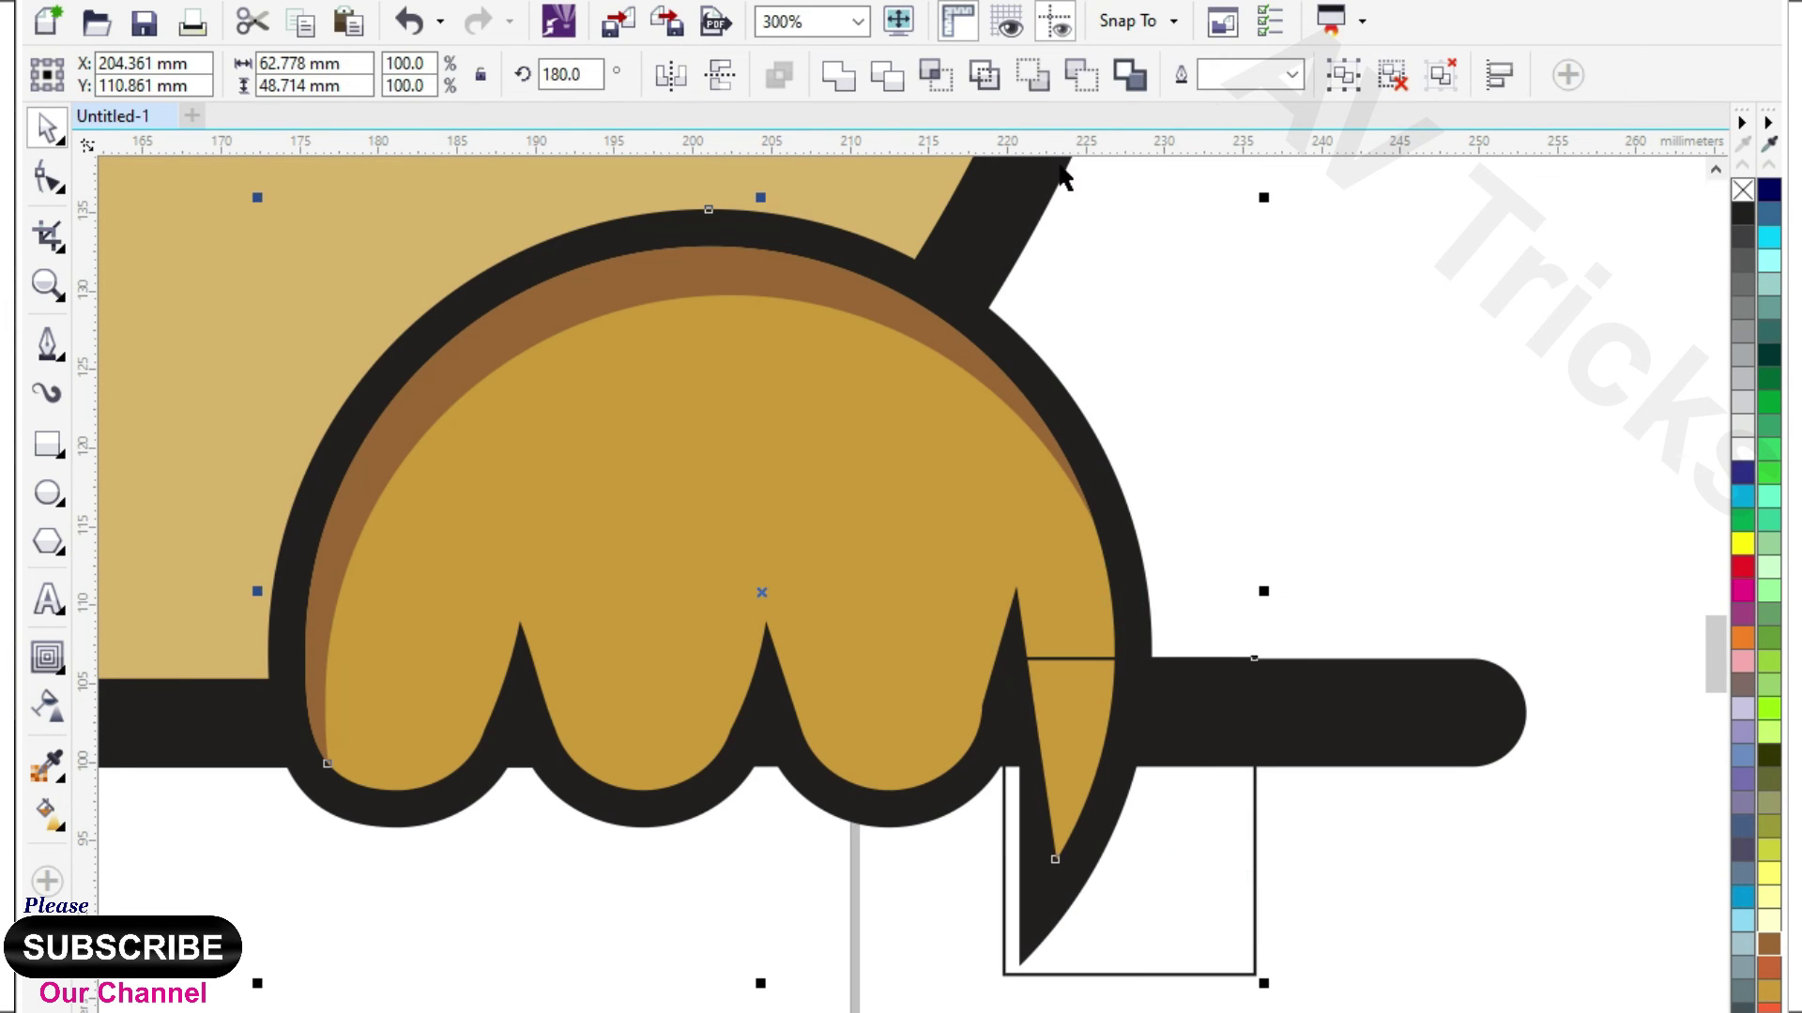
pyautogui.click(1339, 292)
pyautogui.click(799, 414)
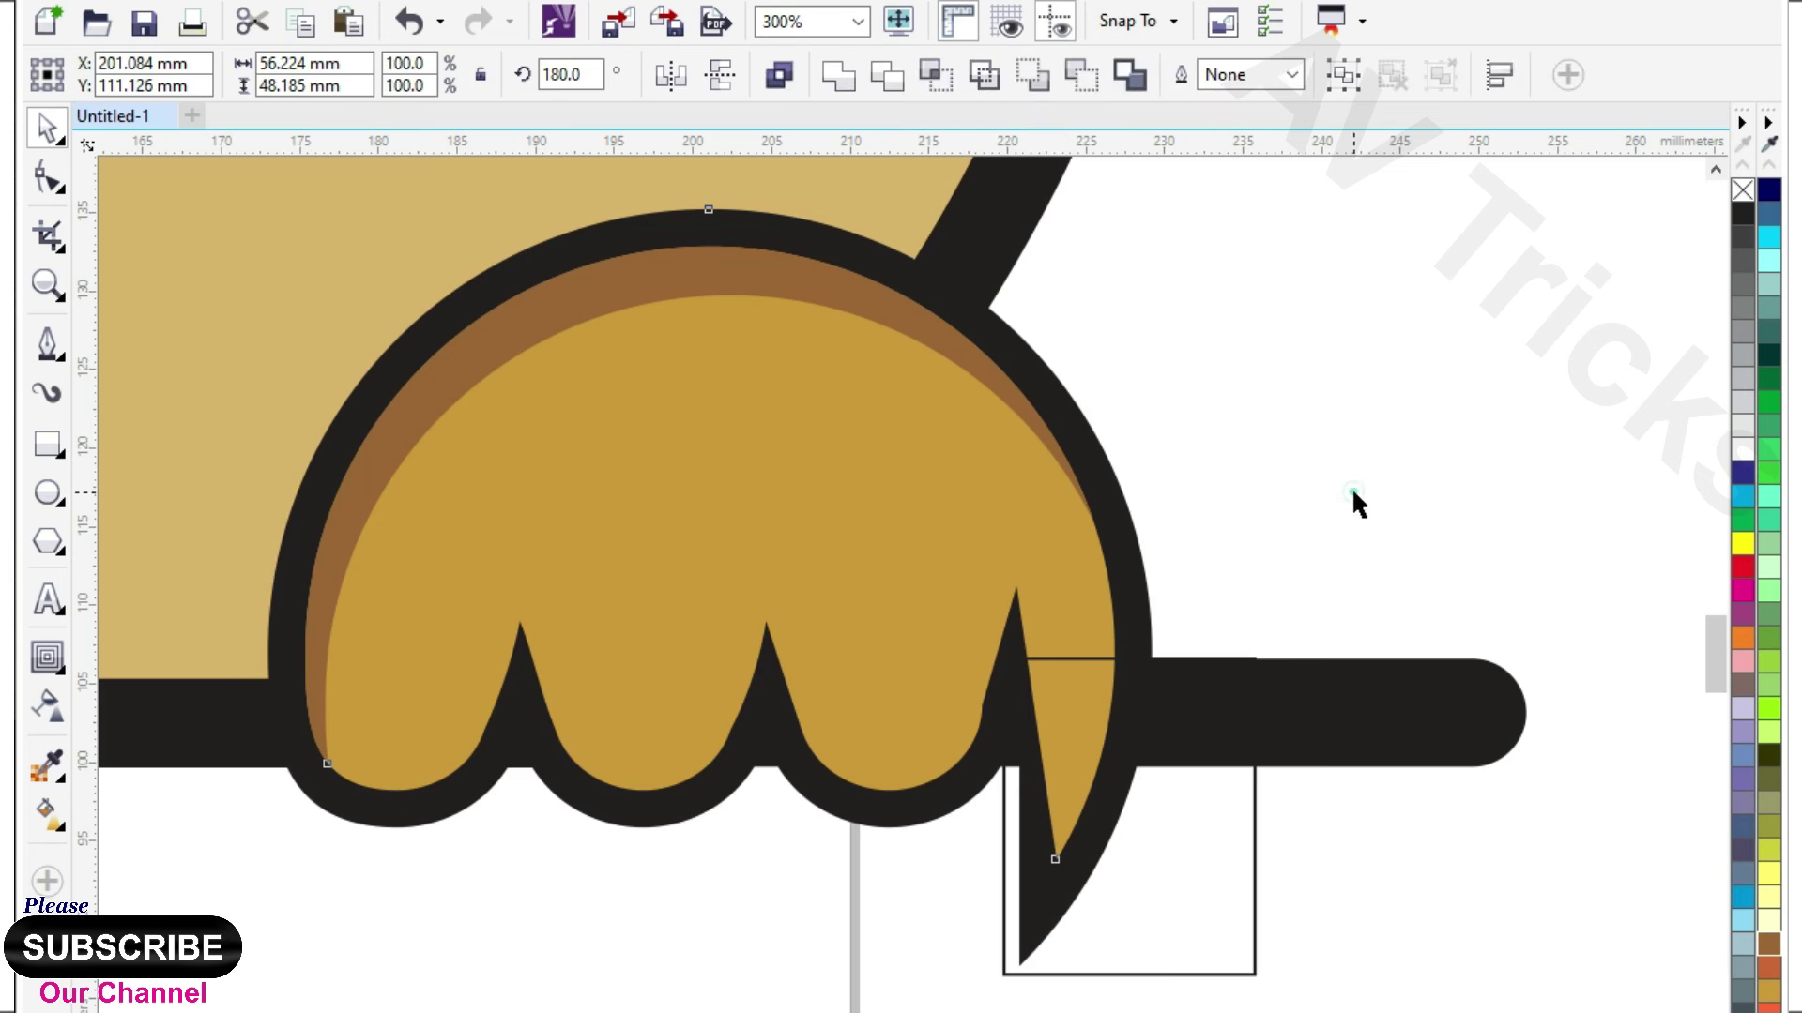
pyautogui.click(1351, 503)
pyautogui.scroll(-3, 1302, 534)
pyautogui.click(868, 513)
pyautogui.click(919, 547)
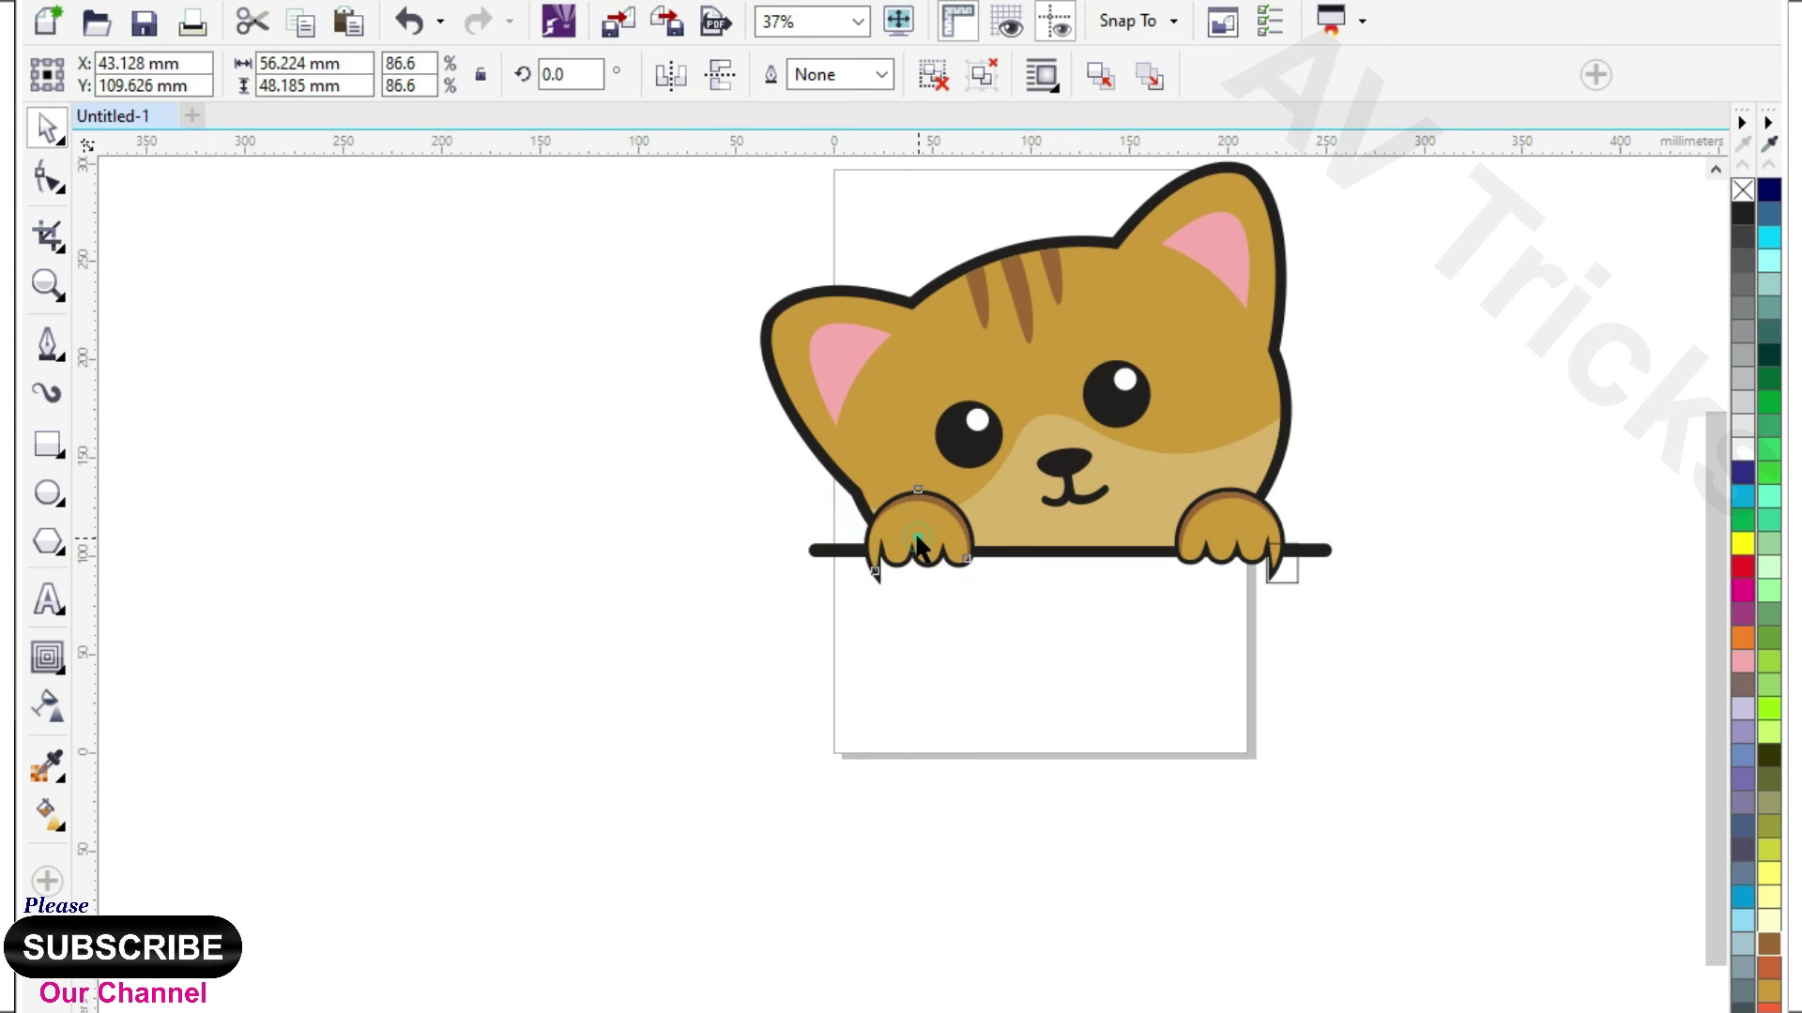
pyautogui.click(1310, 514)
# - Use Simplify with the rectangle to cut the pointed outer tip off the right paw's golden fill and black contour
pyautogui.scroll(1, 1310, 514)
pyautogui.scroll(2, 1309, 514)
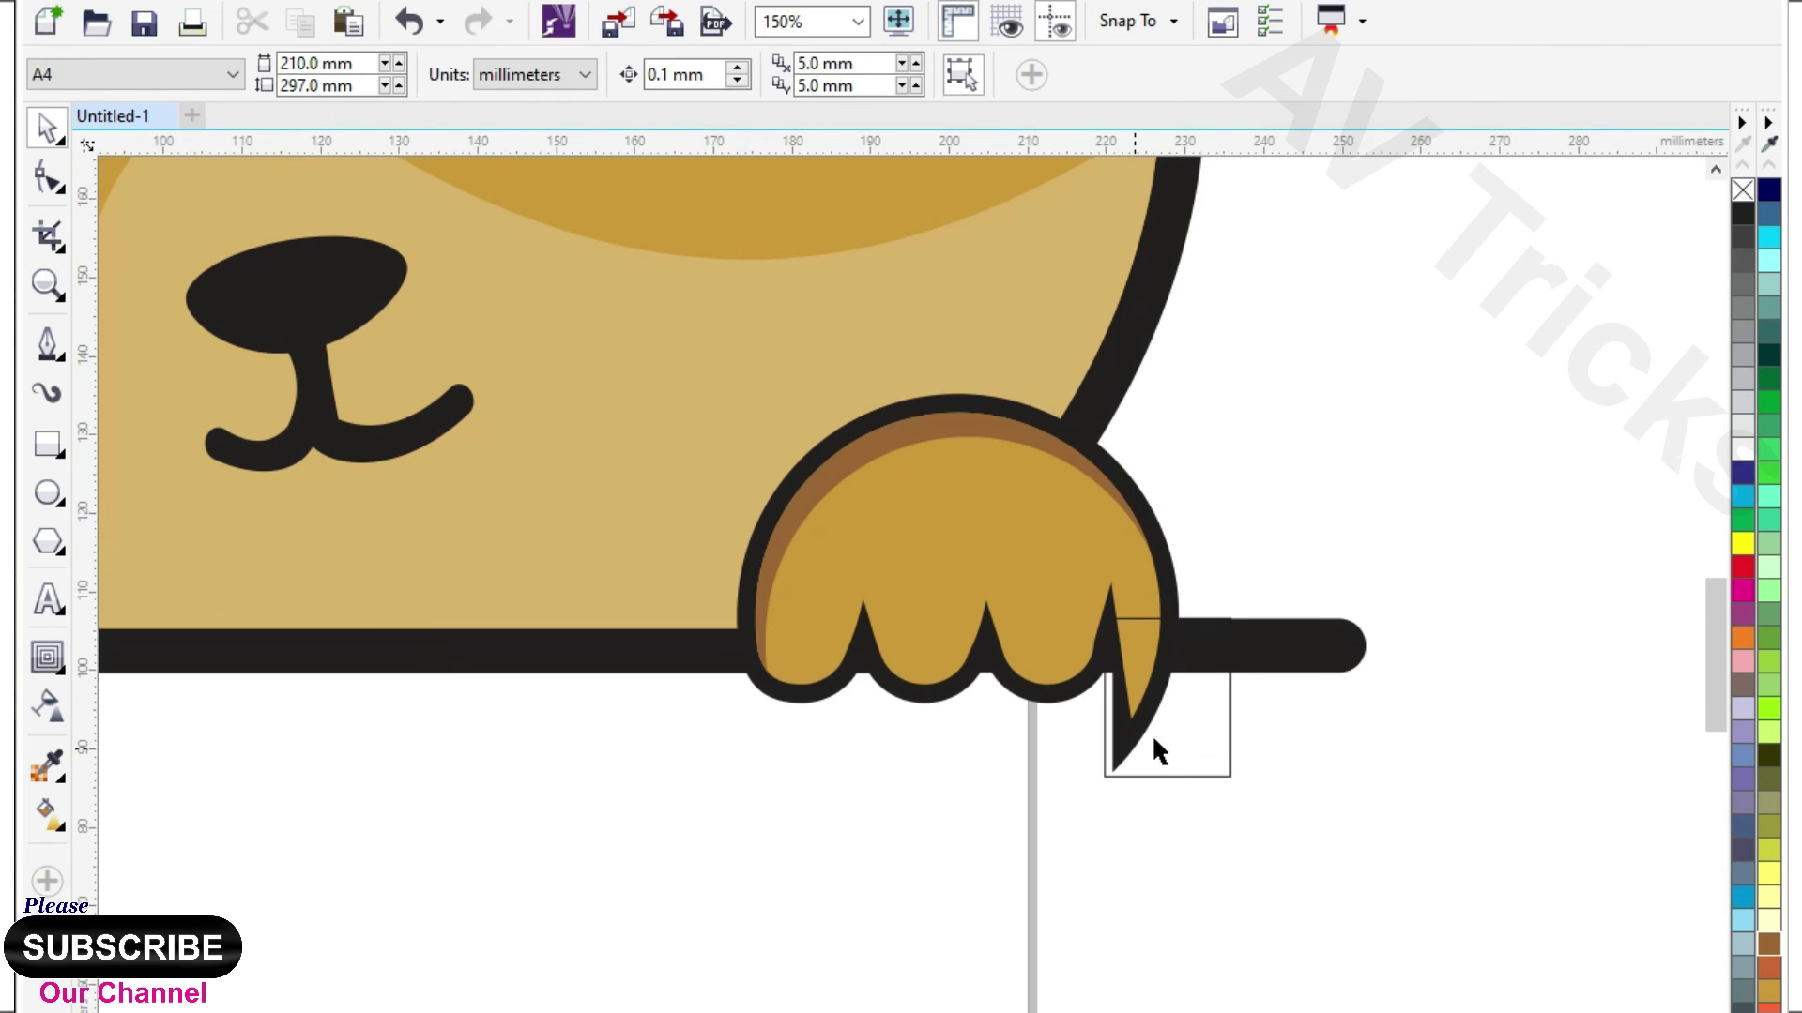
pyautogui.click(1178, 728)
pyautogui.click(1098, 532)
pyautogui.click(984, 75)
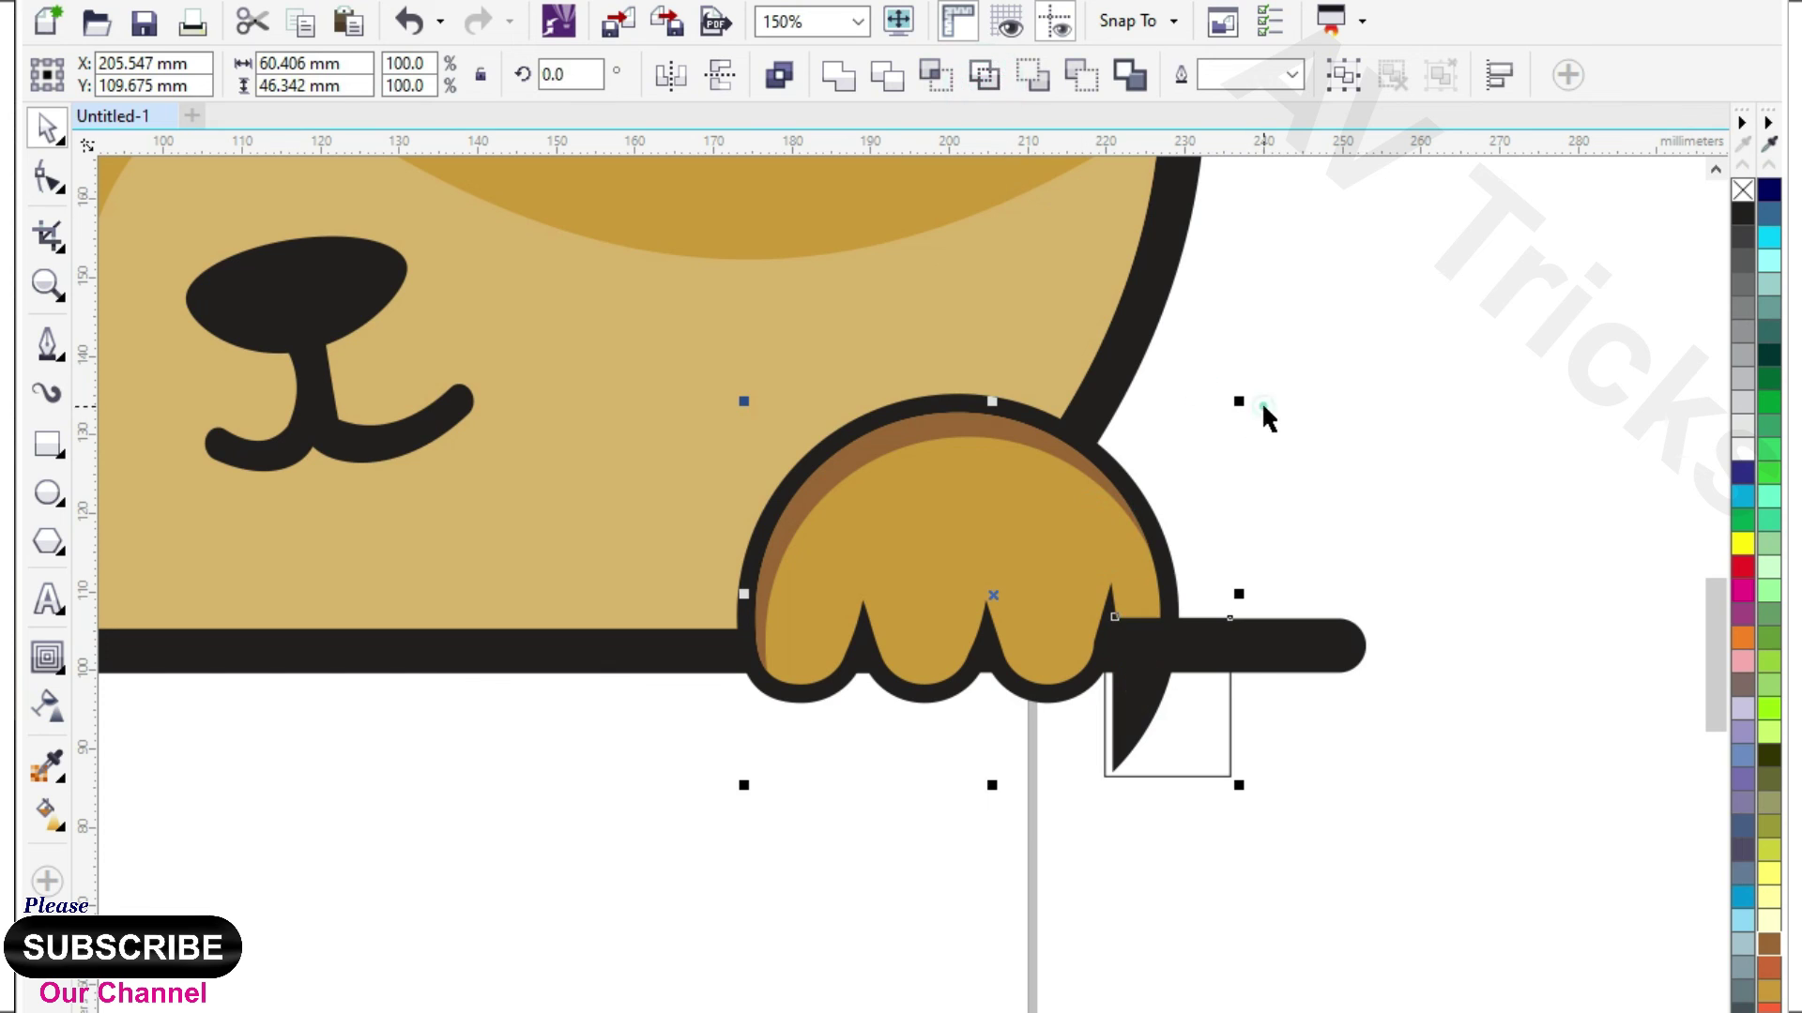
pyautogui.click(1262, 405)
pyautogui.click(1218, 734)
pyautogui.keyDown('shift'); pyautogui.click(1161, 563); pyautogui.keyUp('shift')
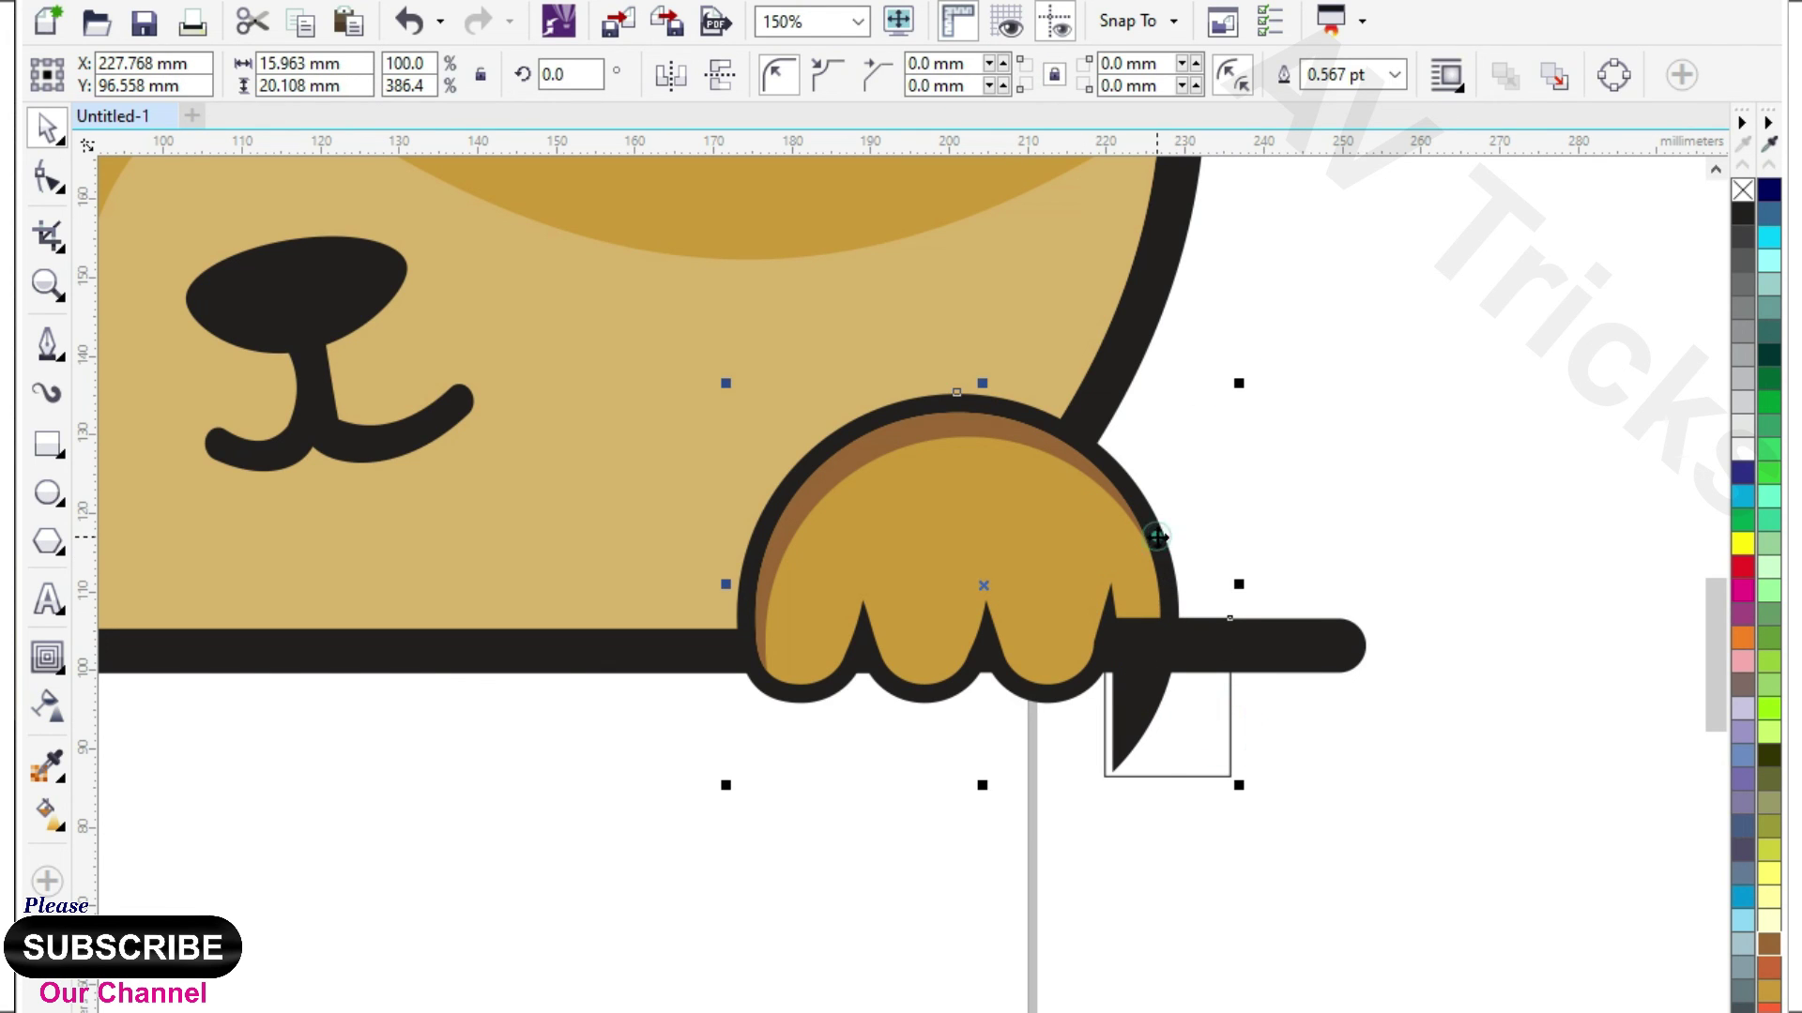
pyautogui.click(982, 76)
pyautogui.click(1295, 353)
pyautogui.scroll(-2, 1269, 765)
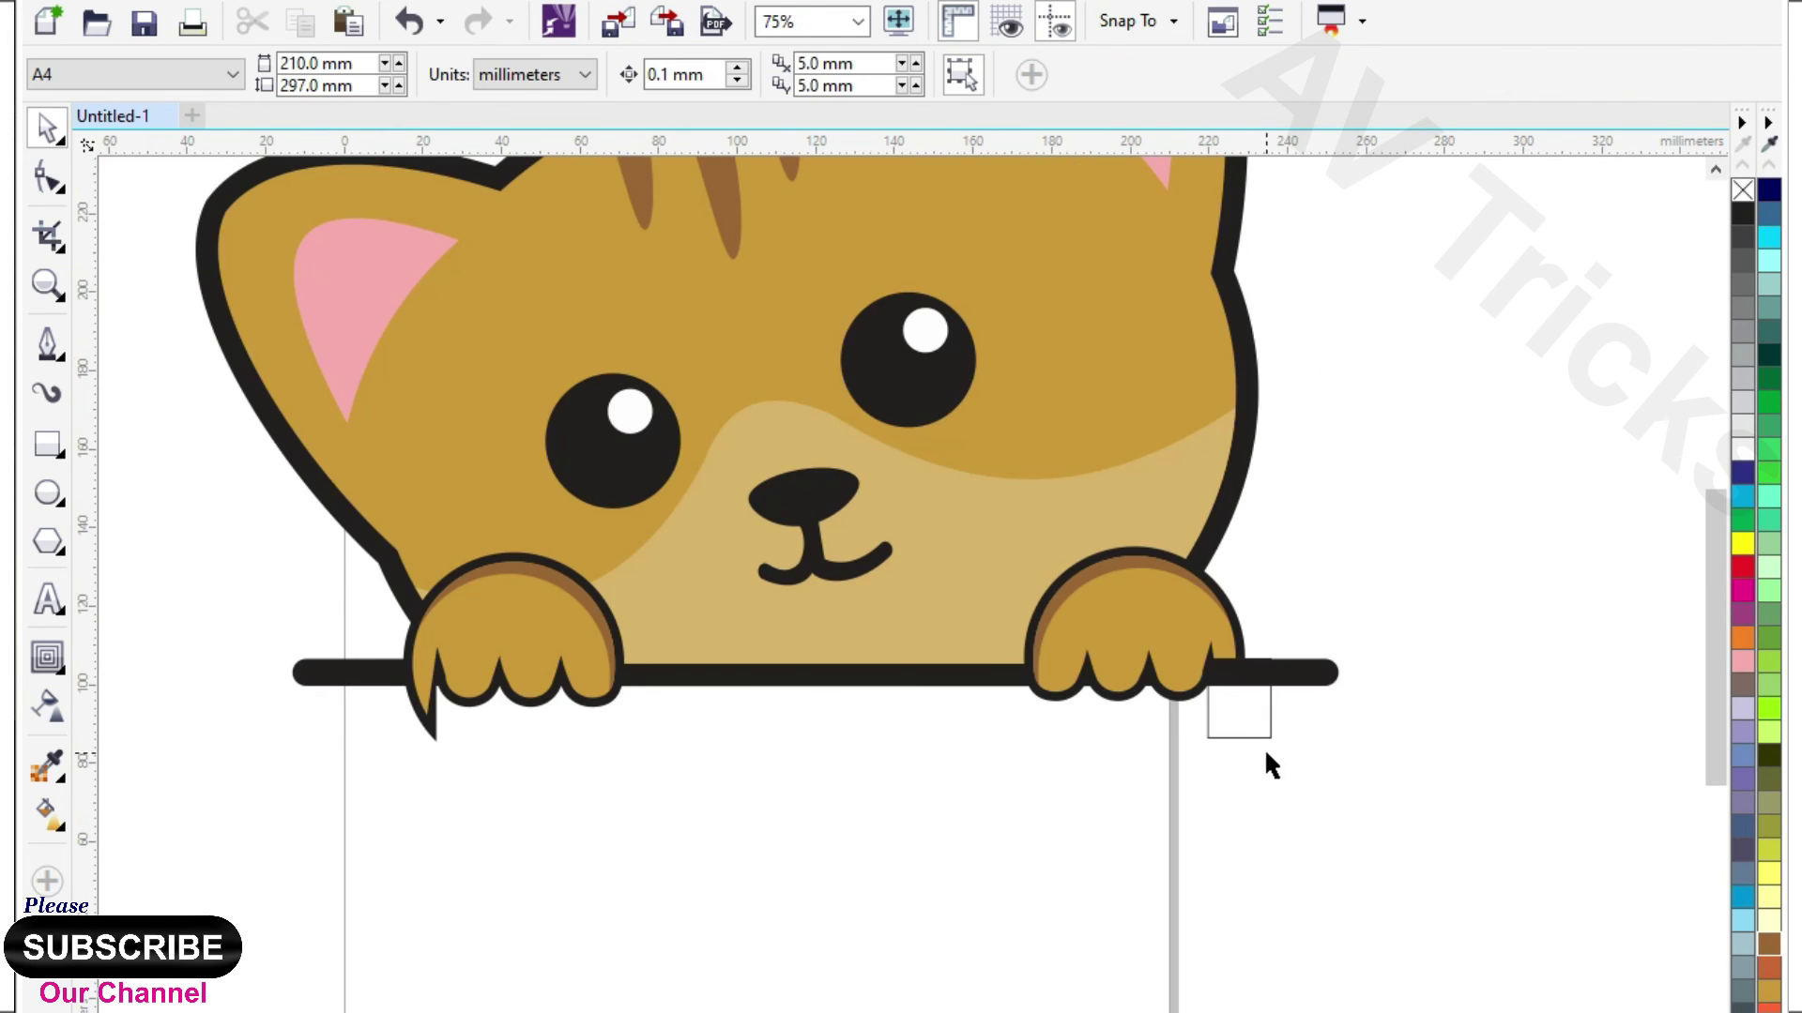
# - Move the rectangle over the left paw's pointed outer tip and enlarge it to about 16.4 × 22.8 mm
pyautogui.moveTo(1247, 733); pyautogui.dragTo(354, 733)
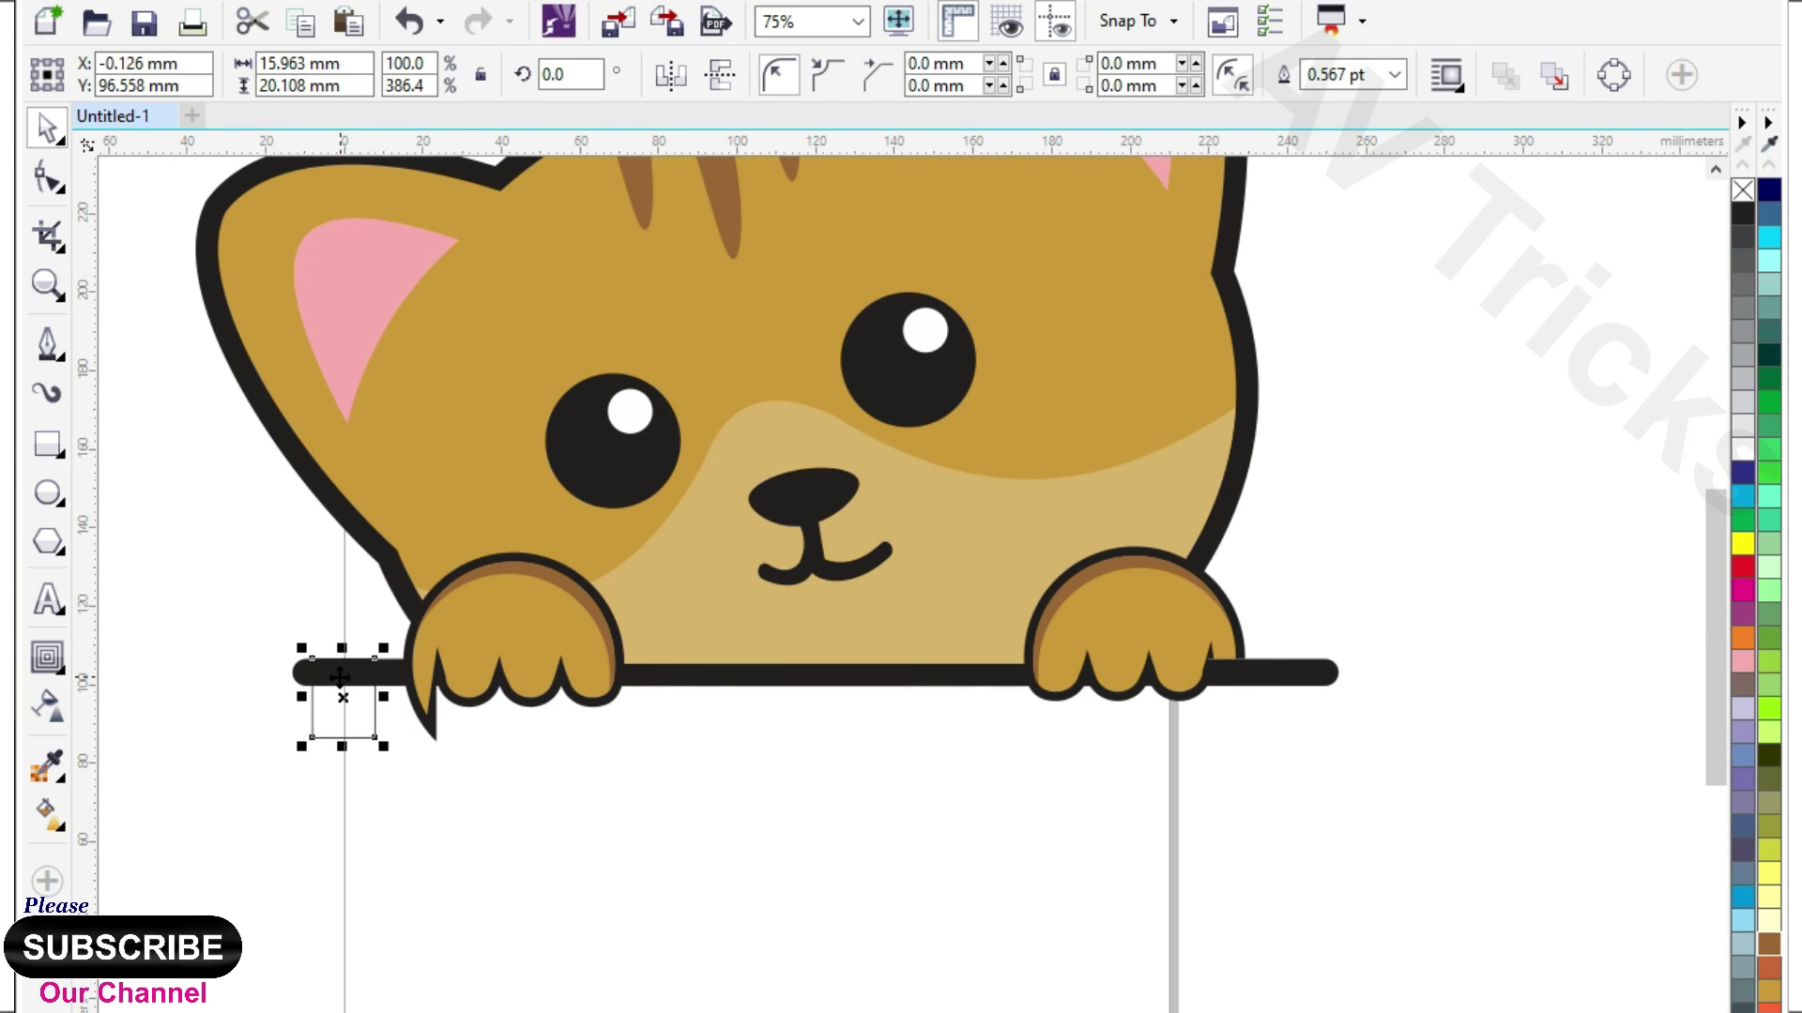
pyautogui.scroll(4, 344, 681)
pyautogui.moveTo(342, 800); pyautogui.dragTo(587, 797)
pyautogui.moveTo(589, 917); pyautogui.dragTo(589, 958)
pyautogui.moveTo(729, 770); pyautogui.dragTo(734, 770)
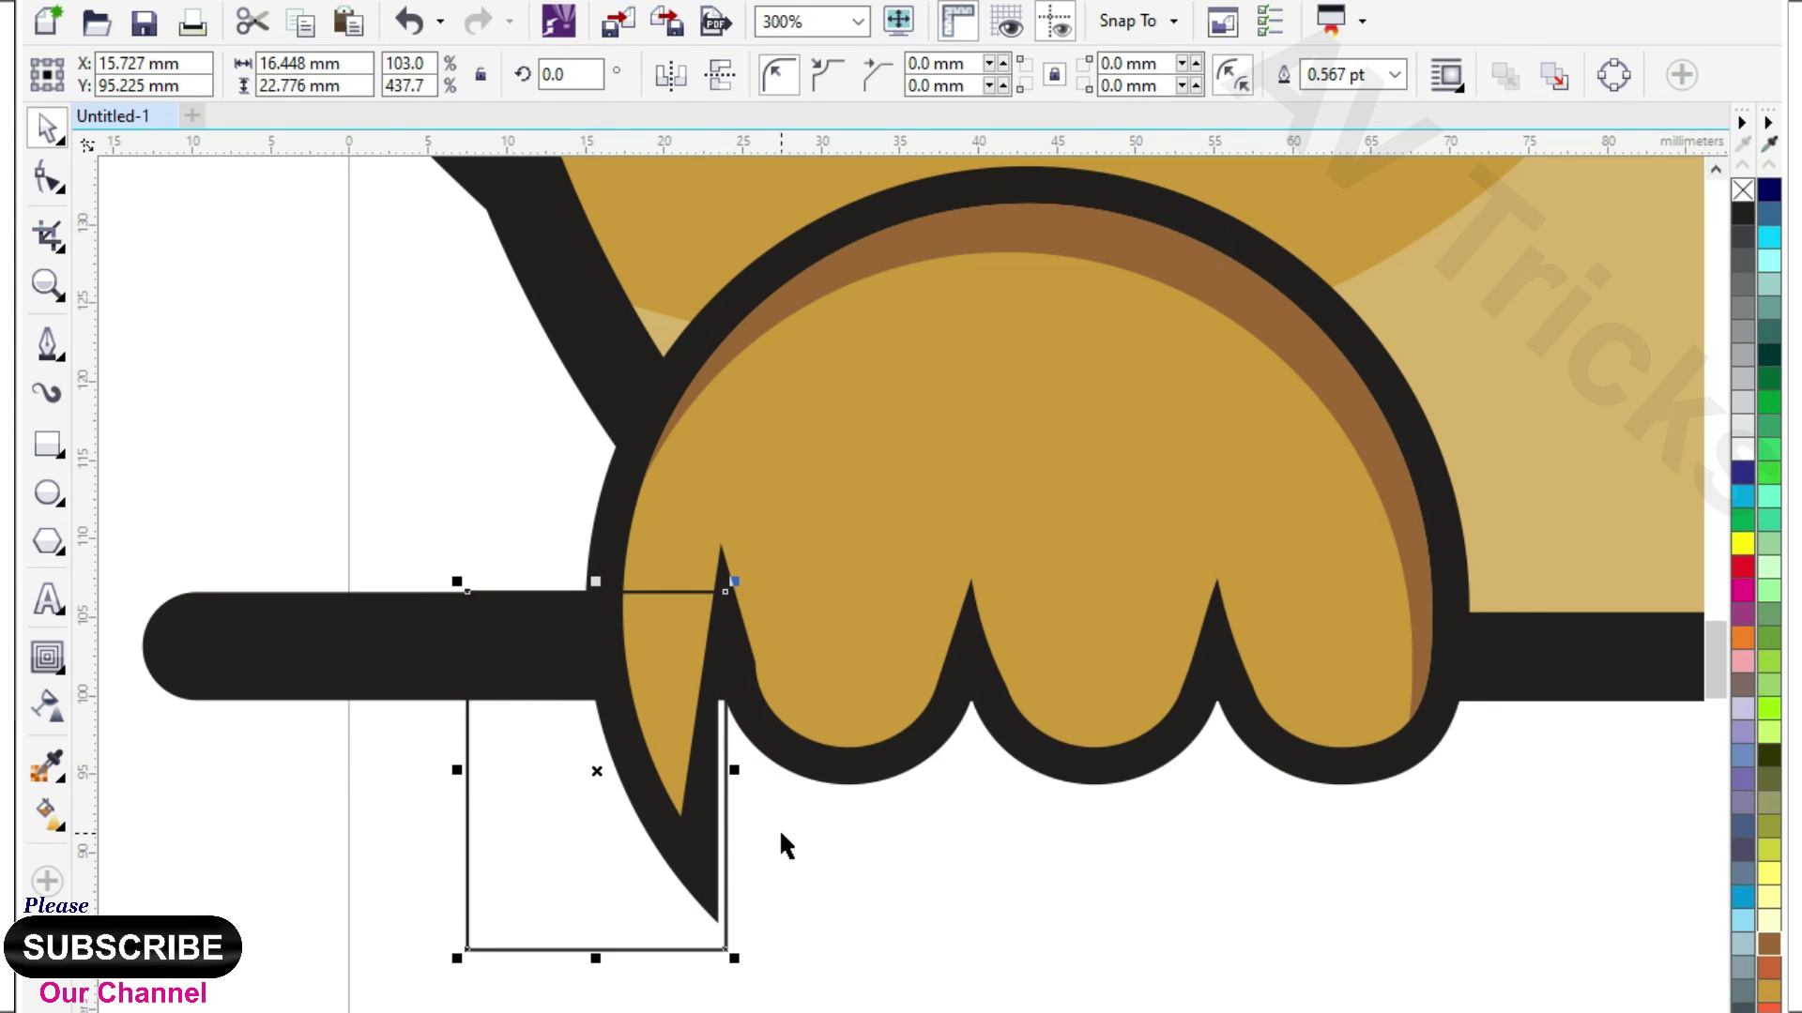
# - Cut the pointed tip off the left paw's black contour and golden fill using Simplify, and delete the rectangle
pyautogui.keyDown('shift'); pyautogui.click(636, 451); pyautogui.keyUp('shift')
pyautogui.click(976, 68)
pyautogui.click(941, 757)
pyautogui.click(596, 837)
pyautogui.keyDown('shift'); pyautogui.click(793, 519); pyautogui.keyUp('shift')
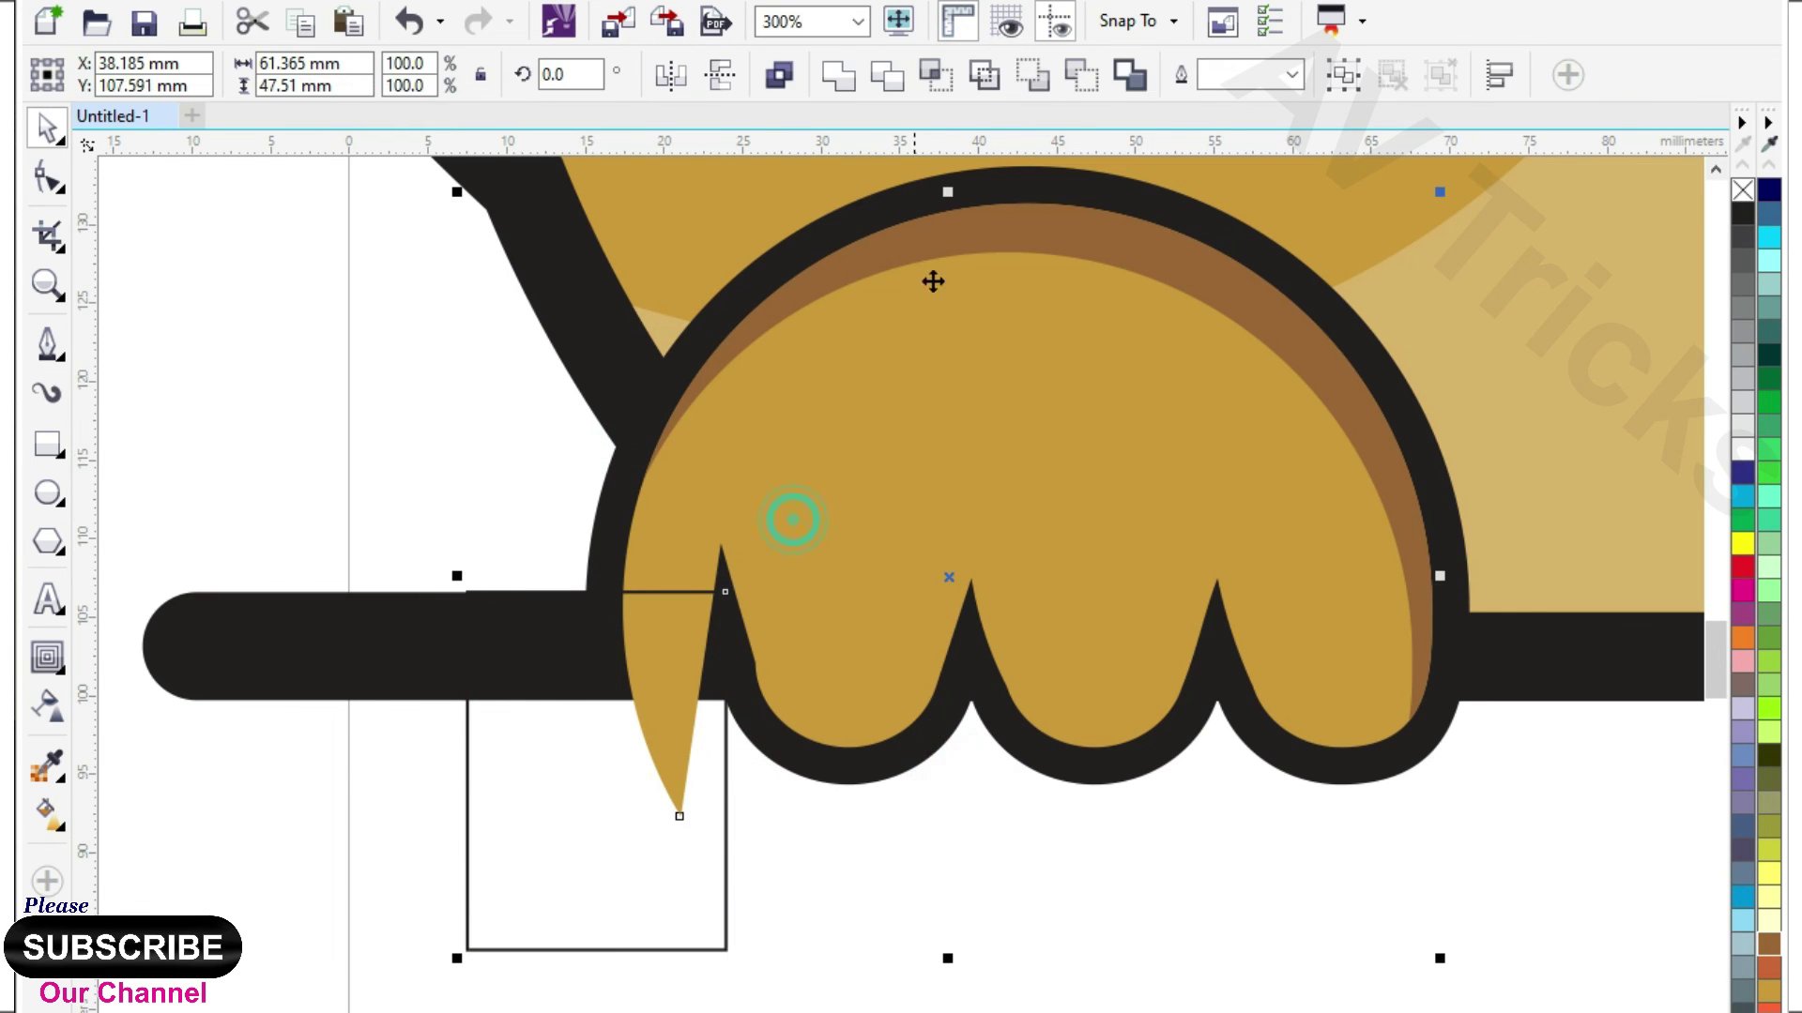
pyautogui.click(983, 77)
pyautogui.click(611, 836)
pyautogui.press('Delete')
pyautogui.hscroll(2, 679, 668)
pyautogui.scroll(-8, 668, 721)
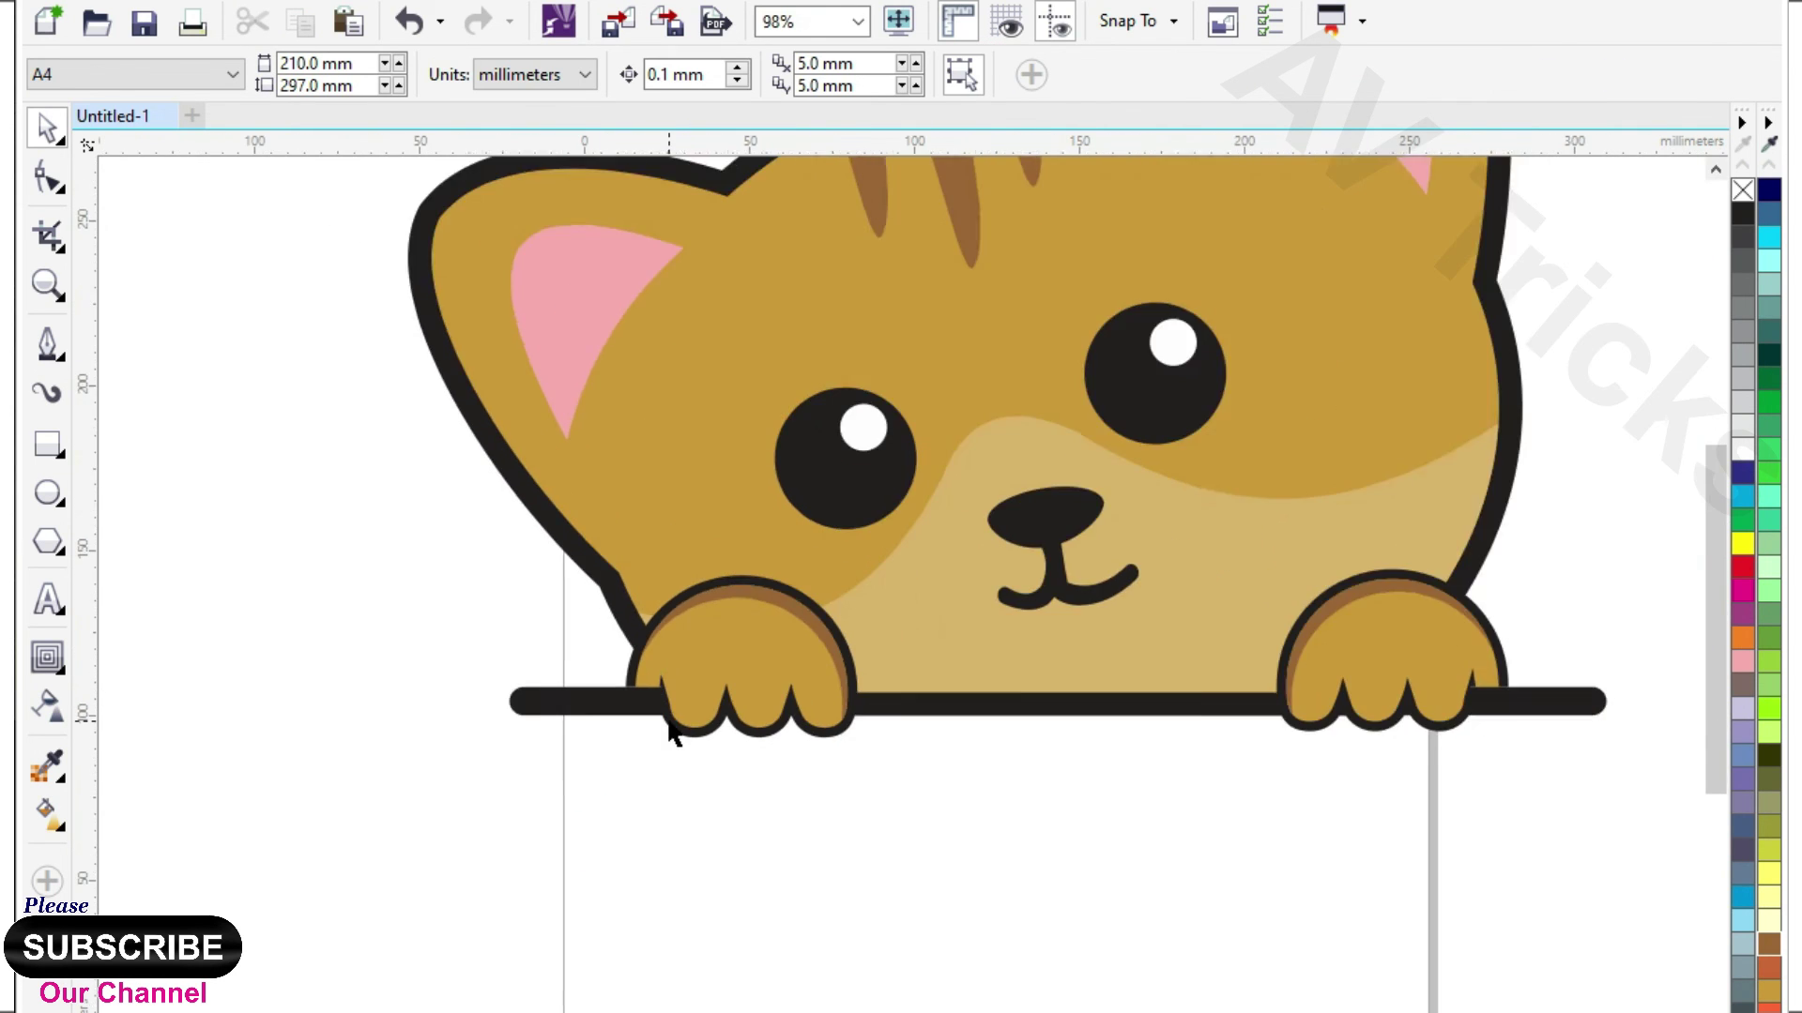
pyautogui.scroll(-1, 654, 756)
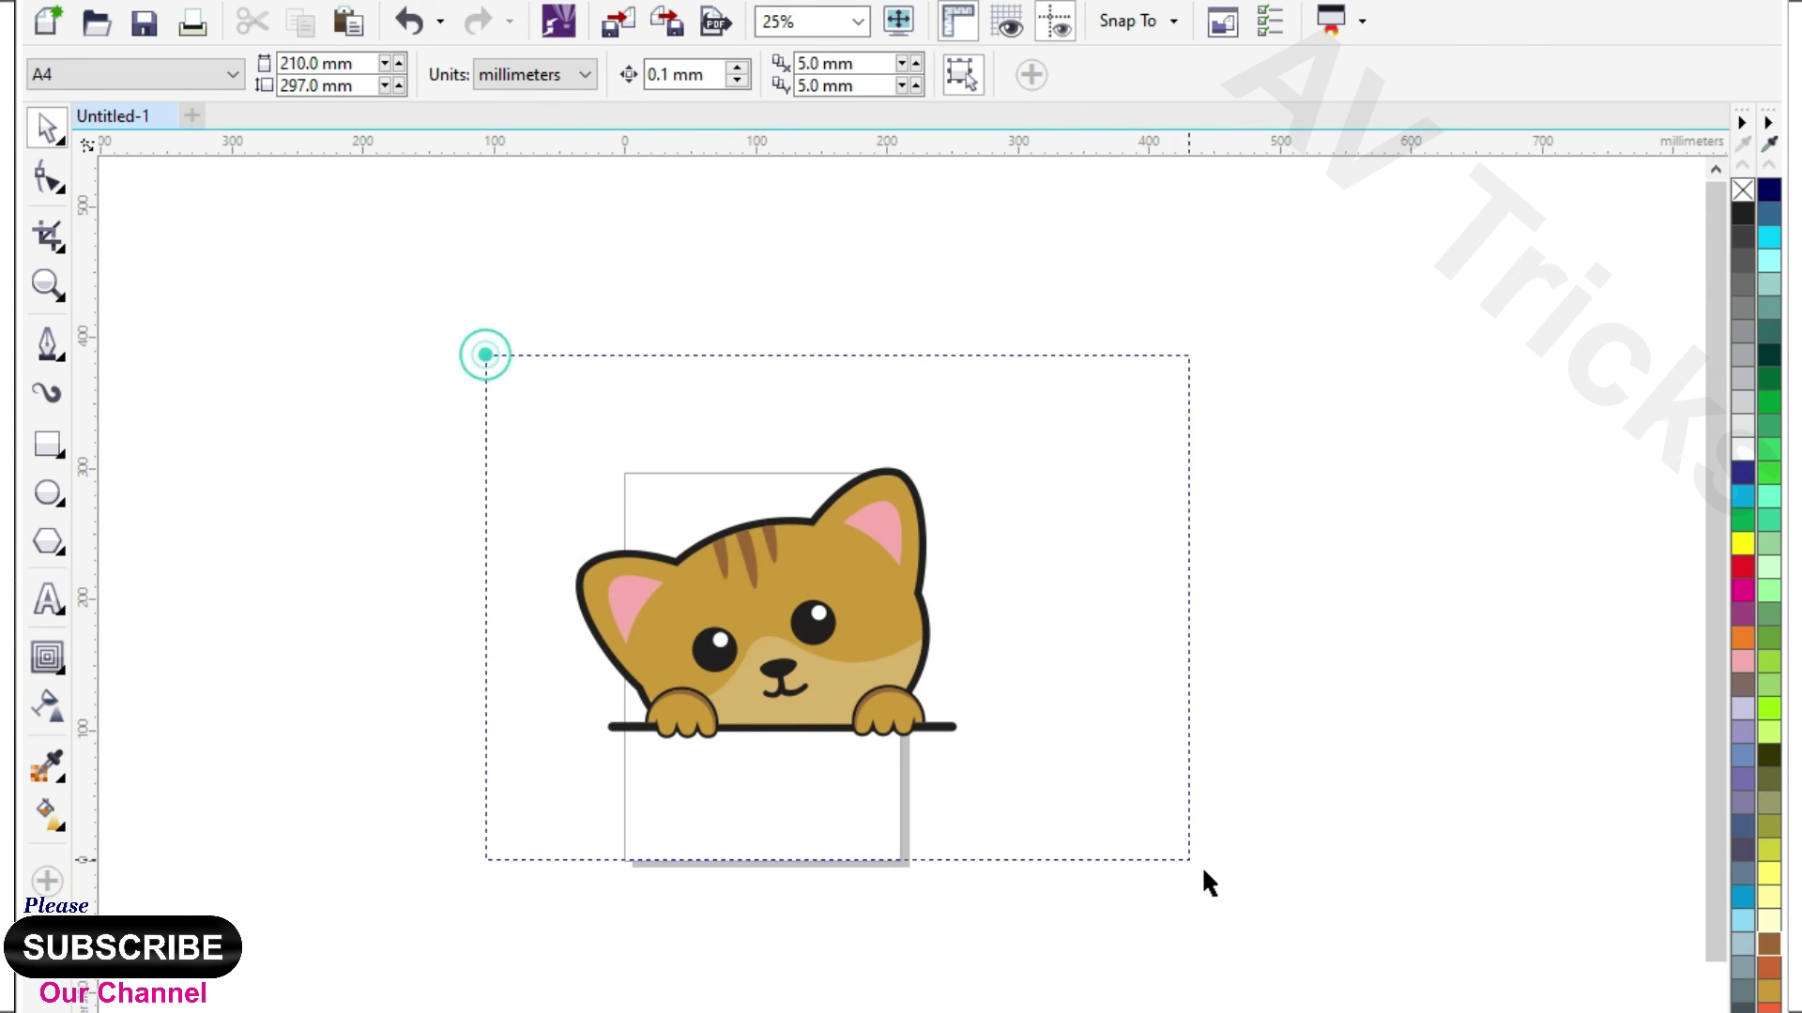
pyautogui.moveTo(485, 355); pyautogui.dragTo(486, 354)
pyautogui.click(1286, 616)
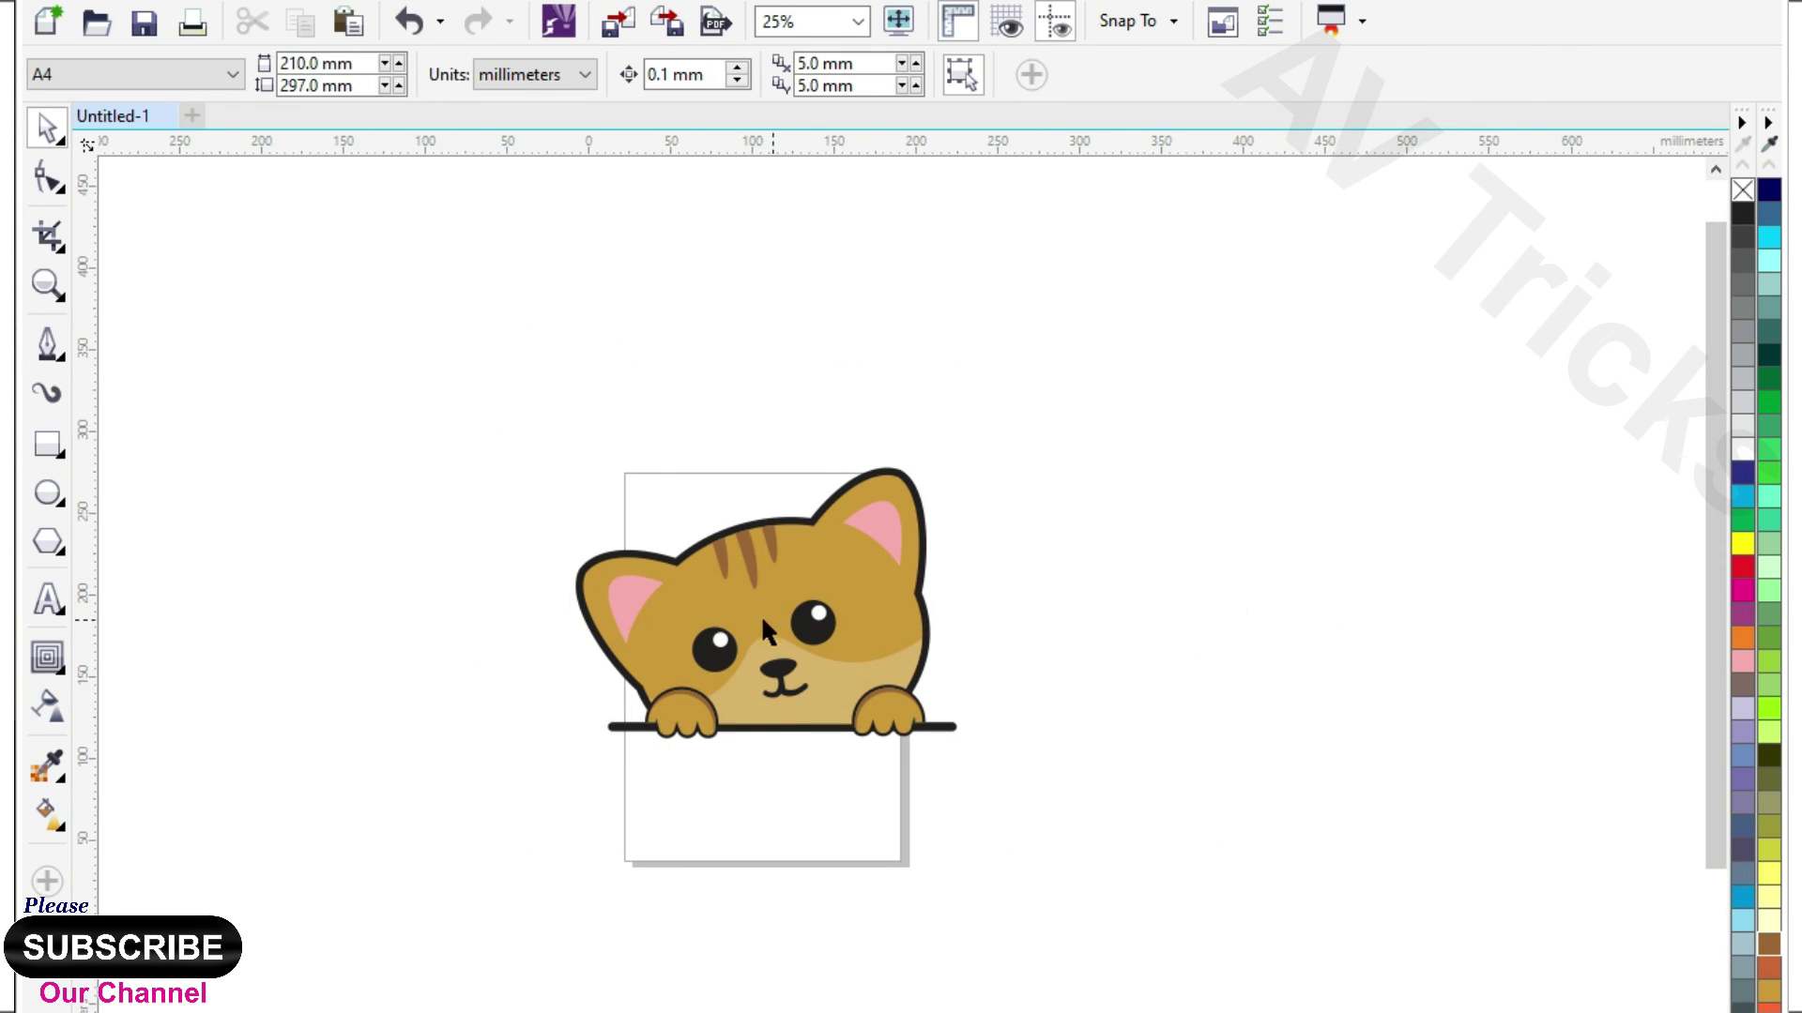
pyautogui.scroll(4, 762, 615)
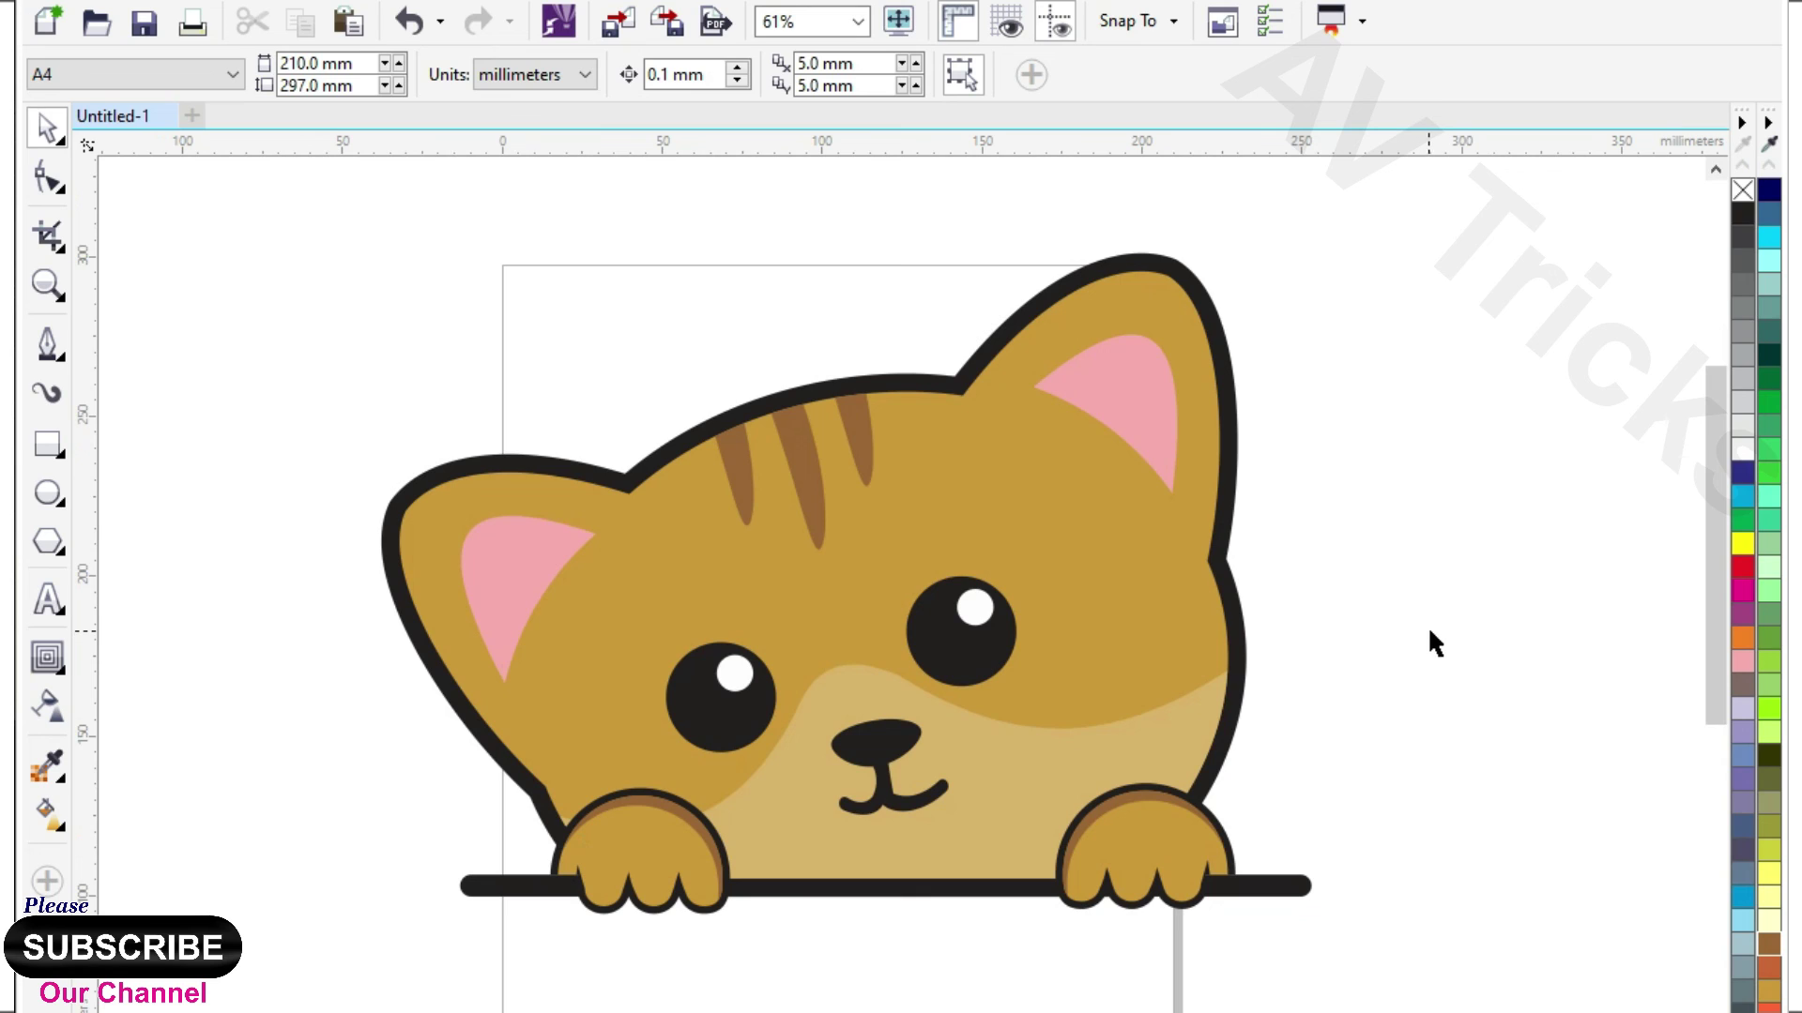